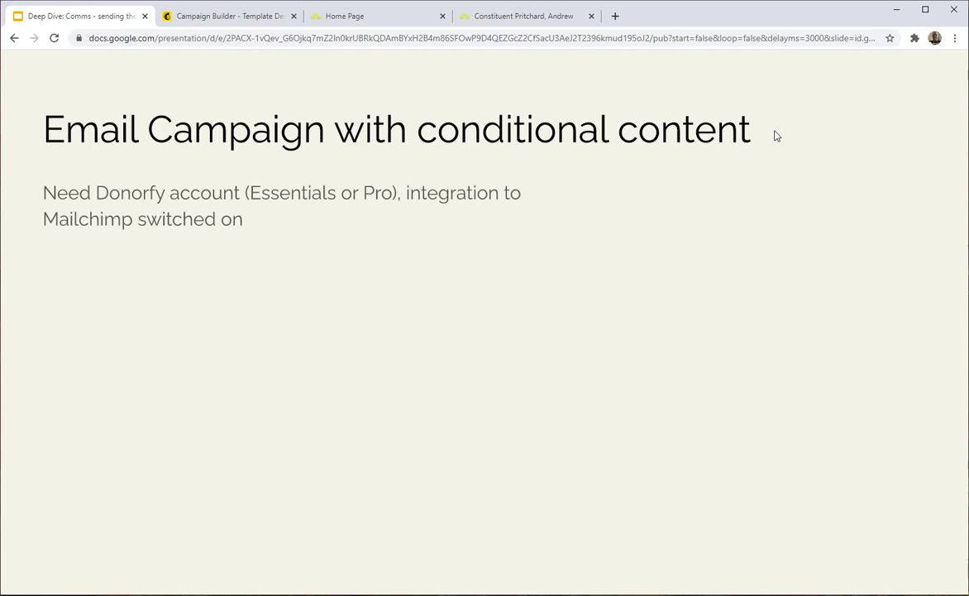
# Reveal the slide's first list item and switch to Donorfy to open the Tags & Tag Categories configuration settings.
pyautogui.click(775, 136)
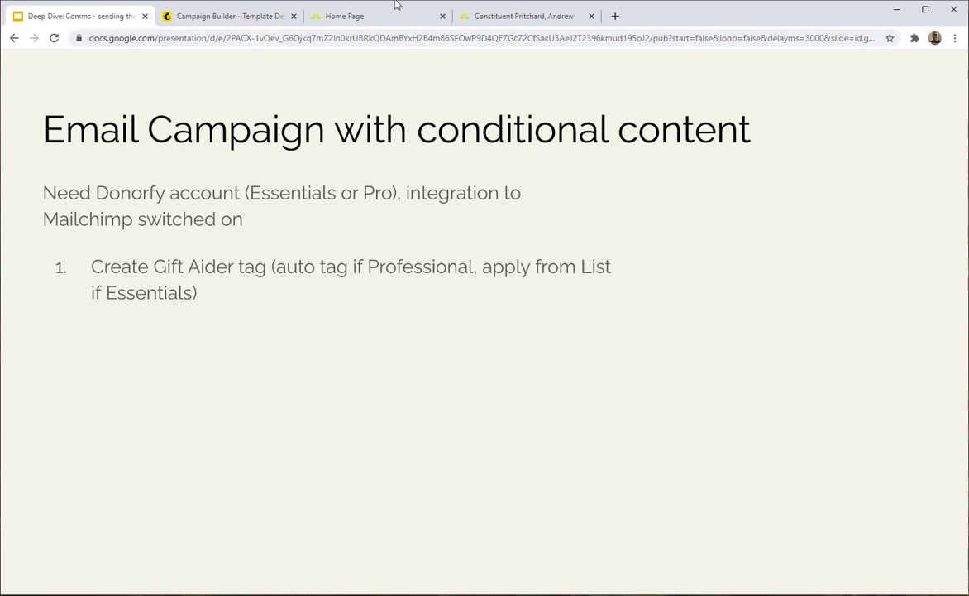
pyautogui.click(339, 15)
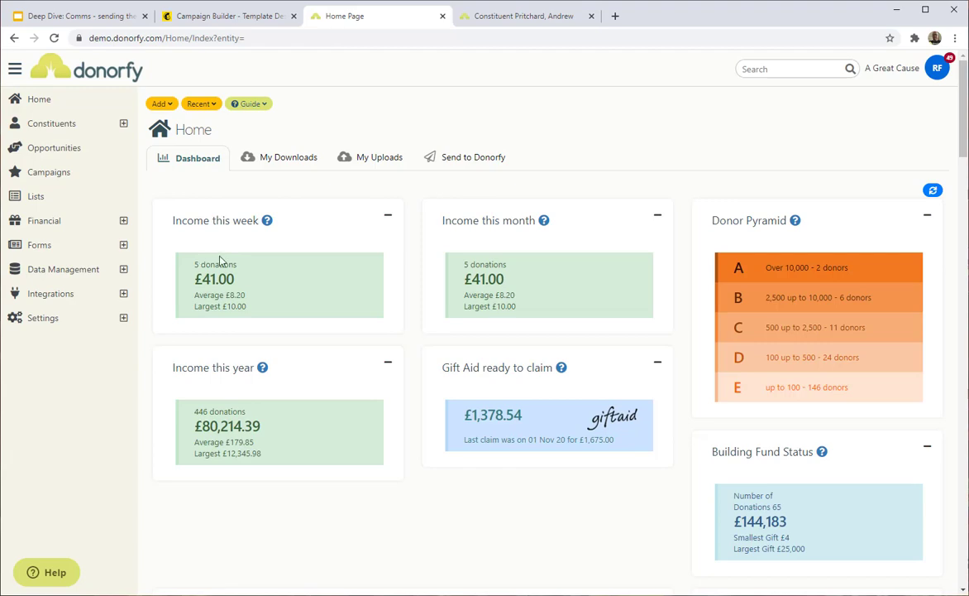
pyautogui.click(45, 319)
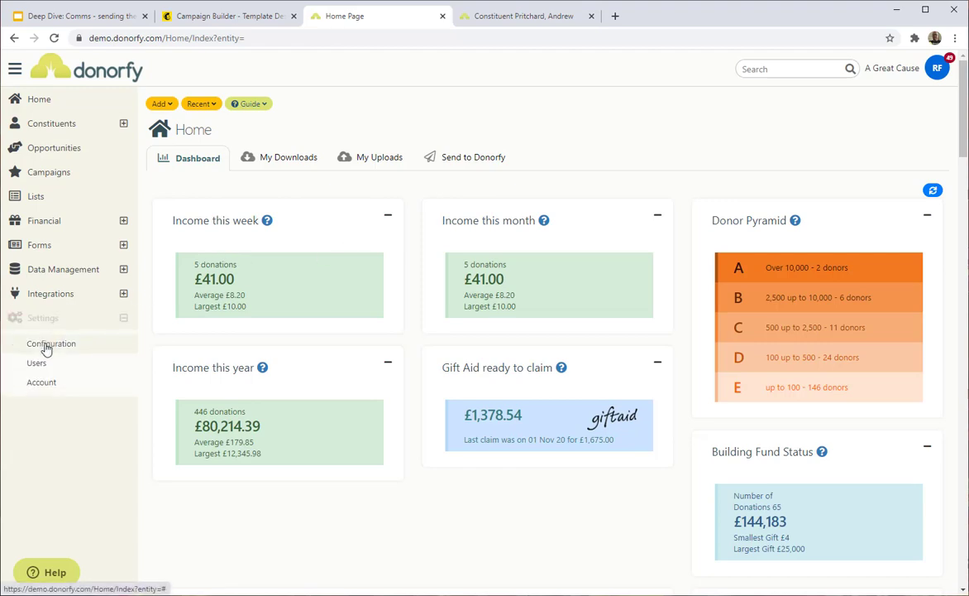
pyautogui.click(175, 230)
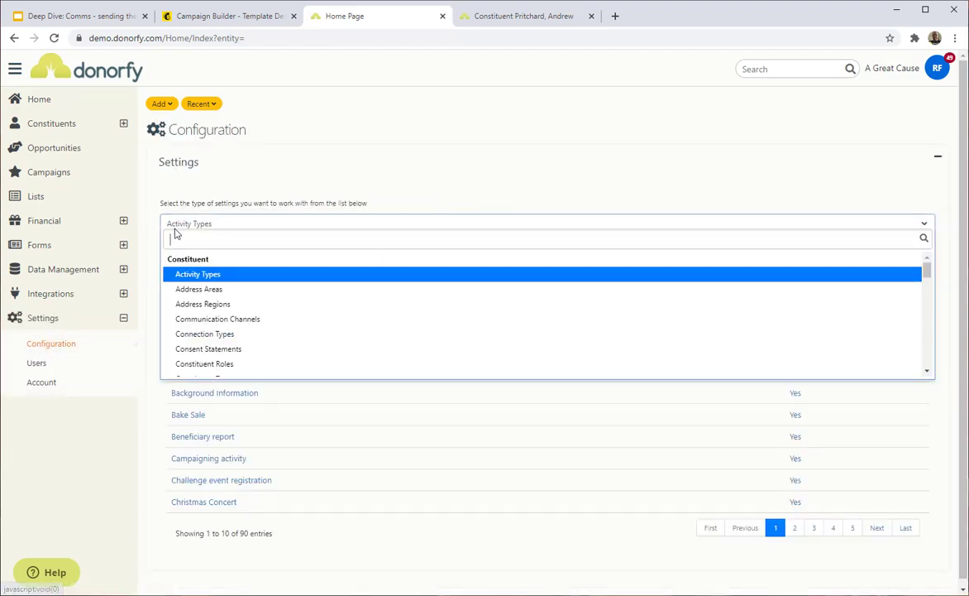
pyautogui.write('tag')
pyautogui.press('Return')
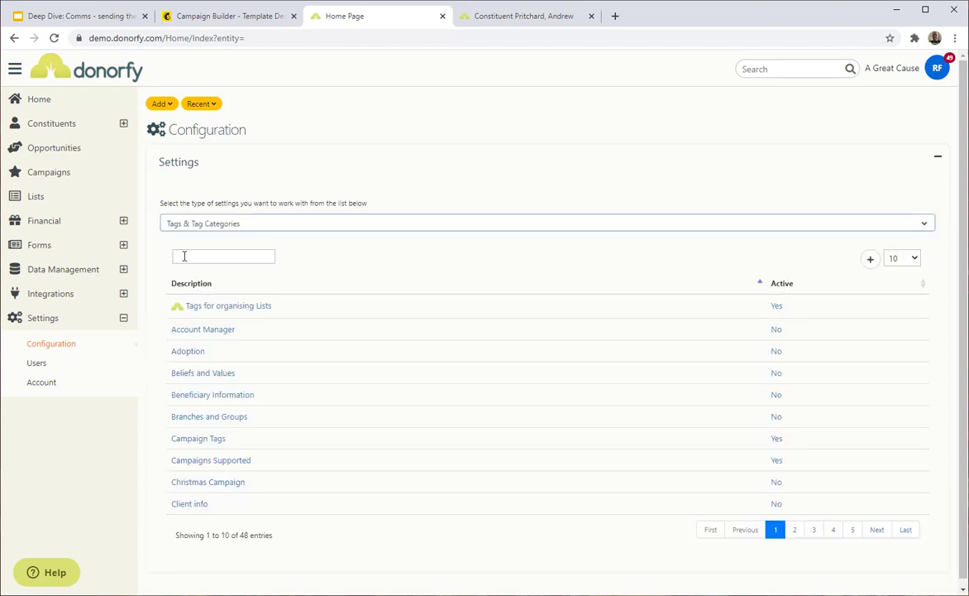
# Filter the tag categories by "eng", open Engagement, and open its Gift Aider tag by filtering the tags by "gift".
pyautogui.write('eng')
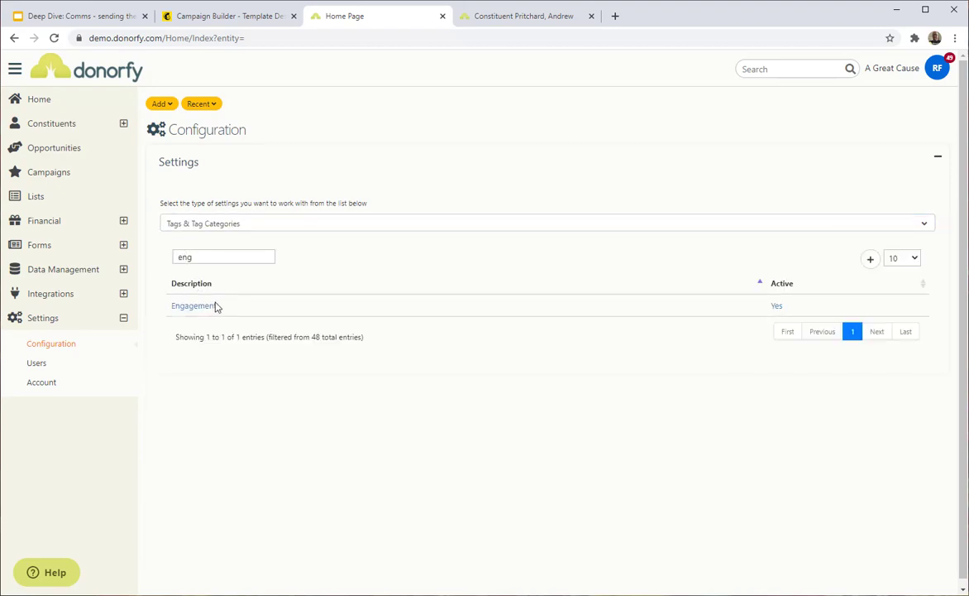
pyautogui.click(193, 306)
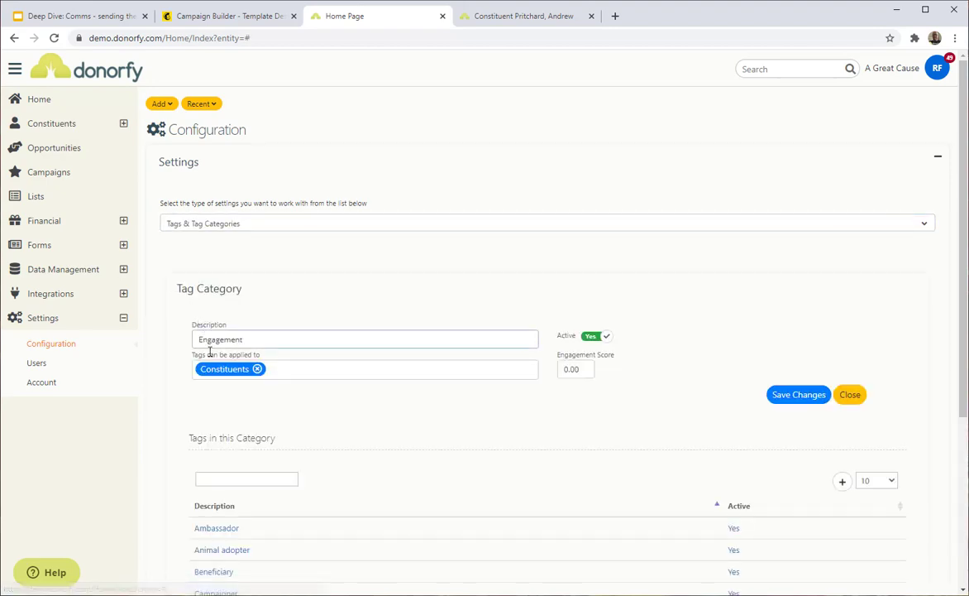
pyautogui.click(211, 475)
pyautogui.write('gift')
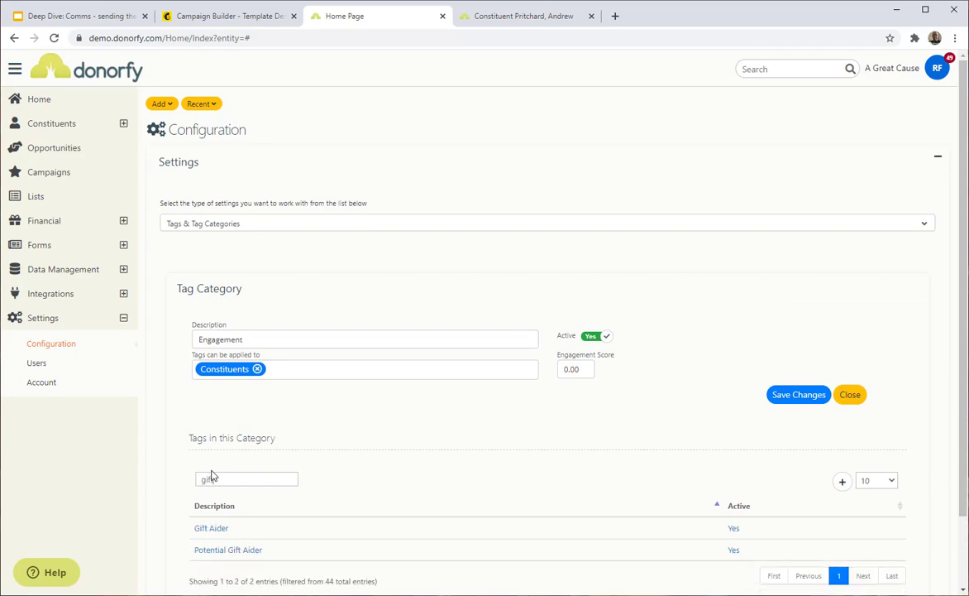
pyautogui.click(211, 528)
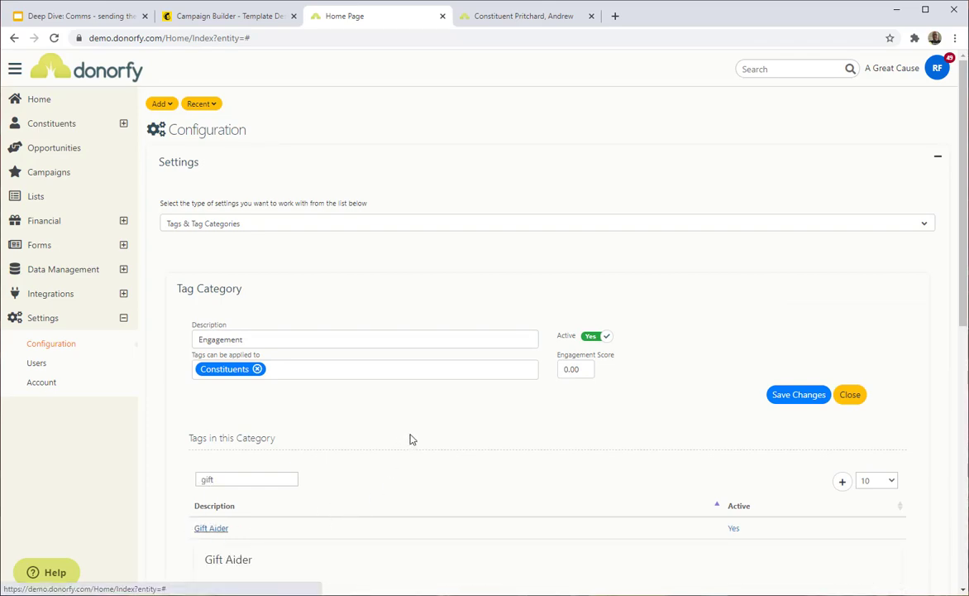
pyautogui.scroll(-5, 396, 442)
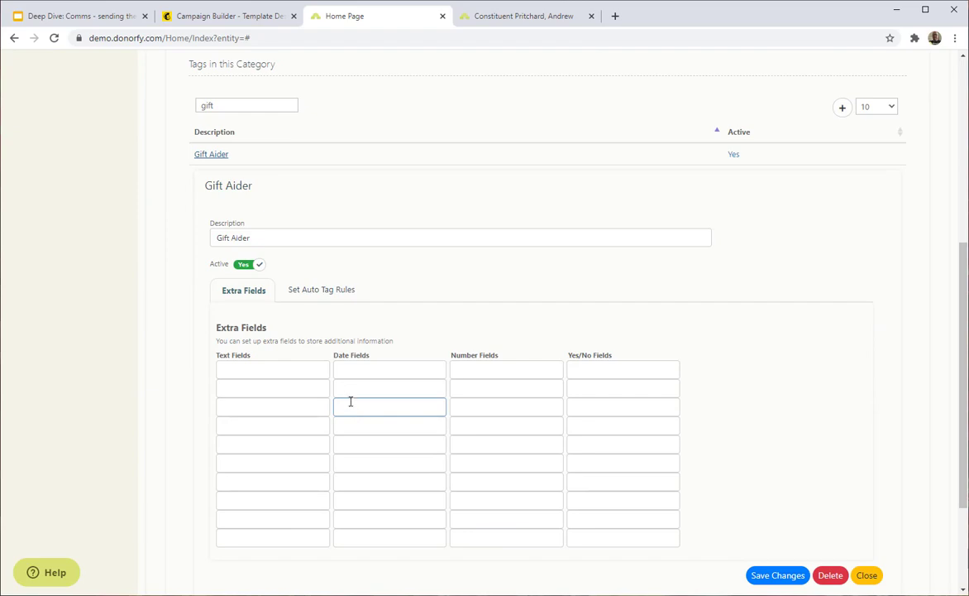
# Examine the tags applied to the constituent in the already open constituent record.
pyautogui.click(502, 18)
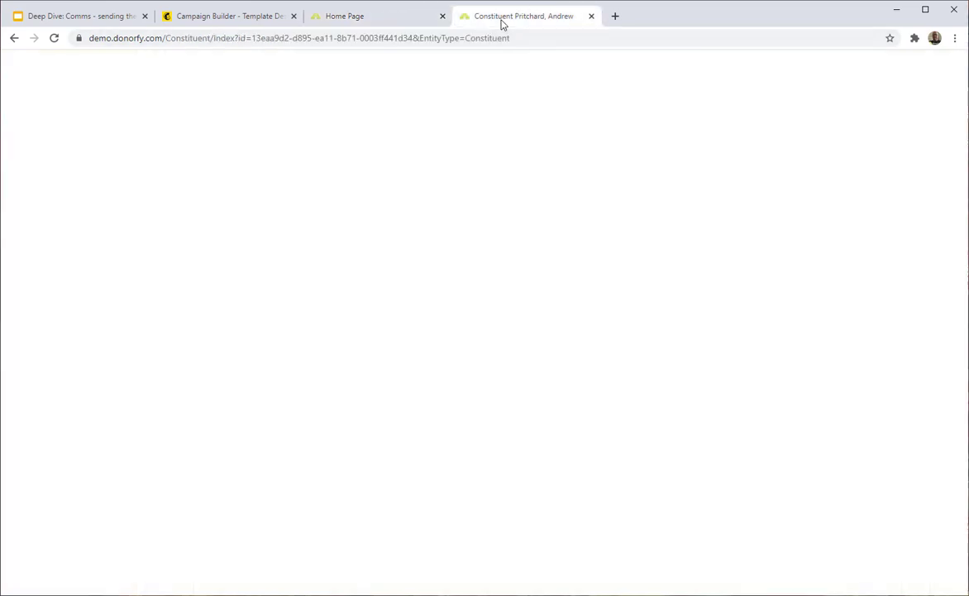
pyautogui.scroll(-15, 419, 335)
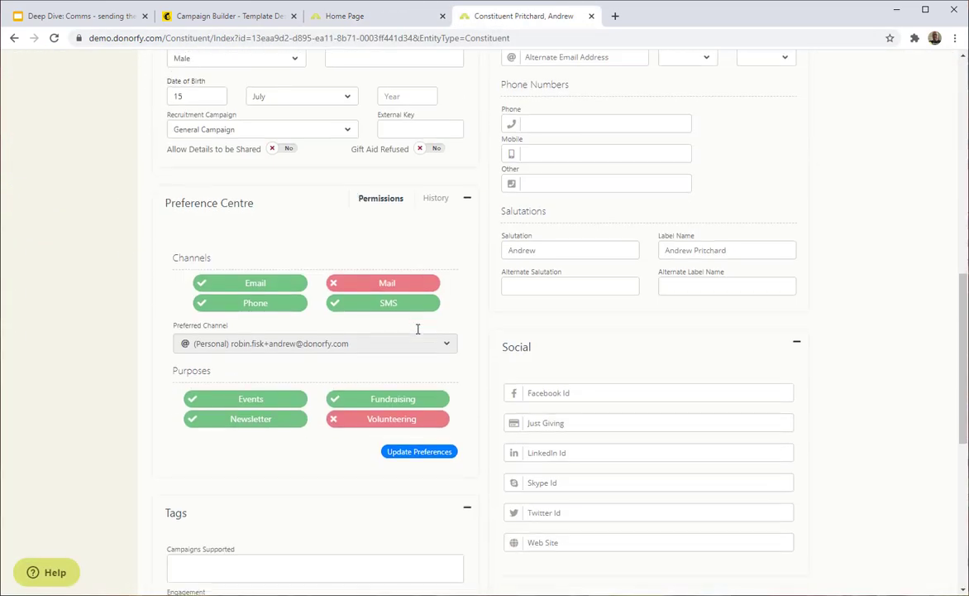
pyautogui.scroll(-2, 418, 334)
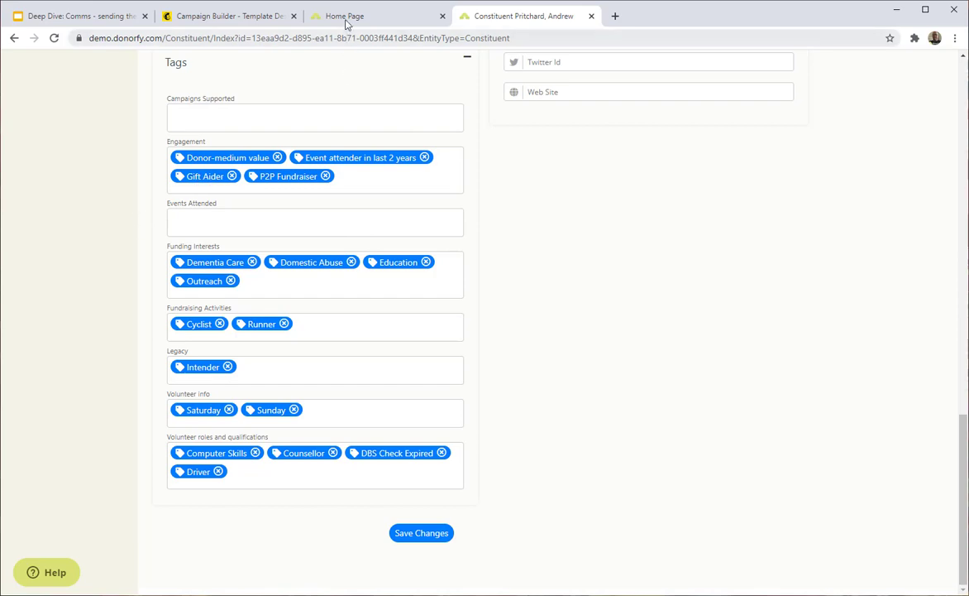
# Review the Gift Aider tag's auto tag rules and check the constituent's tags and preferences again.
pyautogui.click(376, 18)
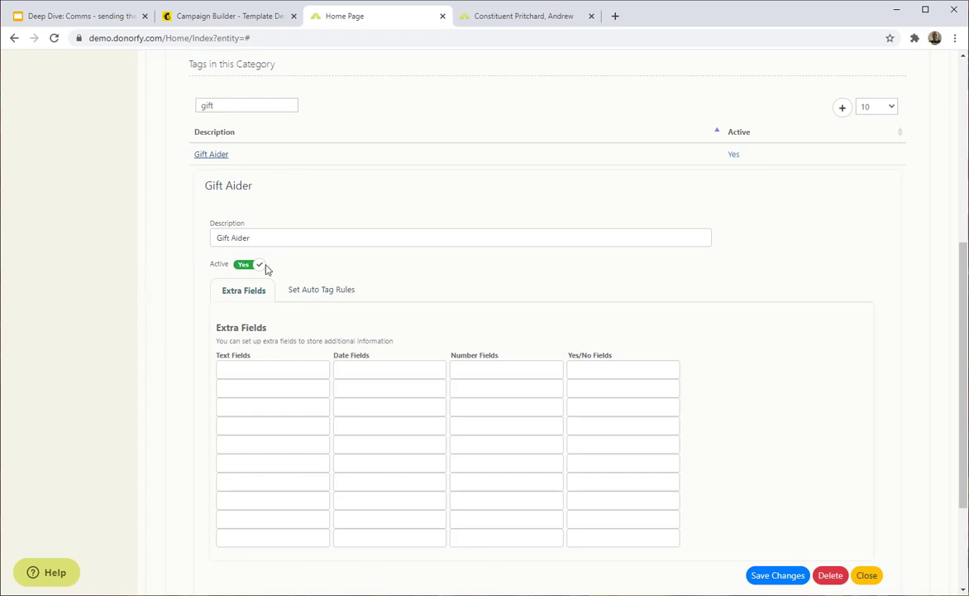
pyautogui.click(295, 290)
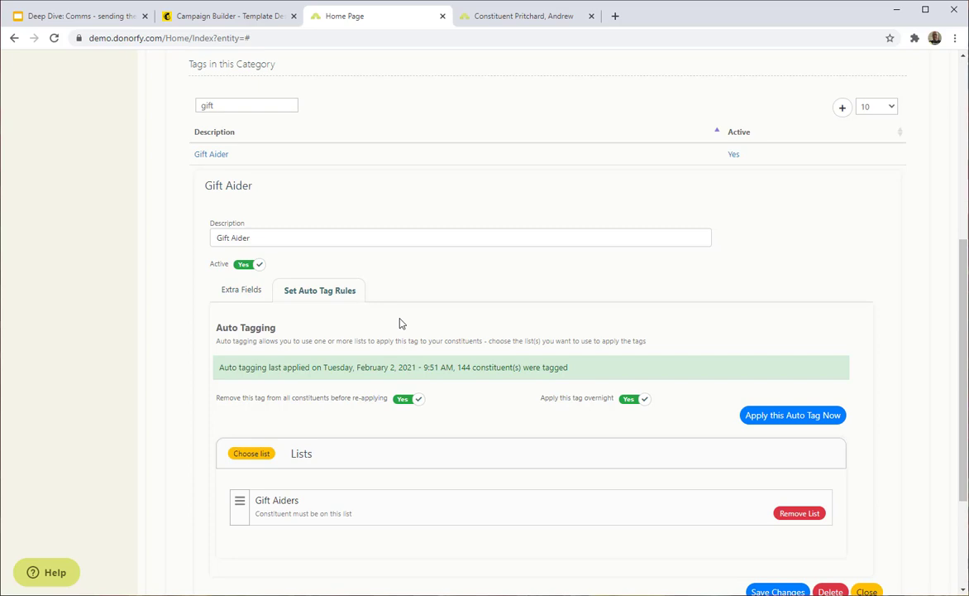
pyautogui.scroll(-2, 399, 322)
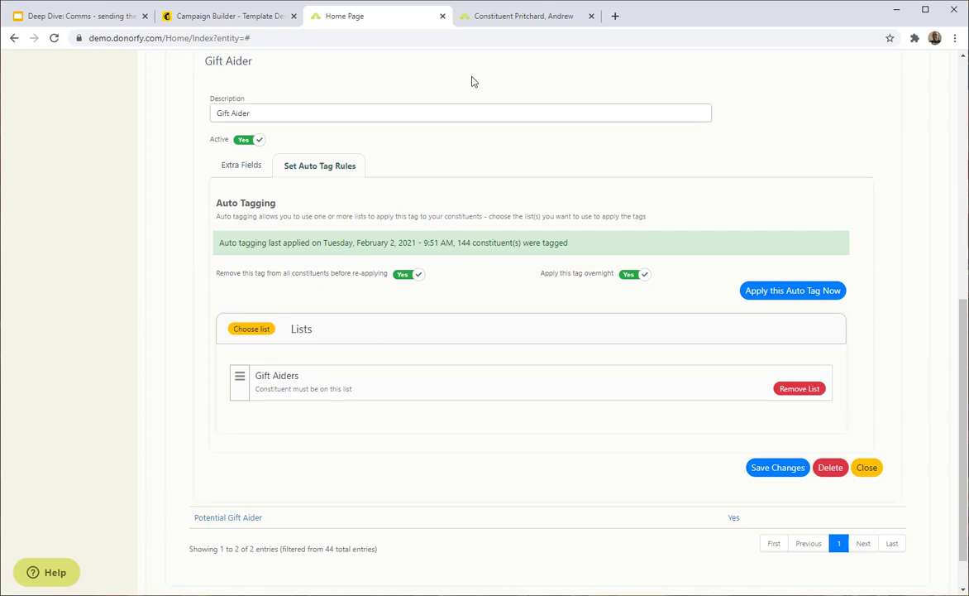
pyautogui.click(511, 17)
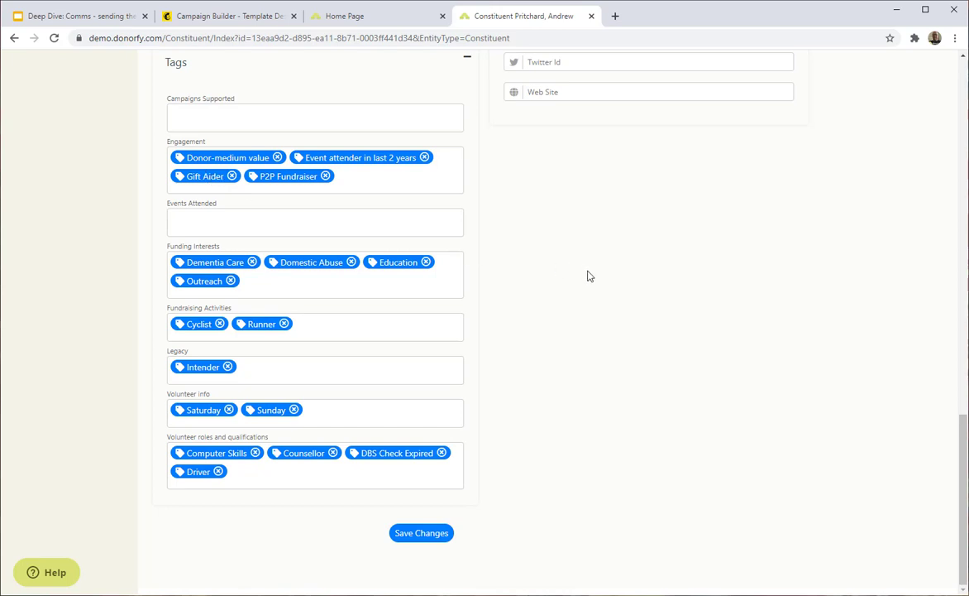
pyautogui.scroll(3, 588, 275)
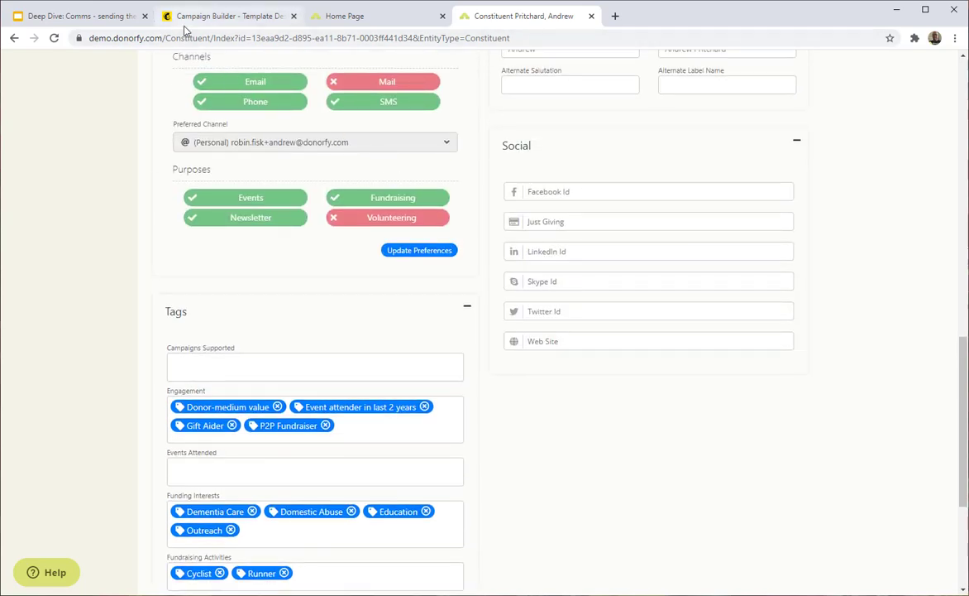
# Reveal the slide's second list item and switch to Mailchimp to open the contacts of the A Great Cause Mailing List audience.
pyautogui.click(110, 15)
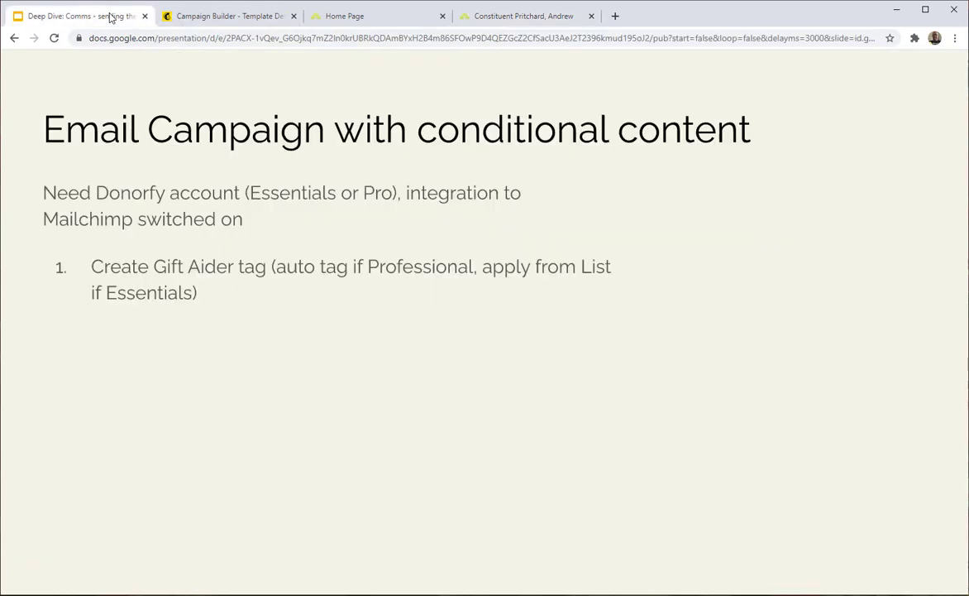
pyautogui.click(223, 298)
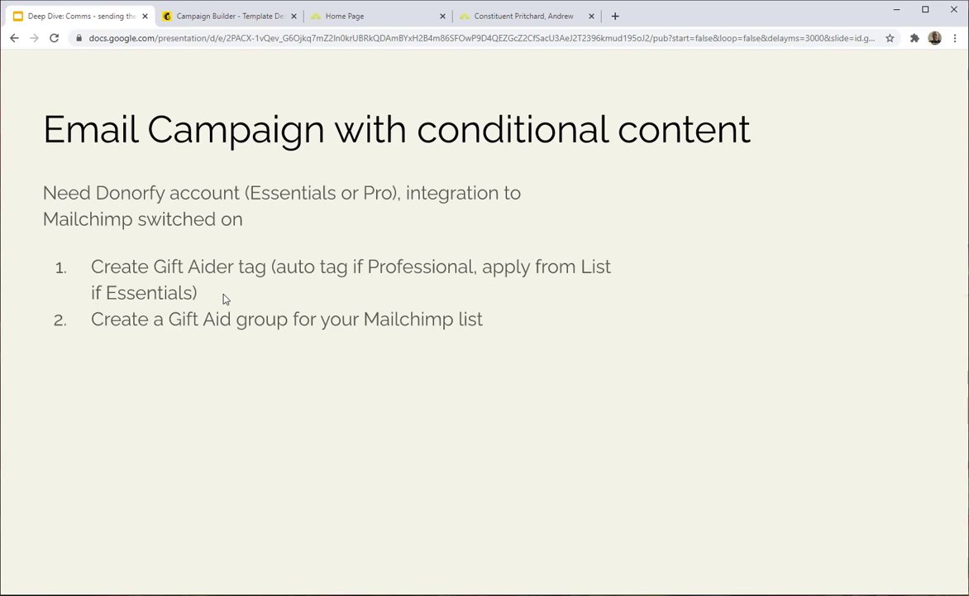
pyautogui.click(189, 23)
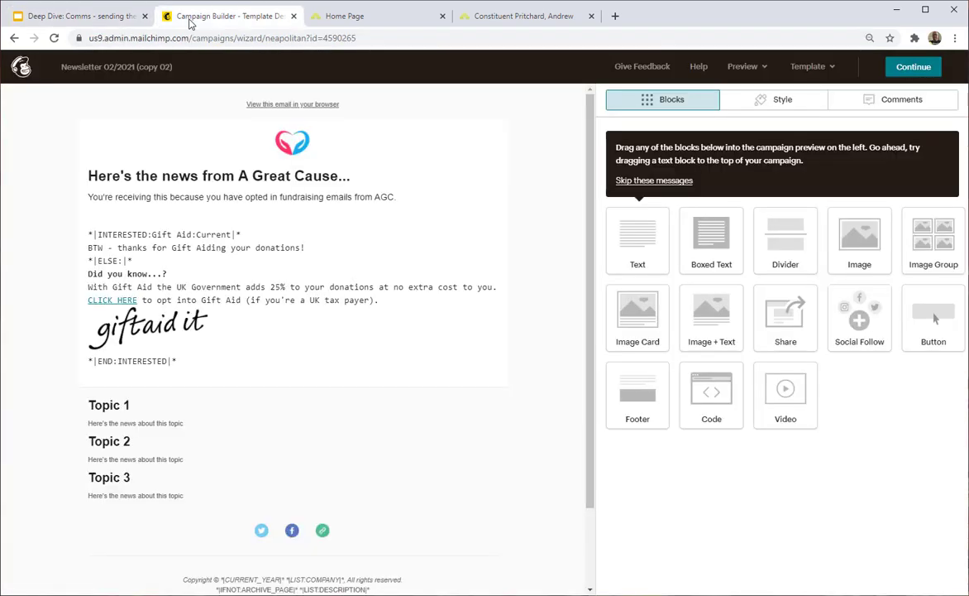
pyautogui.click(21, 66)
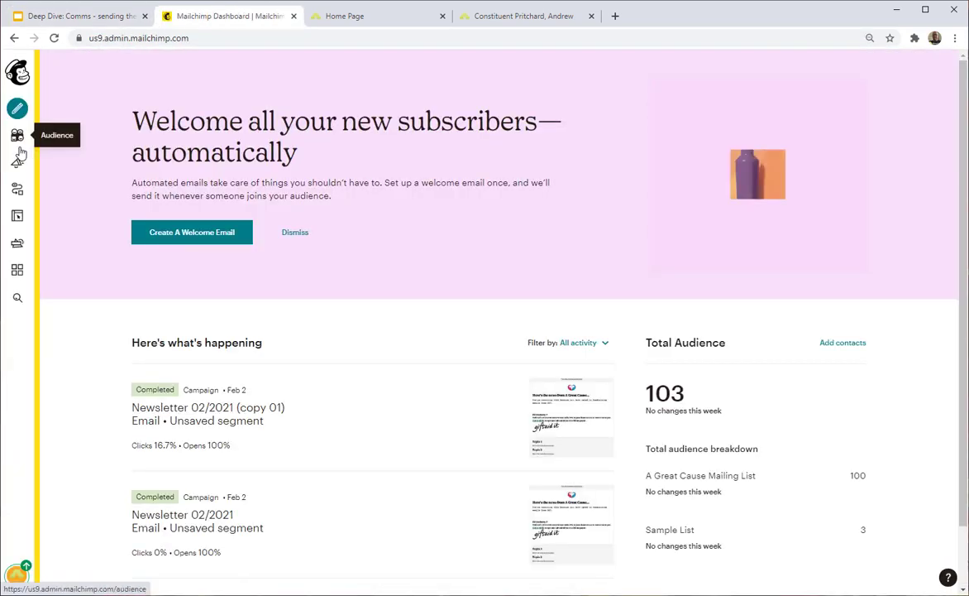
pyautogui.click(18, 138)
pyautogui.click(247, 155)
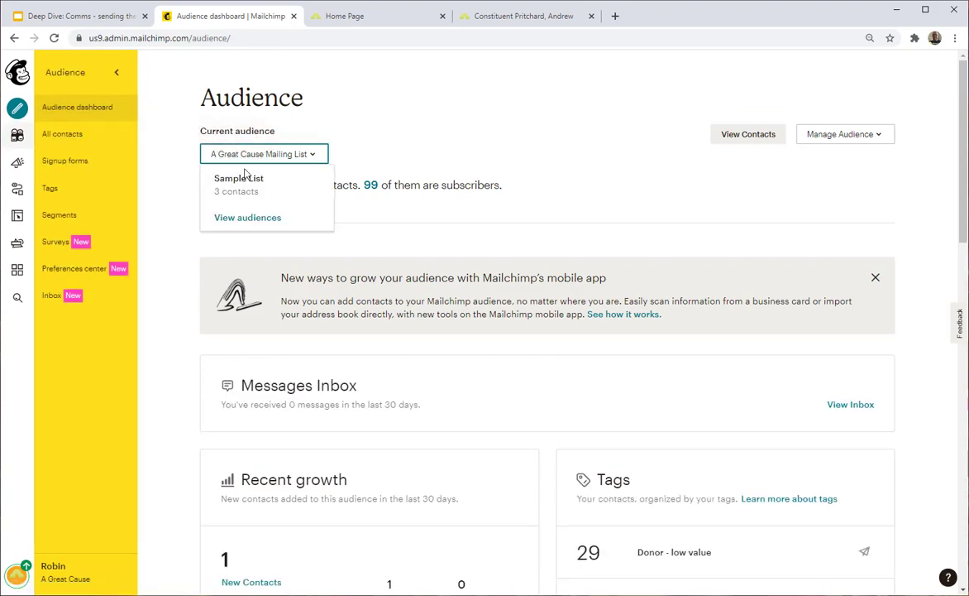
pyautogui.click(248, 220)
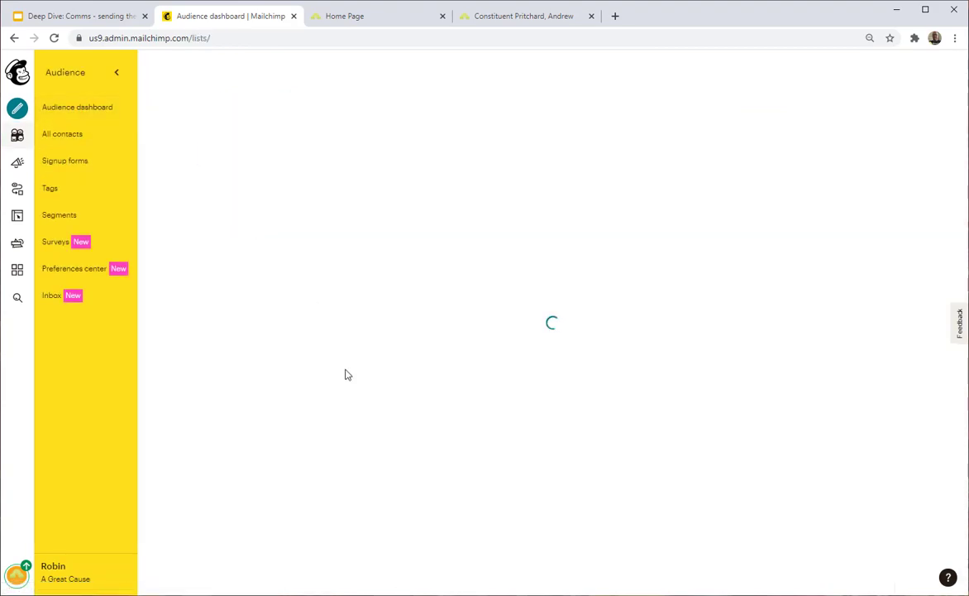
pyautogui.click(306, 325)
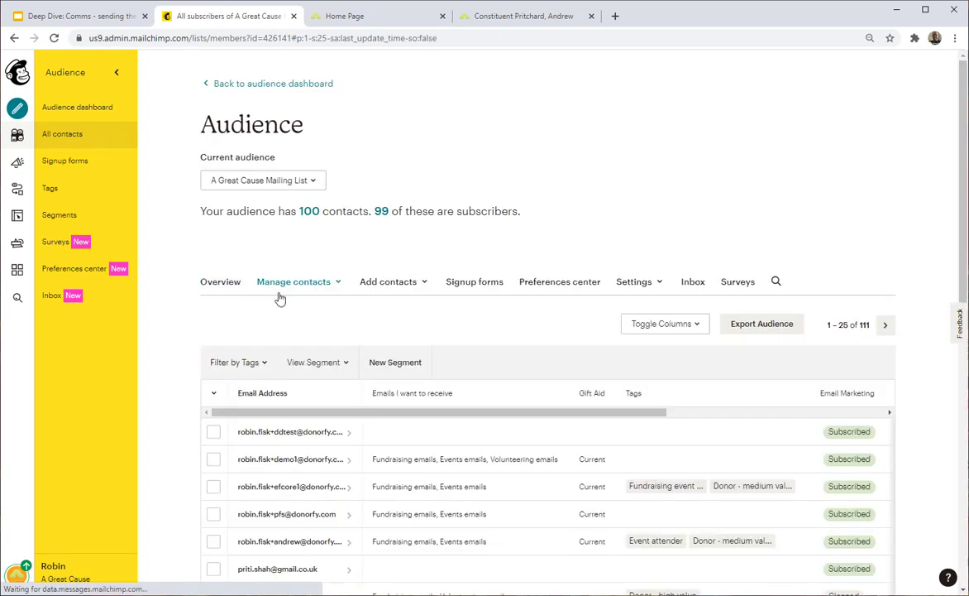
# Open the audience's groups and expand the Gift Aid category to view its groups.
pyautogui.click(320, 284)
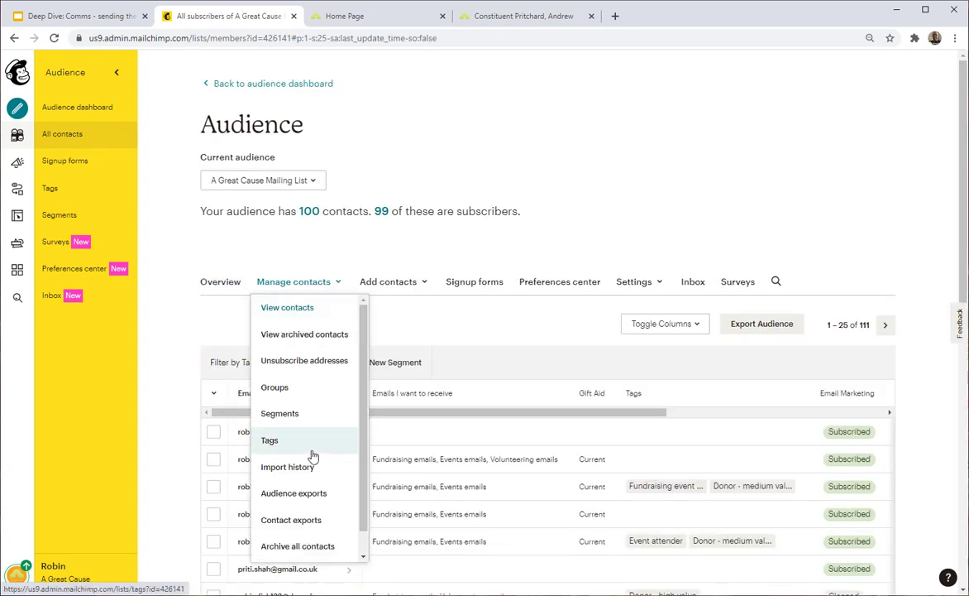
pyautogui.click(276, 388)
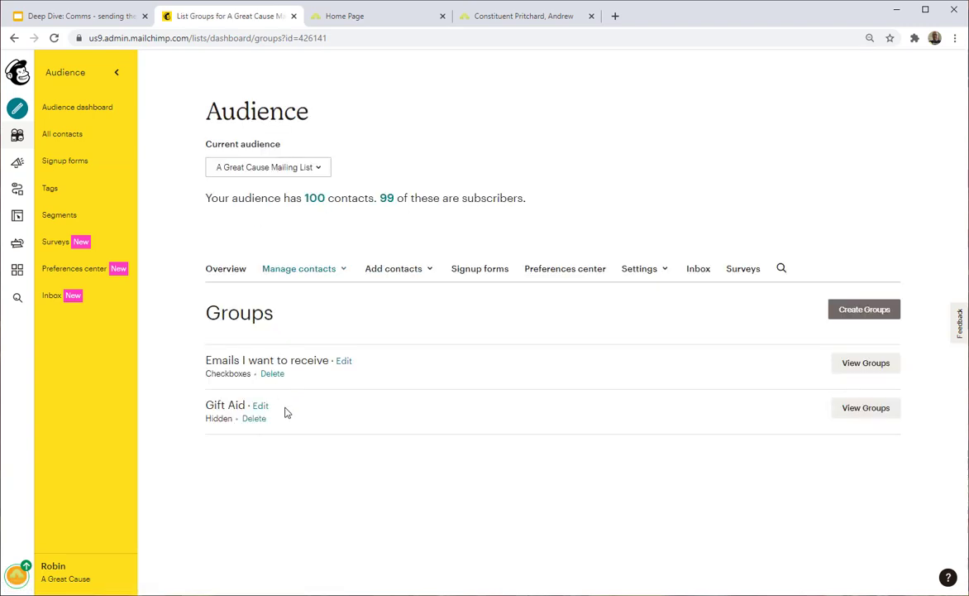
pyautogui.click(866, 408)
pyautogui.scroll(-2, 554, 466)
pyautogui.scroll(1, 488, 466)
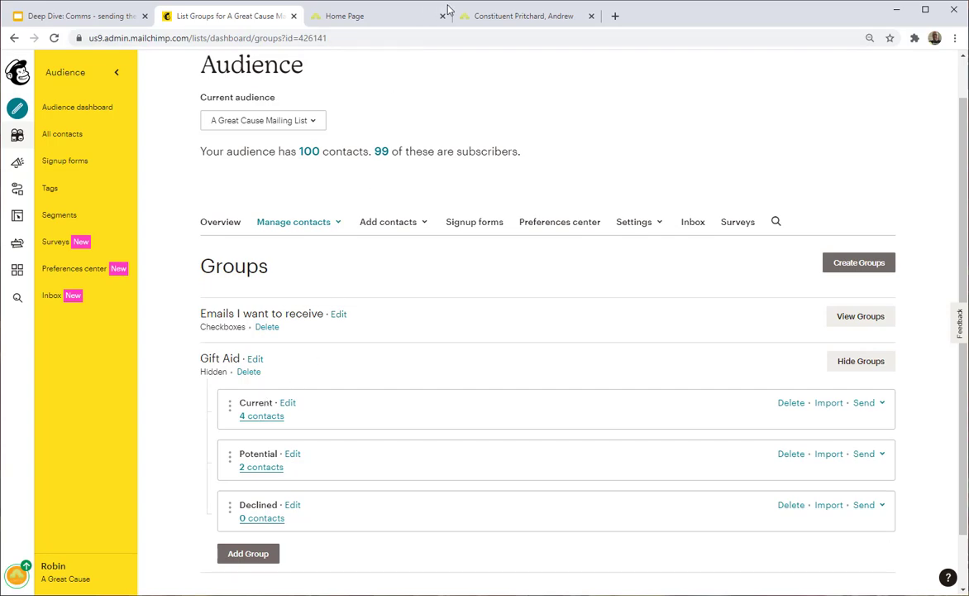
# Compare the constituent's Donorfy tags with the Mailchimp Gift Aid groups and reveal the slide's third list item.
pyautogui.click(494, 12)
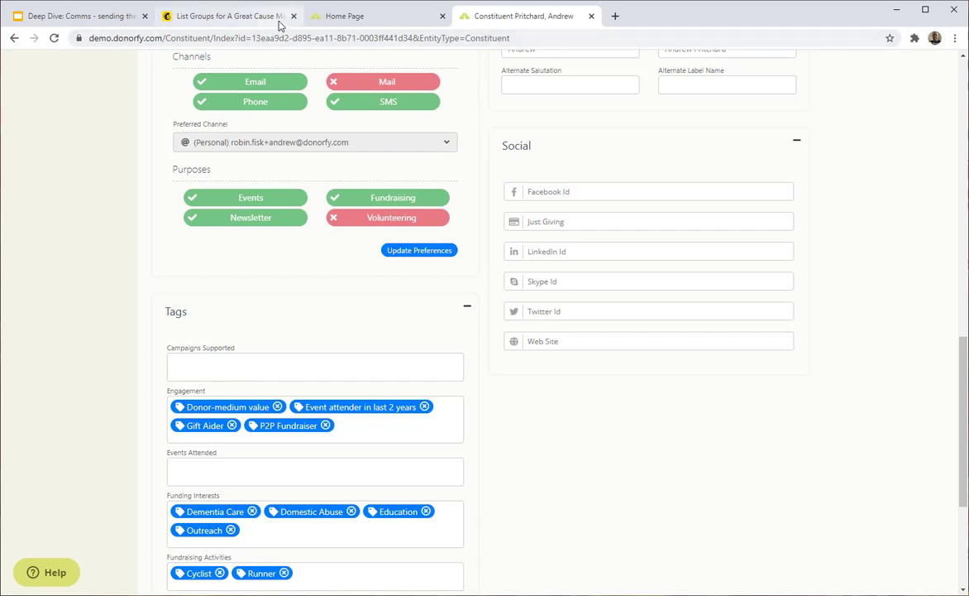
pyautogui.click(240, 24)
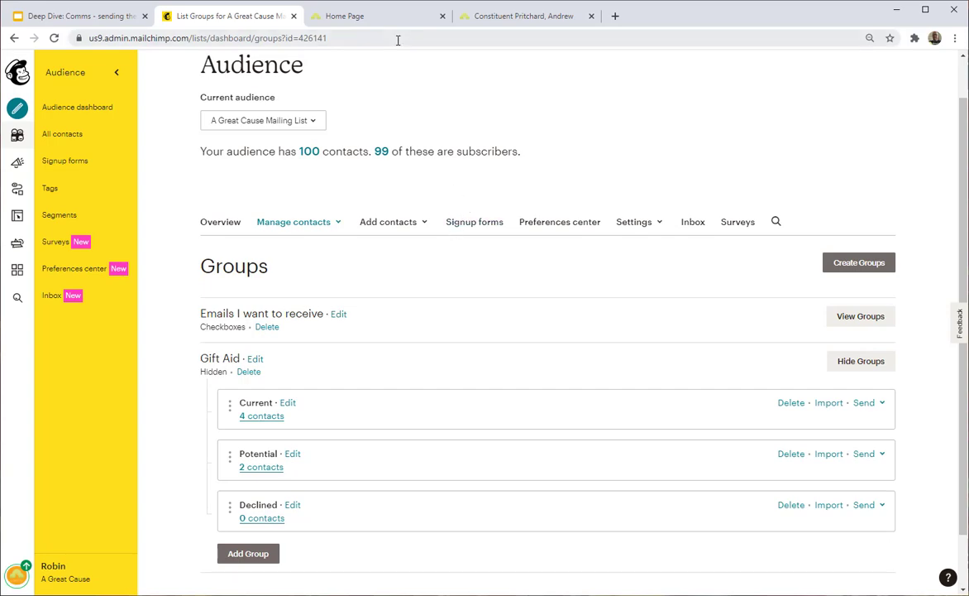
pyautogui.click(93, 16)
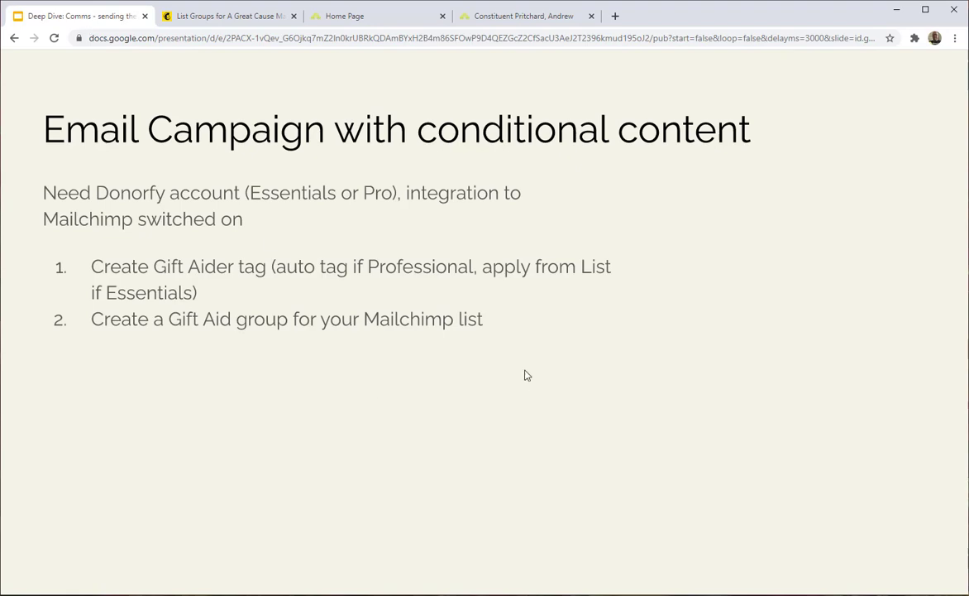
pyautogui.click(497, 319)
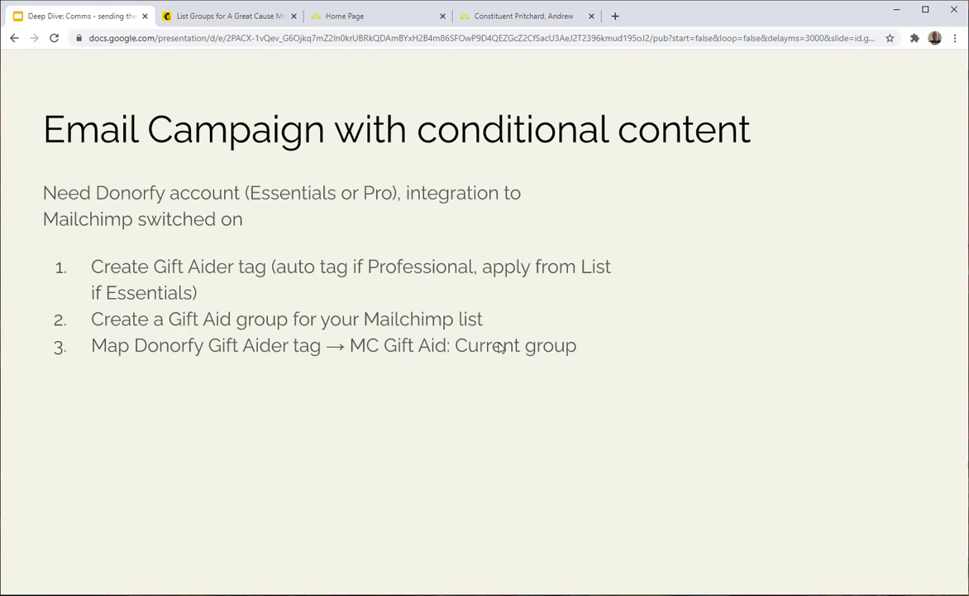
# Switch back to the Donorfy configuration page and open the Mailchimp integration.
pyautogui.click(348, 18)
pyautogui.scroll(6, 110, 259)
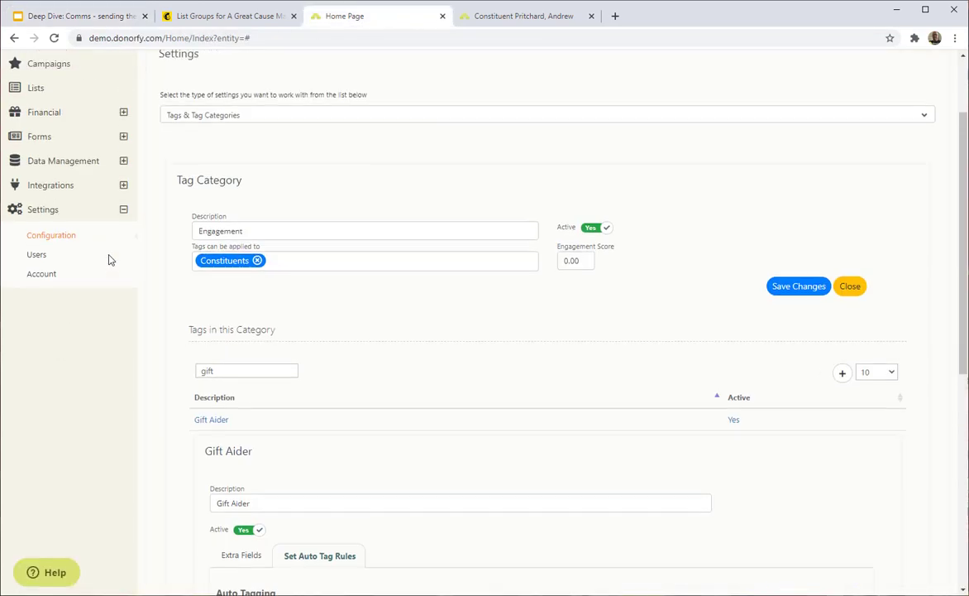
pyautogui.click(45, 297)
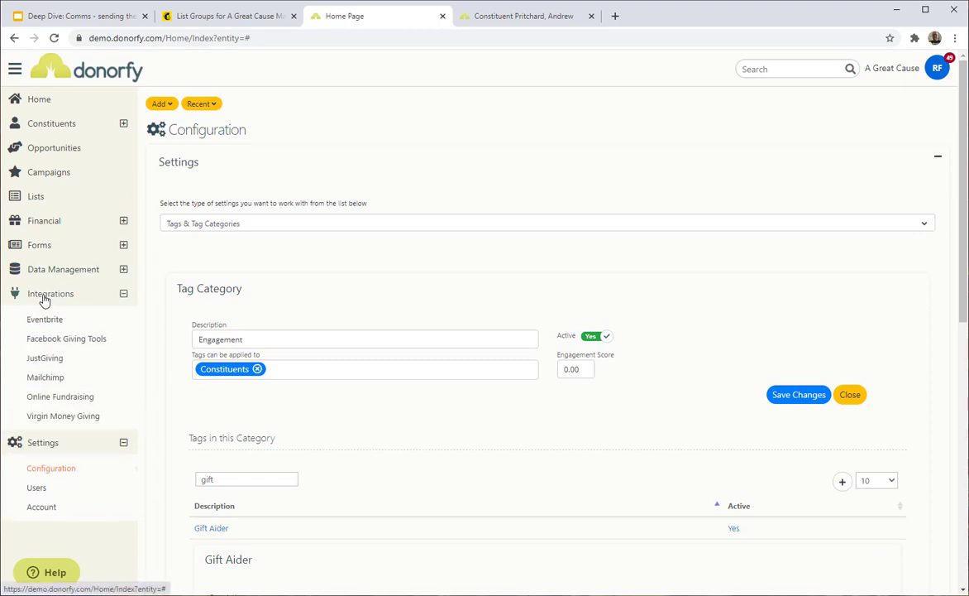
pyautogui.click(38, 377)
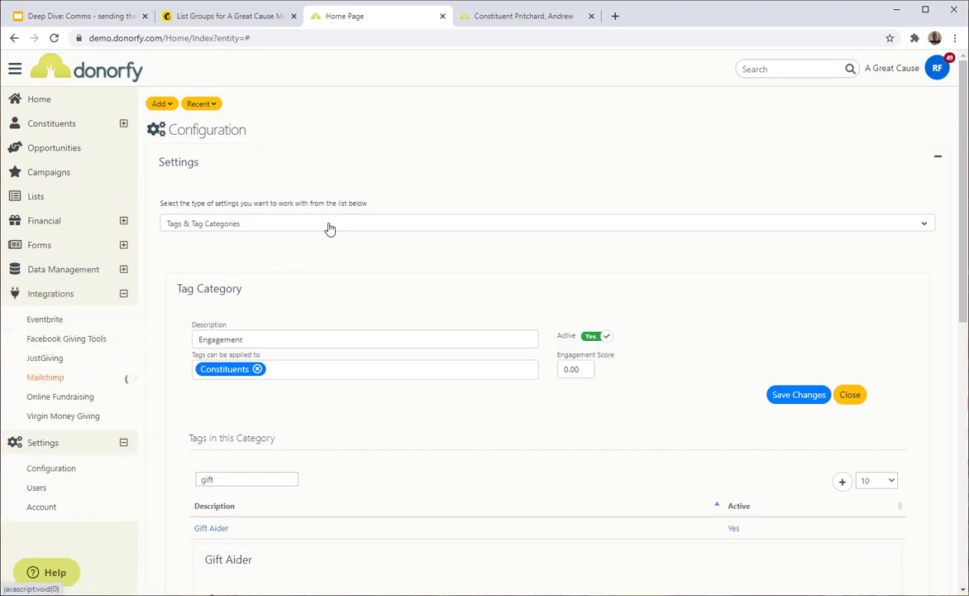
# Open the Mailchimp integration settings and the linked A Great Cause Mailing List audience to view its mappings.
pyautogui.click(362, 176)
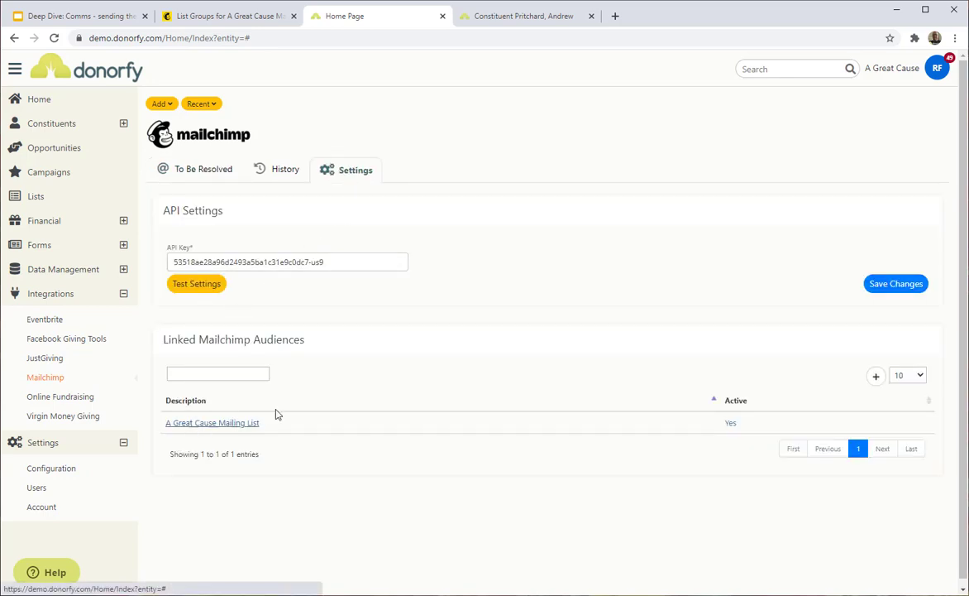
pyautogui.scroll(-1, 354, 394)
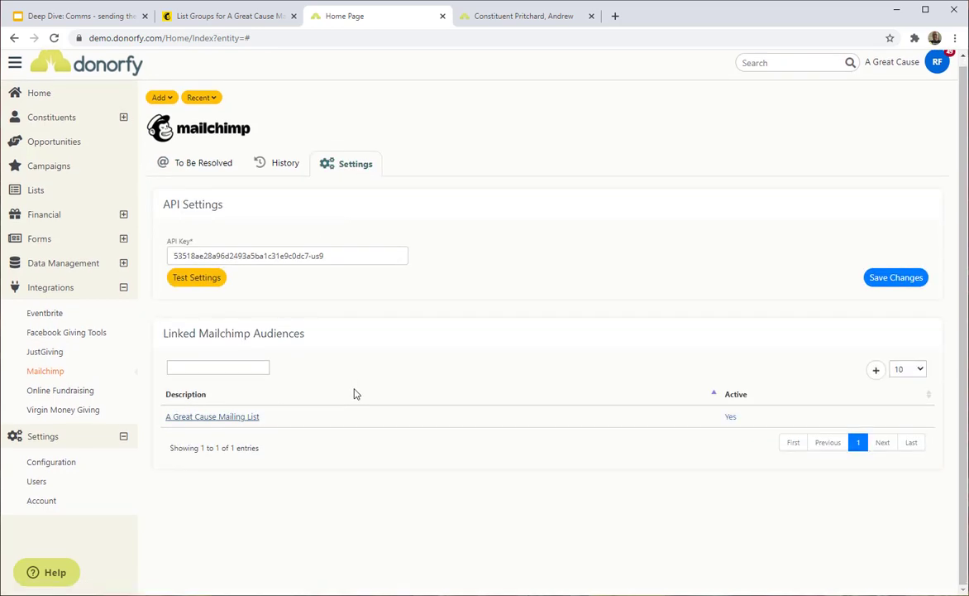
pyautogui.click(217, 416)
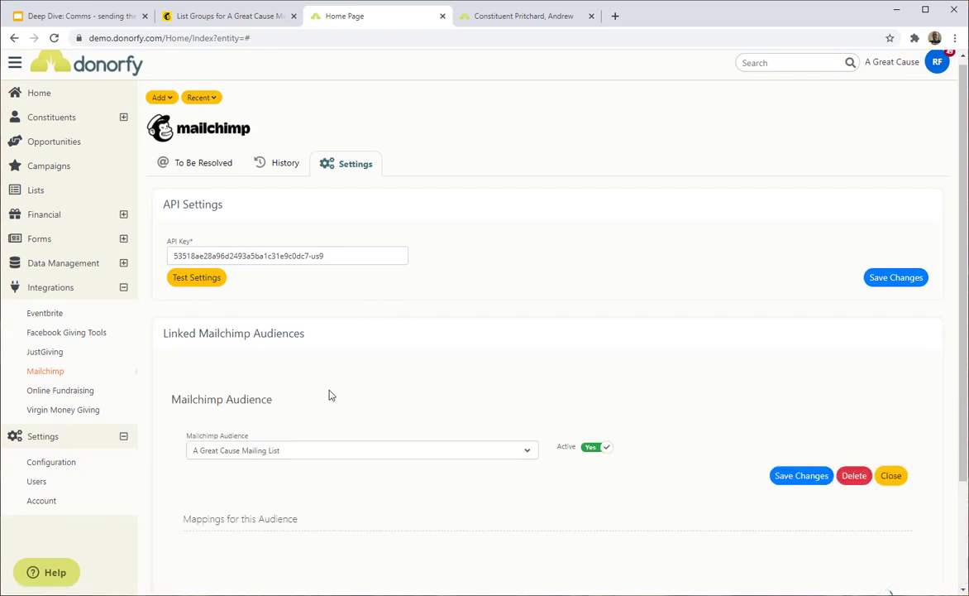
pyautogui.scroll(-2, 341, 389)
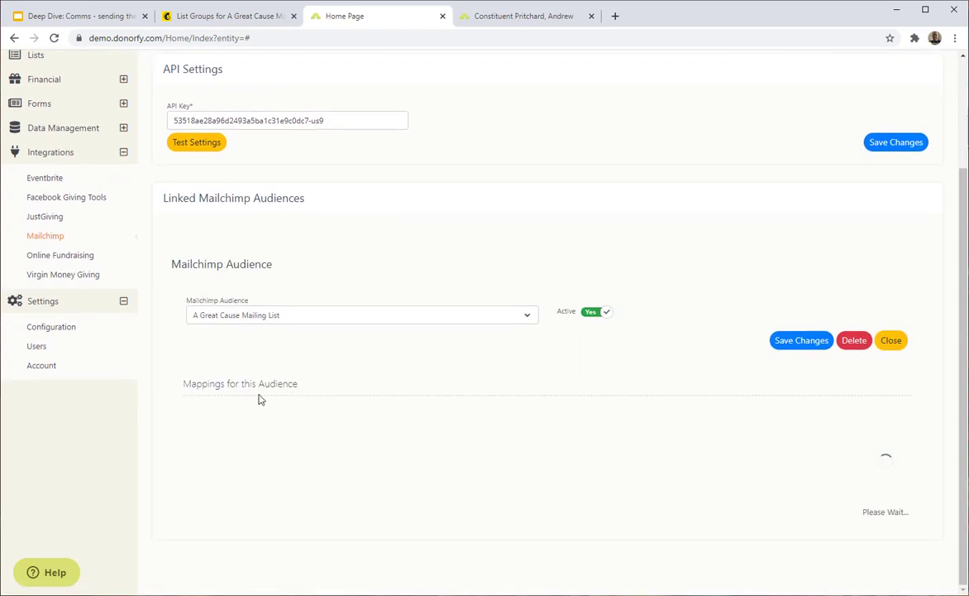
pyautogui.scroll(-3, 347, 377)
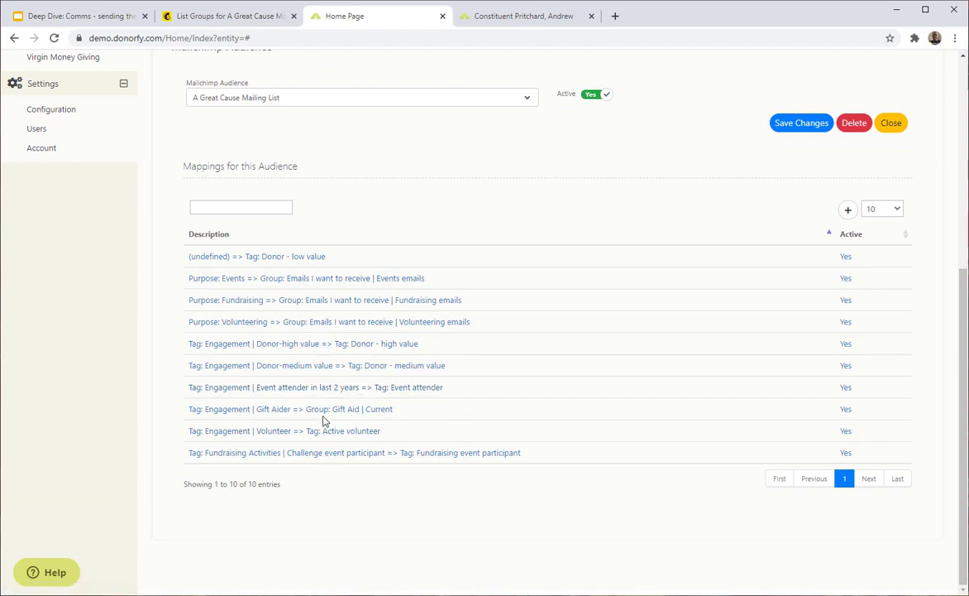
# Open the Gift Aider to Gift Aid Current mapping and inspect its Donorfy tag and Mailchimp group choices without changing them.
pyautogui.scroll(5, 309, 415)
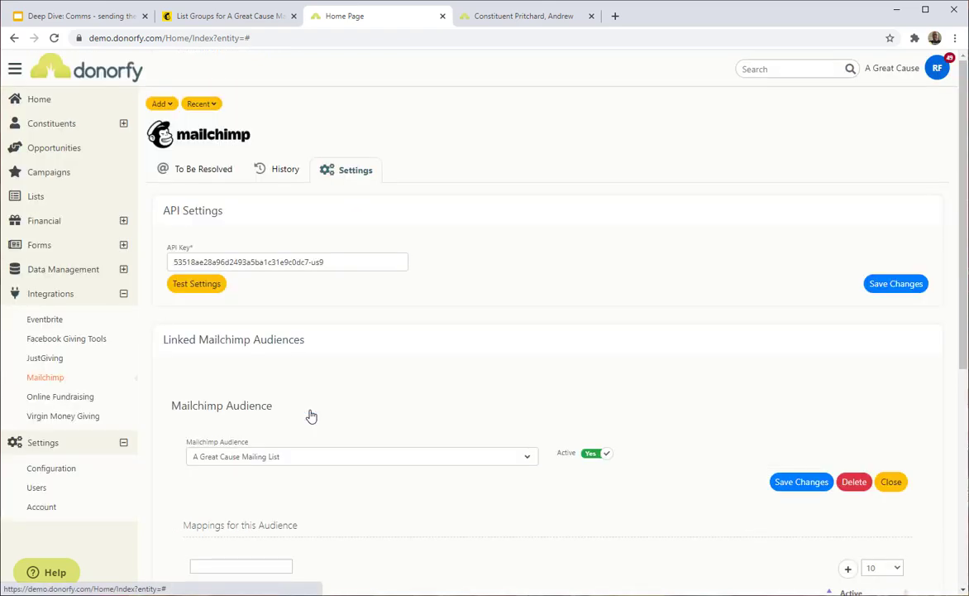
pyautogui.scroll(-6, 386, 388)
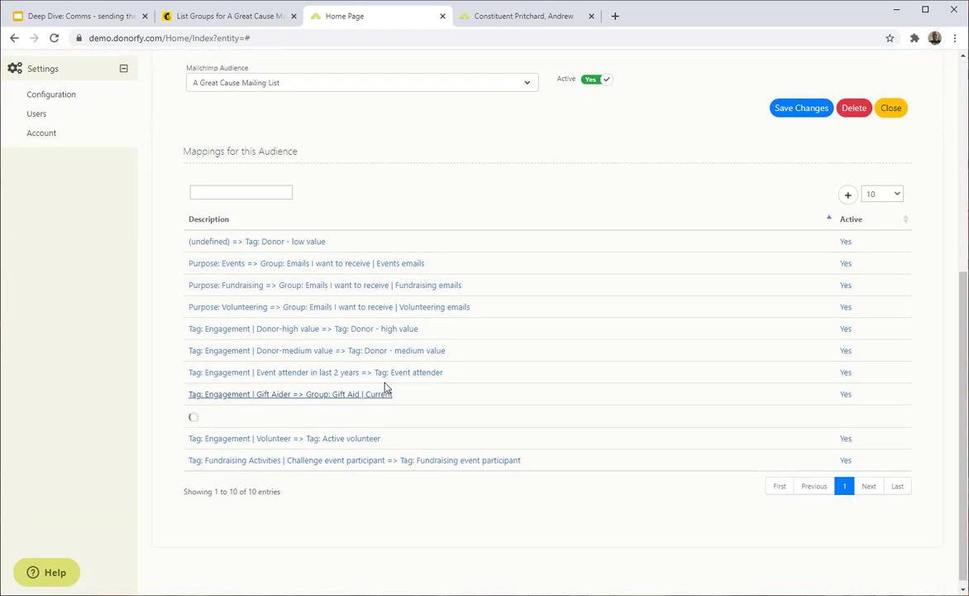
pyautogui.click(386, 391)
pyautogui.scroll(-2, 364, 397)
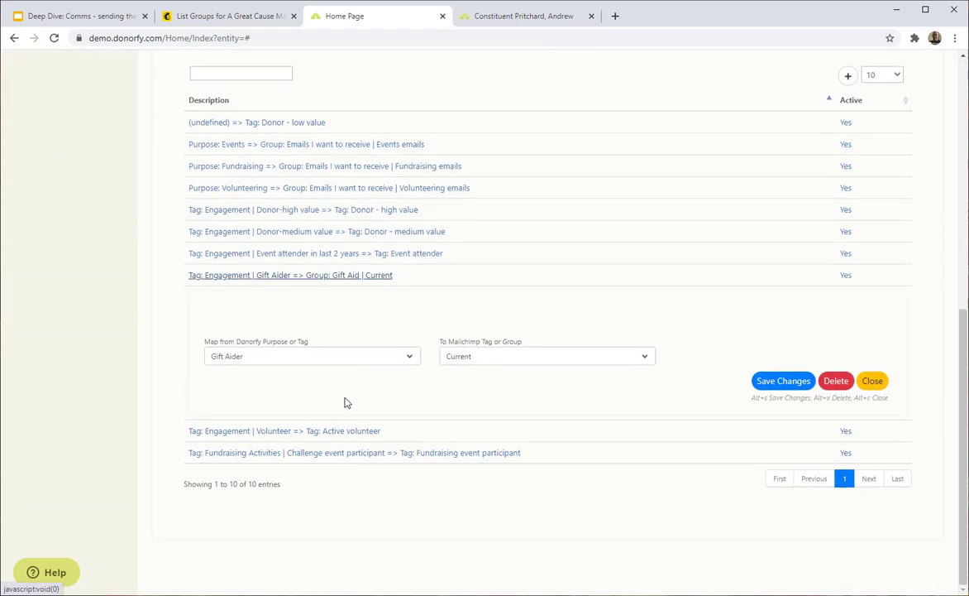
pyautogui.click(240, 361)
pyautogui.click(240, 364)
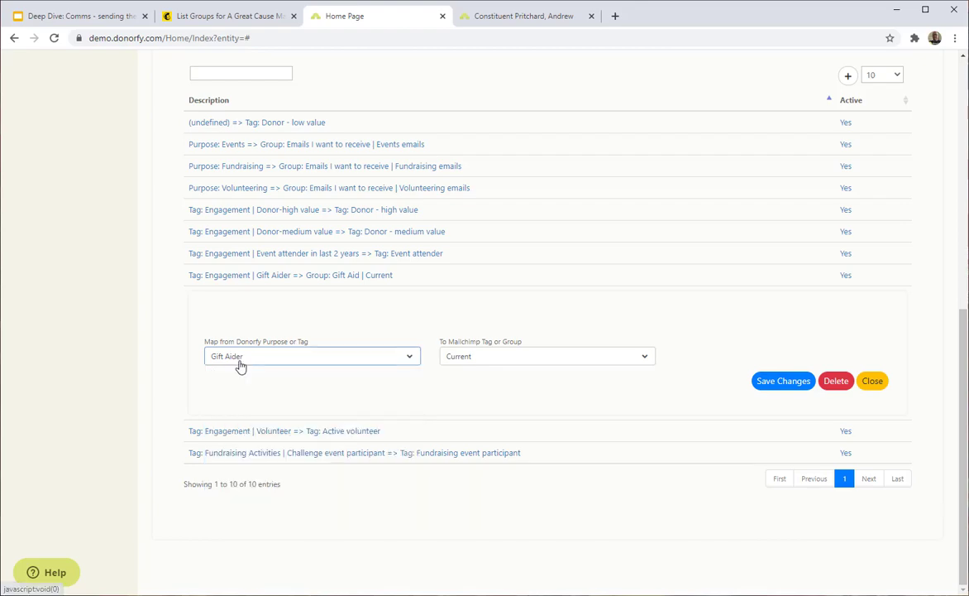
pyautogui.click(460, 359)
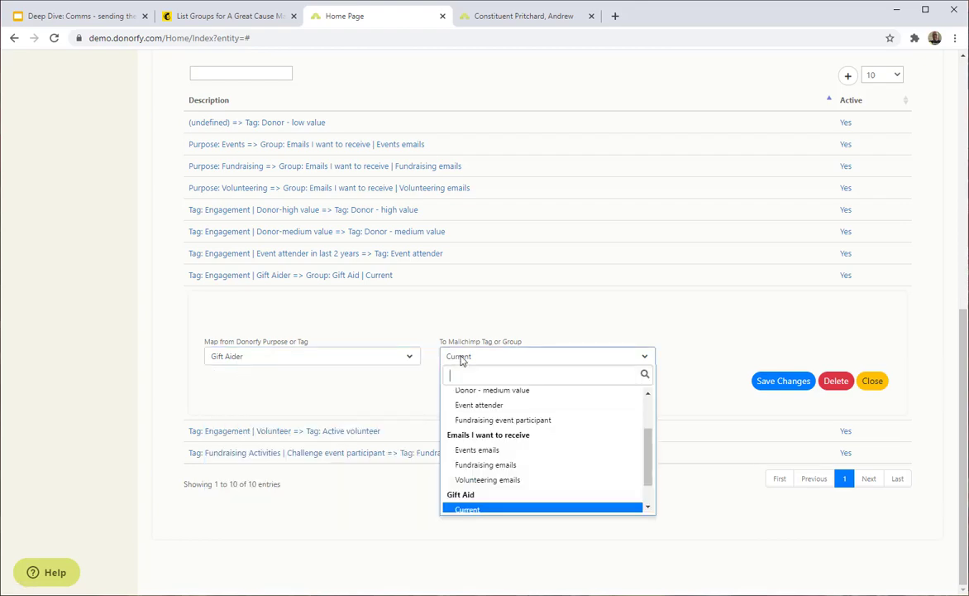
pyautogui.click(461, 359)
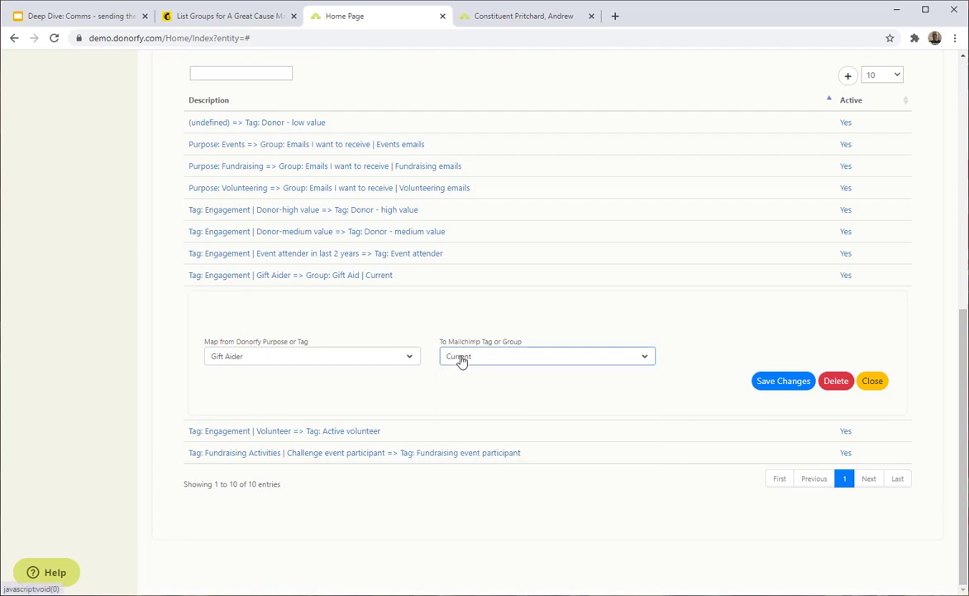
# Reveal the slide's fourth list item and return to Donorfy to open the Lists page.
pyautogui.click(76, 18)
pyautogui.click(267, 394)
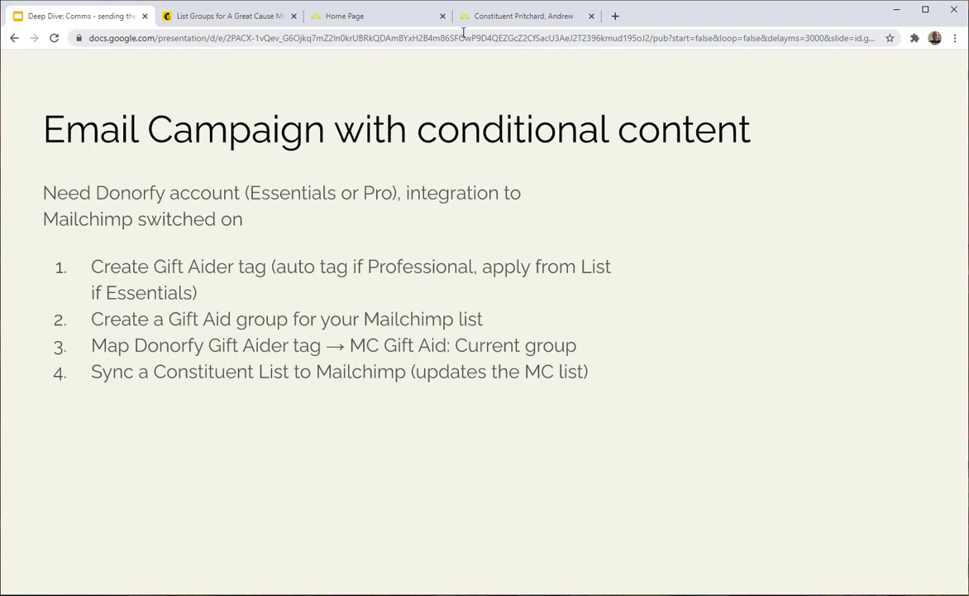
pyautogui.click(386, 17)
pyautogui.scroll(5, 116, 186)
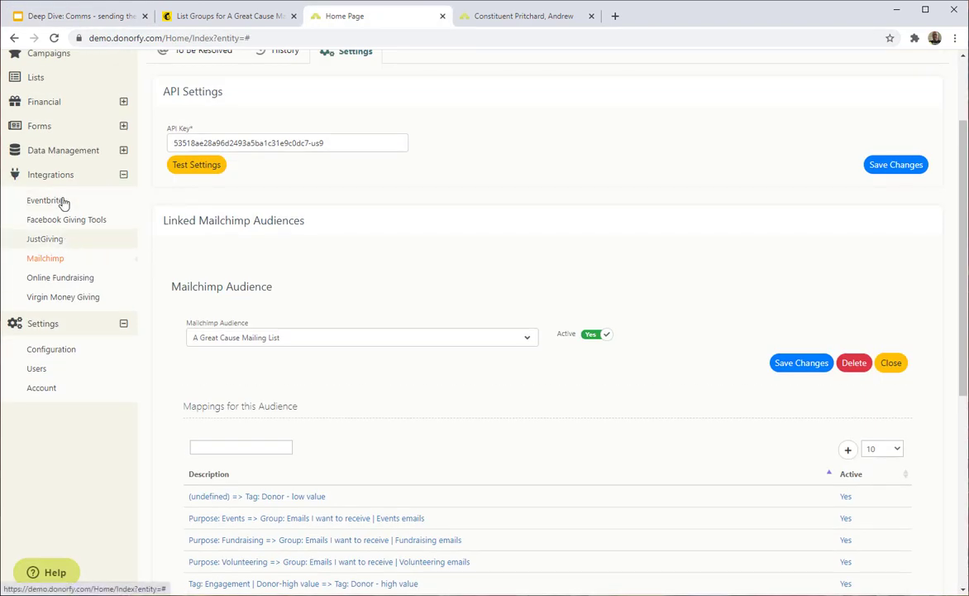
pyautogui.scroll(2, 66, 198)
pyautogui.click(35, 197)
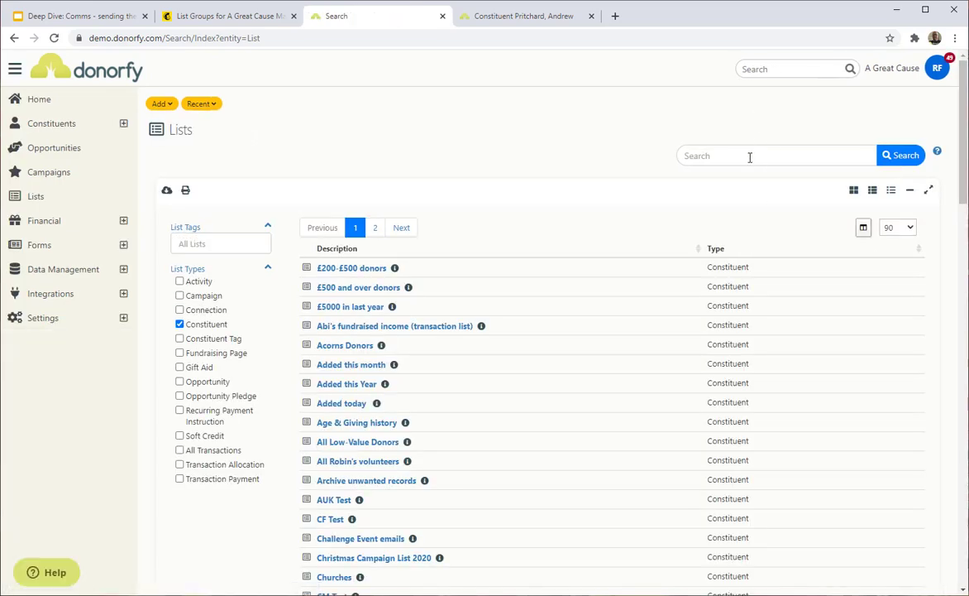
# Search the constituent lists for "mailchimp" and open the Sync Individuals to Mailchimp list.
pyautogui.click(750, 157)
pyautogui.write('mailchi')
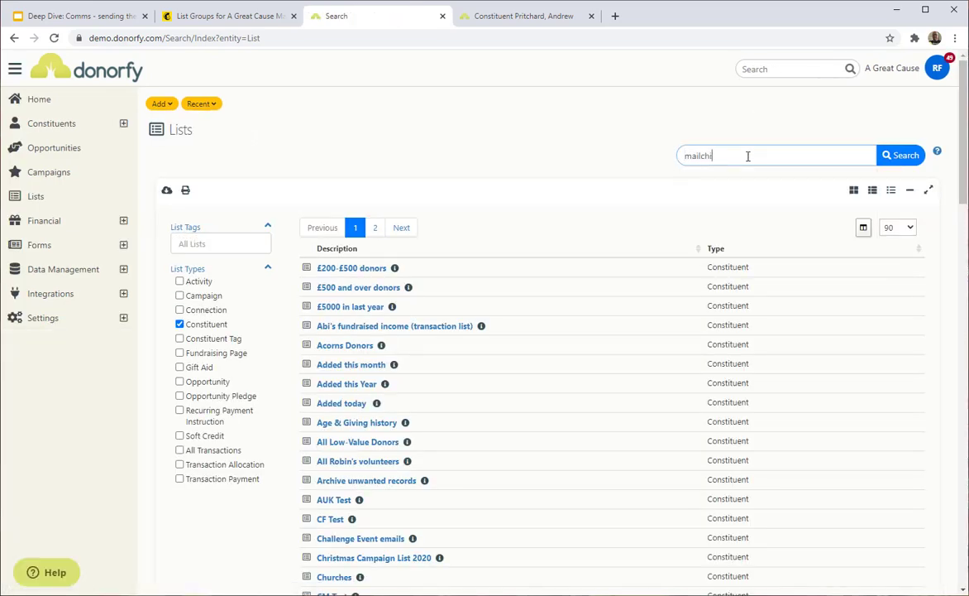
pyautogui.write('mp')
pyautogui.press('Return')
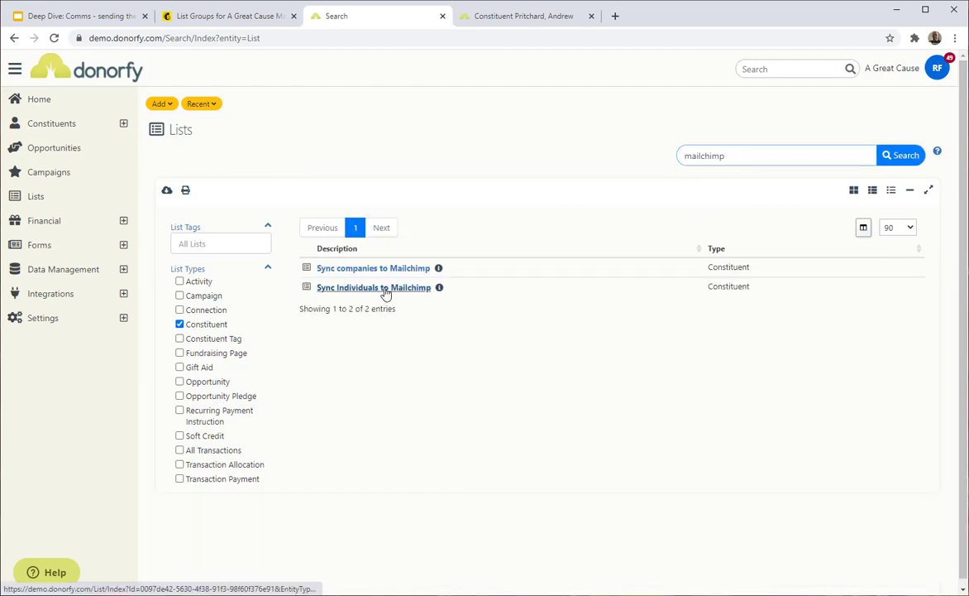
pyautogui.click(387, 289)
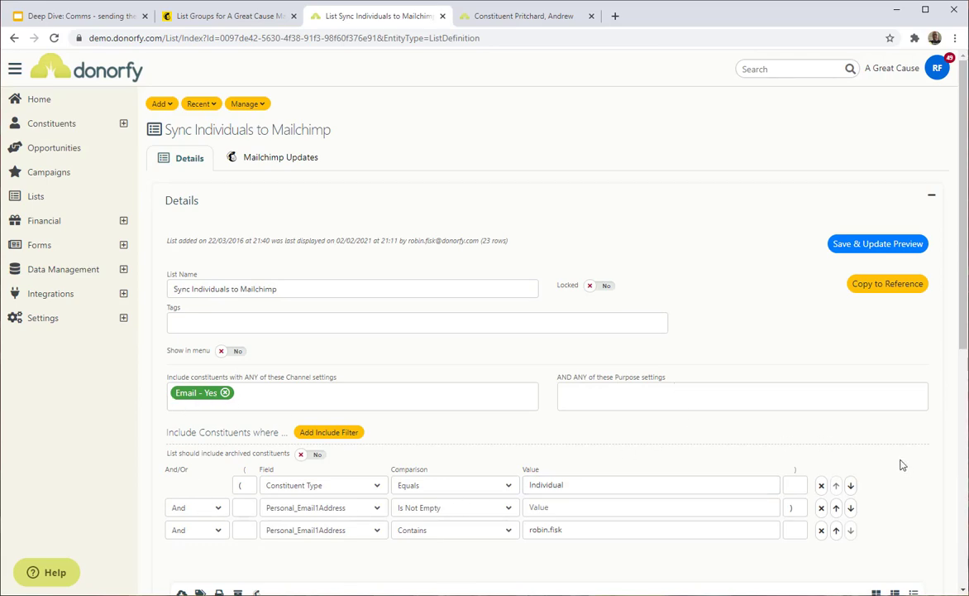
# Review the list's filters and constituents, and open the Update Mailchimp form for this list.
pyautogui.scroll(-5, 904, 465)
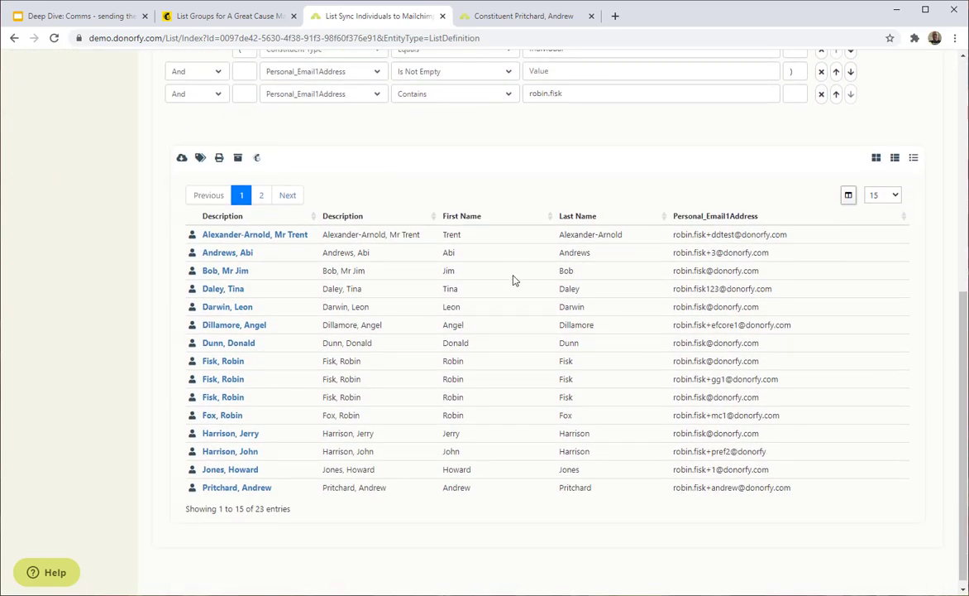
pyautogui.scroll(3, 469, 188)
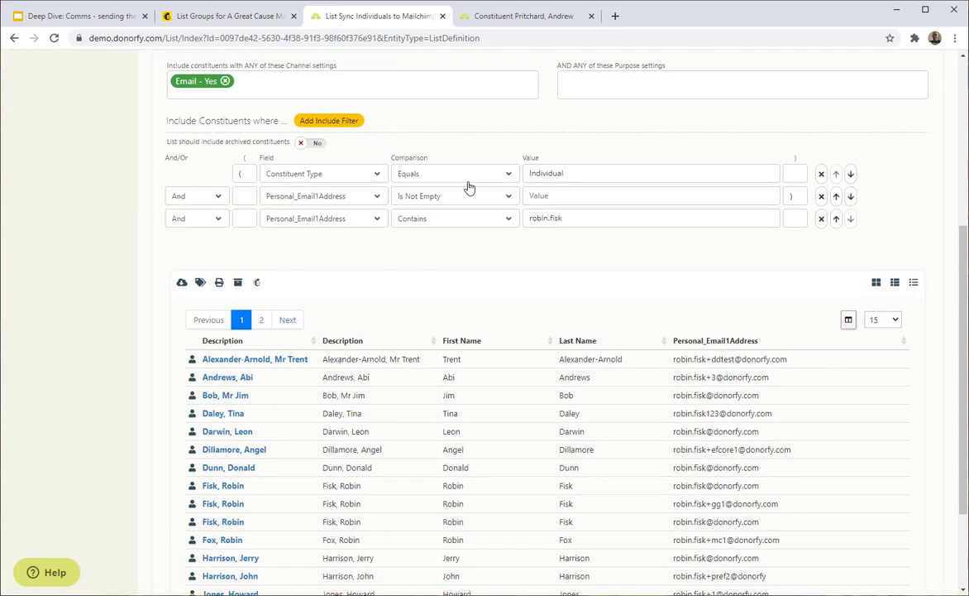
pyautogui.scroll(-3, 868, 364)
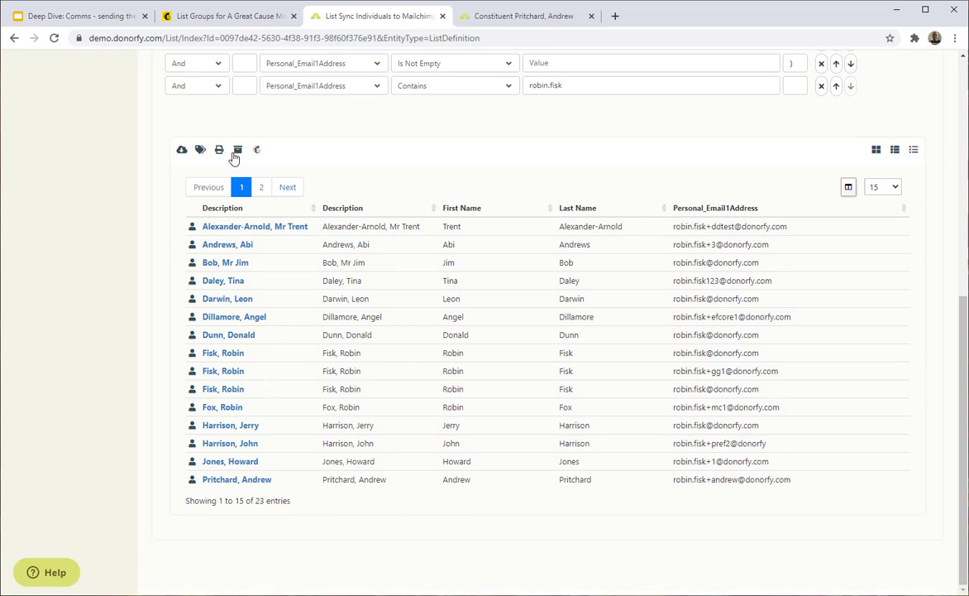
pyautogui.click(257, 154)
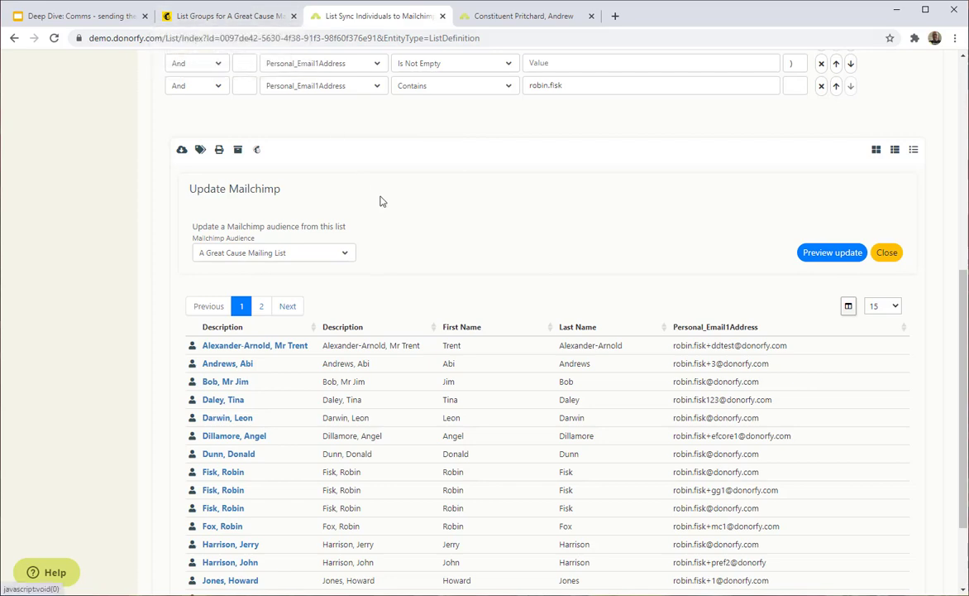
# Check the Gift Aid groups in Mailchimp again and reveal the slide's fifth list item.
pyautogui.click(221, 18)
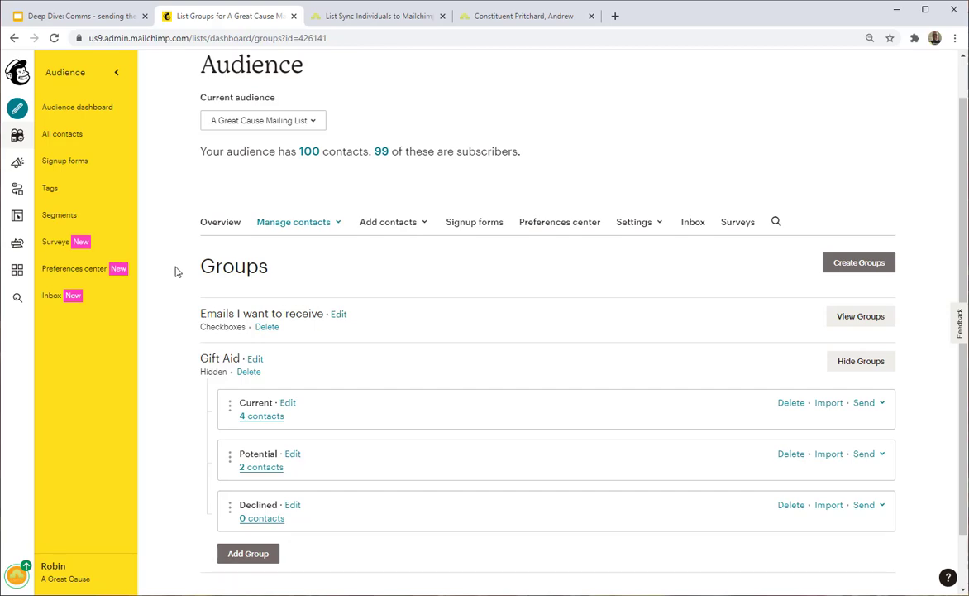
pyautogui.click(78, 16)
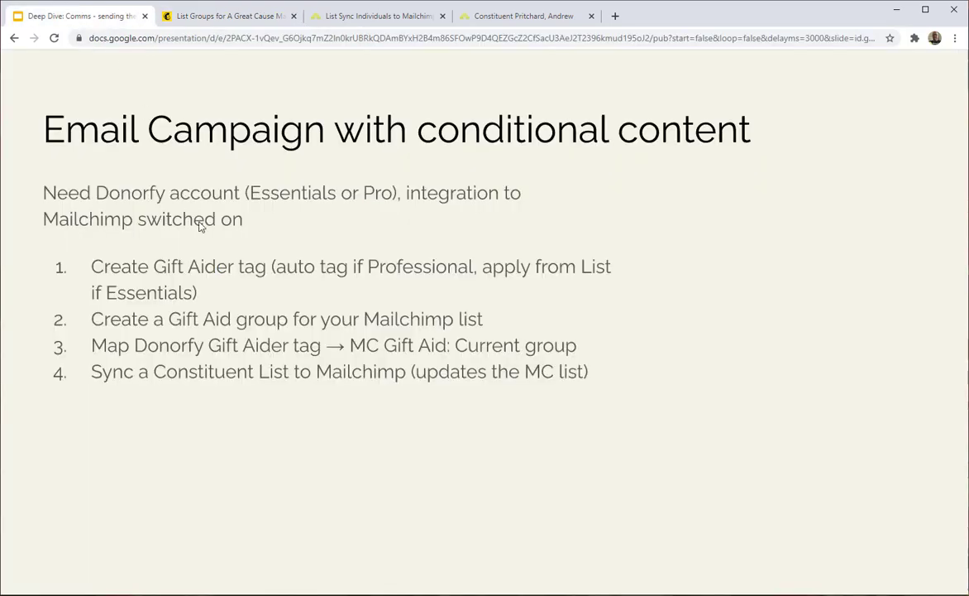
pyautogui.click(229, 379)
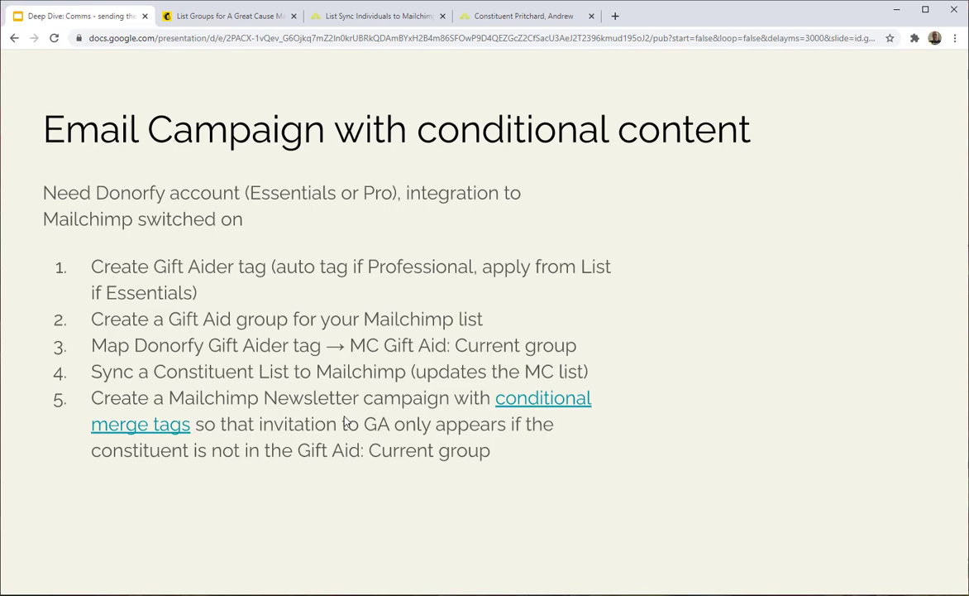
# Switch to Mailchimp, open the draft campaign Newsletter 02/2021 (copy 02) and start editing its content design.
pyautogui.click(209, 14)
pyautogui.click(18, 165)
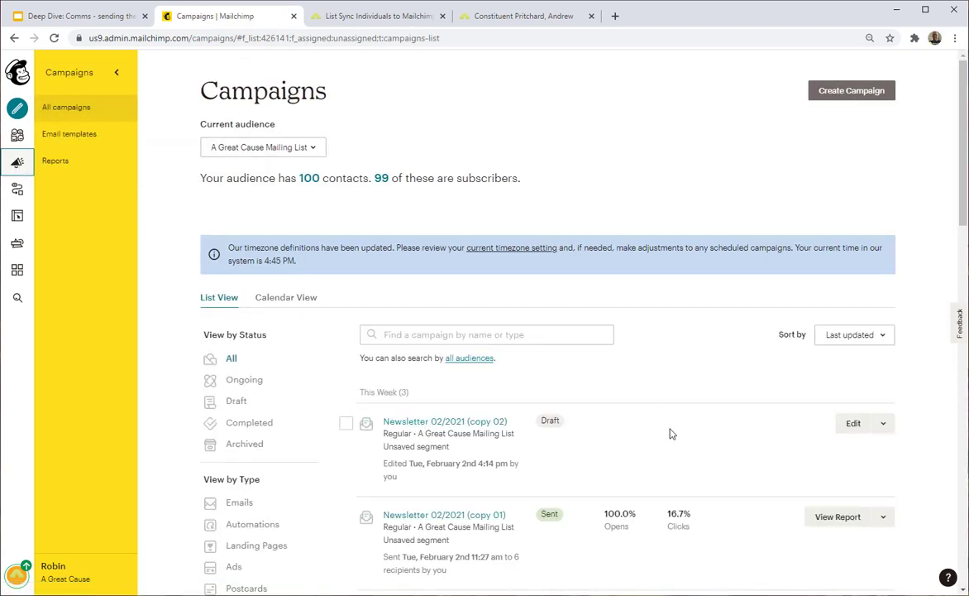
pyautogui.click(850, 429)
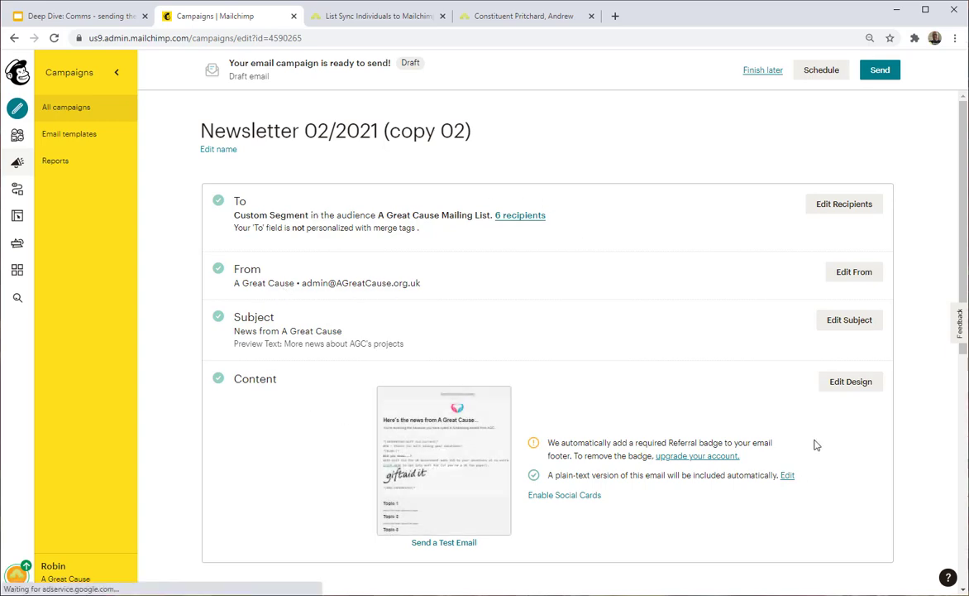
pyautogui.click(852, 382)
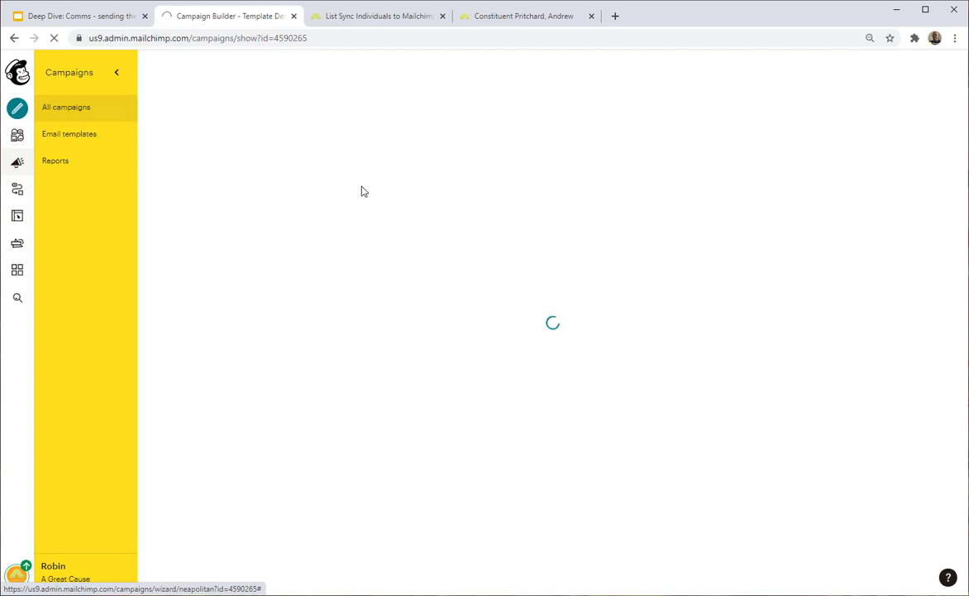
# Recheck the slide, open the newsletter's Gift Aid text block and highlight its thank-you line and its "Did you know...?" invitation.
pyautogui.click(76, 16)
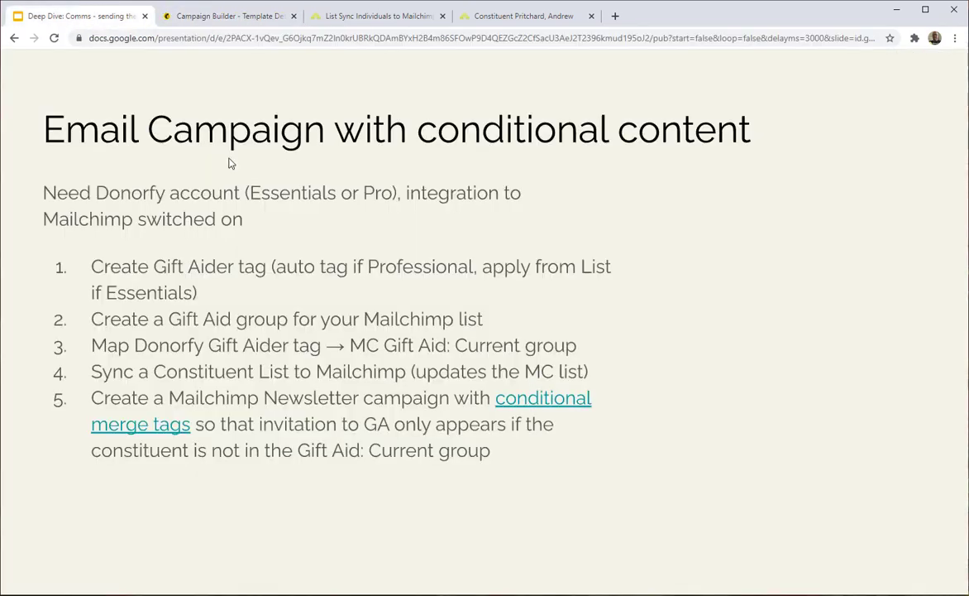
pyautogui.click(185, 18)
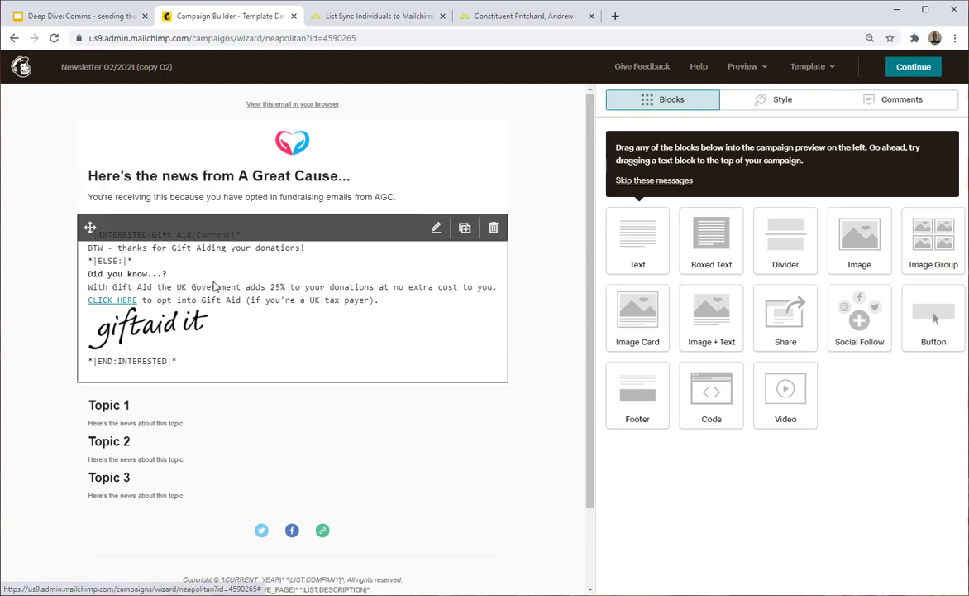
pyautogui.click(213, 286)
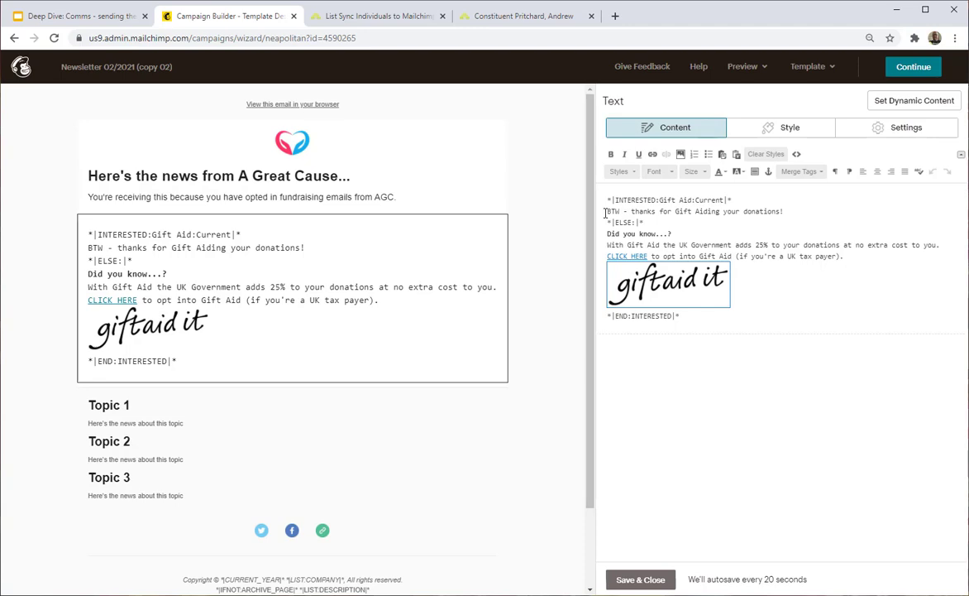
pyautogui.moveTo(606, 213); pyautogui.dragTo(794, 209)
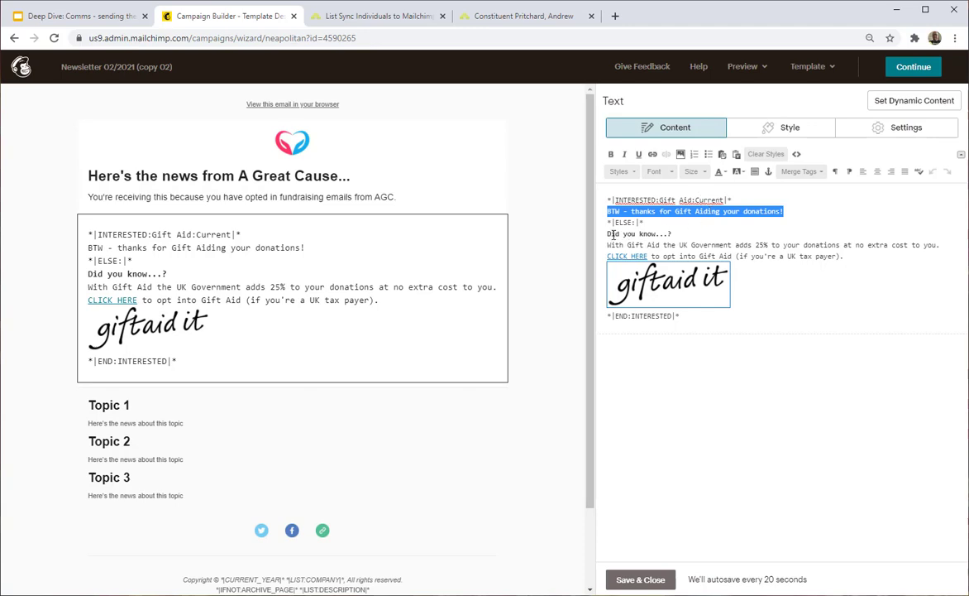
pyautogui.moveTo(606, 234); pyautogui.dragTo(834, 266)
pyautogui.click(835, 274)
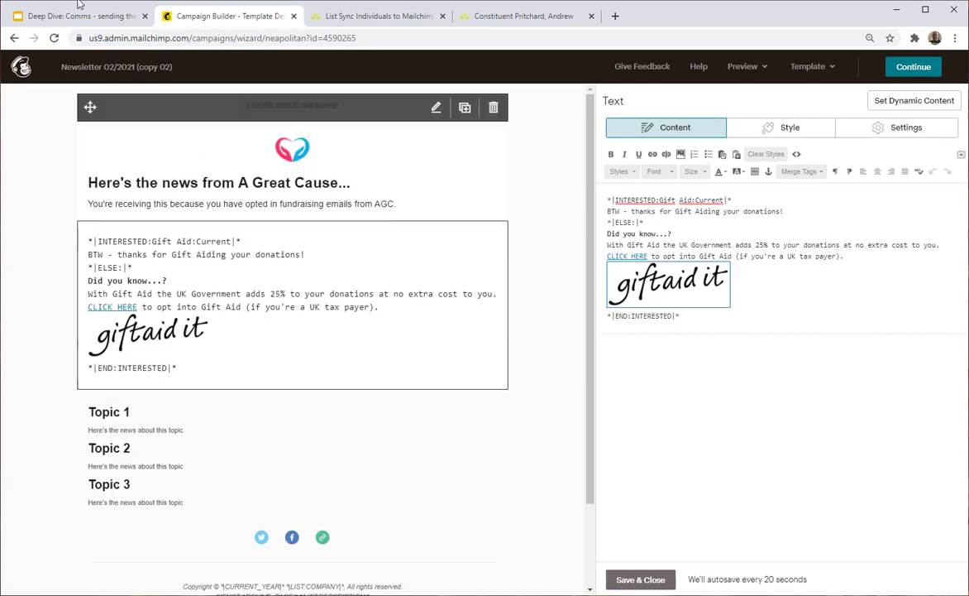
# Reveal the slide's sixth and seventh list items and switch back to the Sync Individuals to Mailchimp list in Donorfy.
pyautogui.click(59, 23)
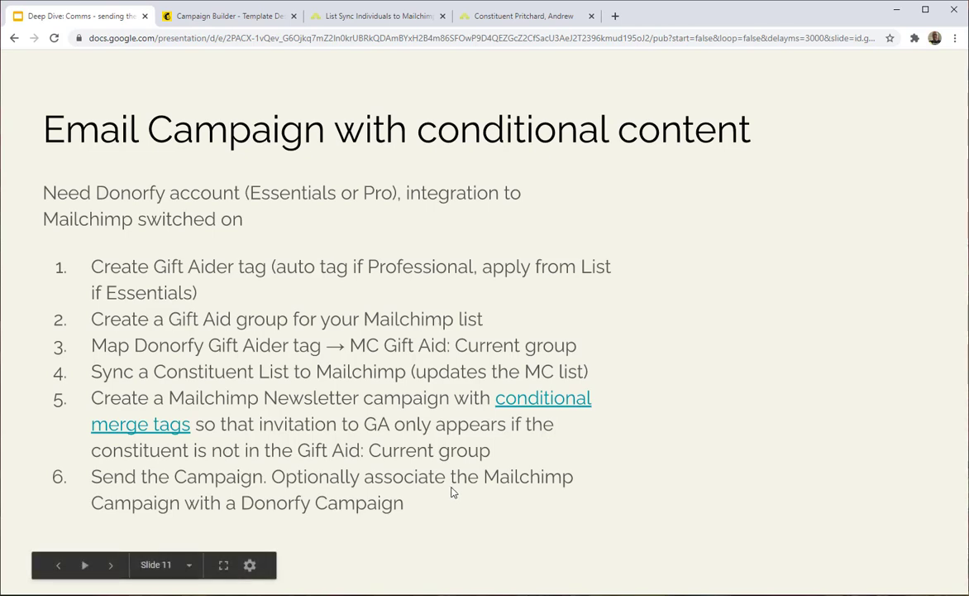
pyautogui.click(469, 317)
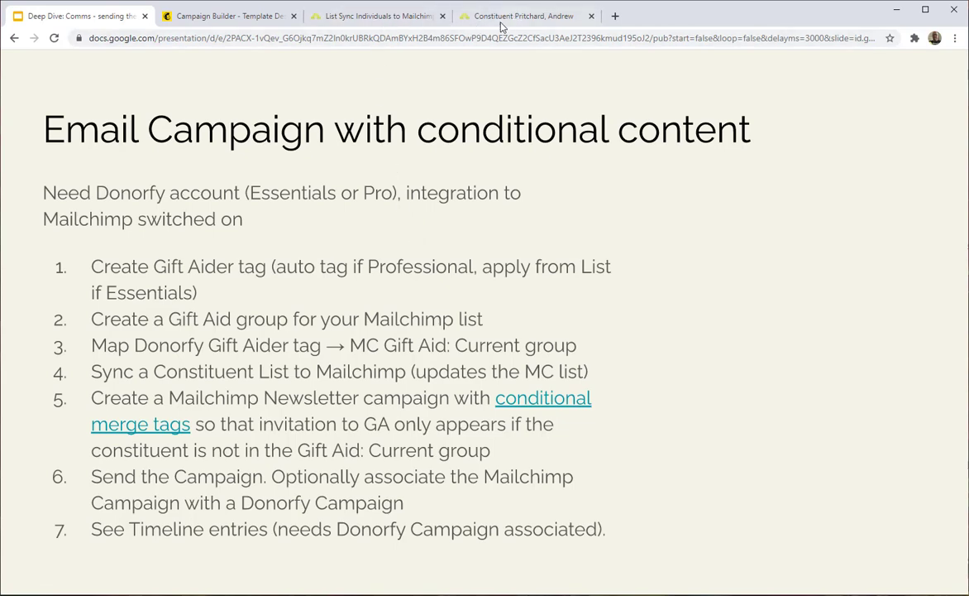
pyautogui.click(411, 18)
pyautogui.scroll(4, 82, 210)
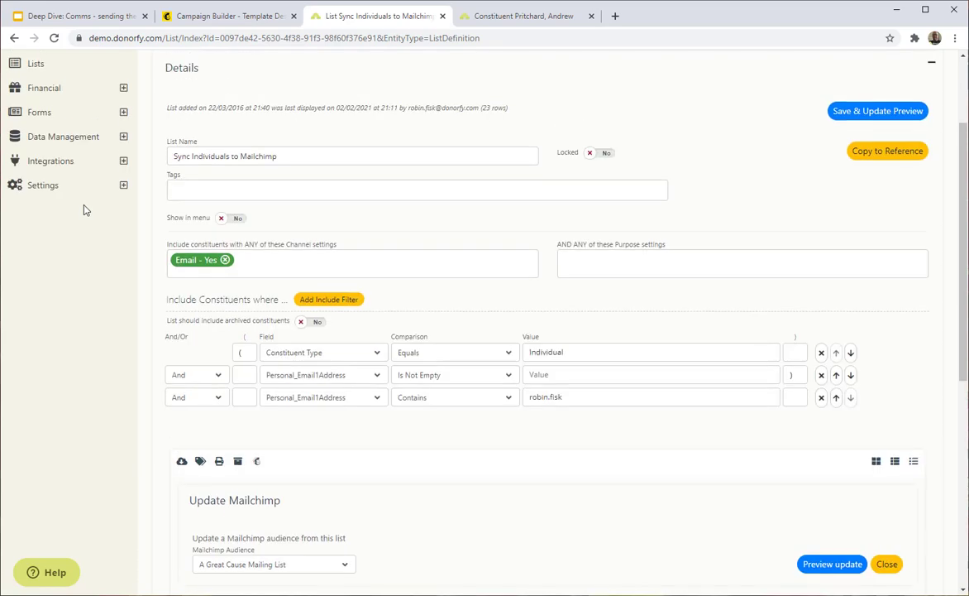
# Search the Donorfy campaigns for 2021 and open the Newsletter 02/2021 campaign.
pyautogui.scroll(2, 83, 210)
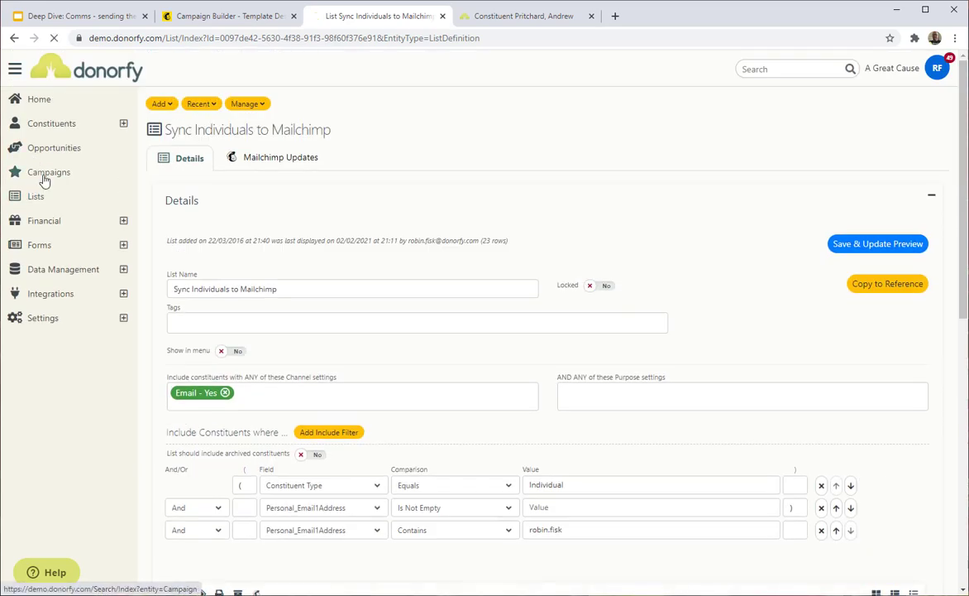
pyautogui.click(44, 178)
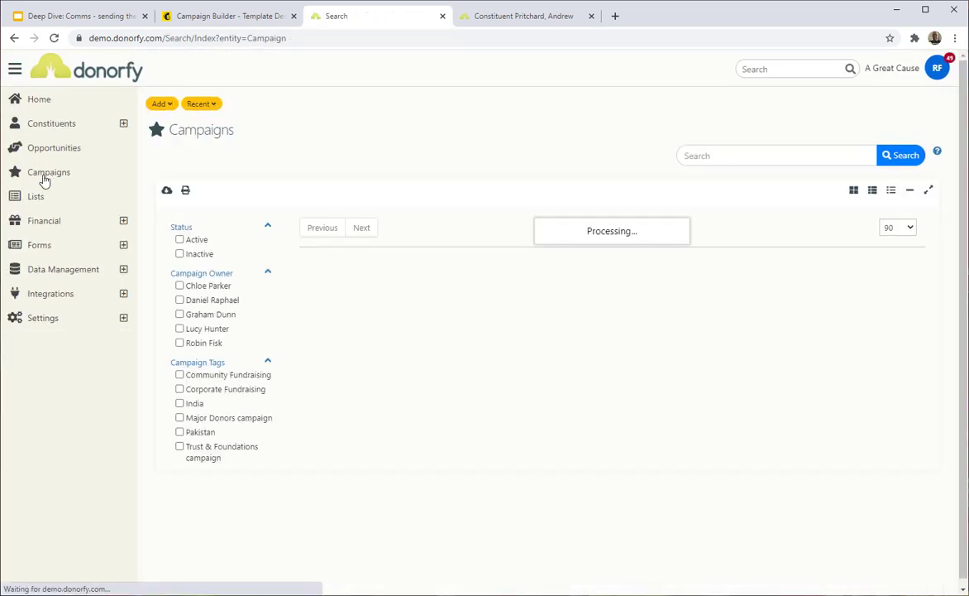
pyautogui.click(712, 152)
pyautogui.write('2021')
pyautogui.press('Return')
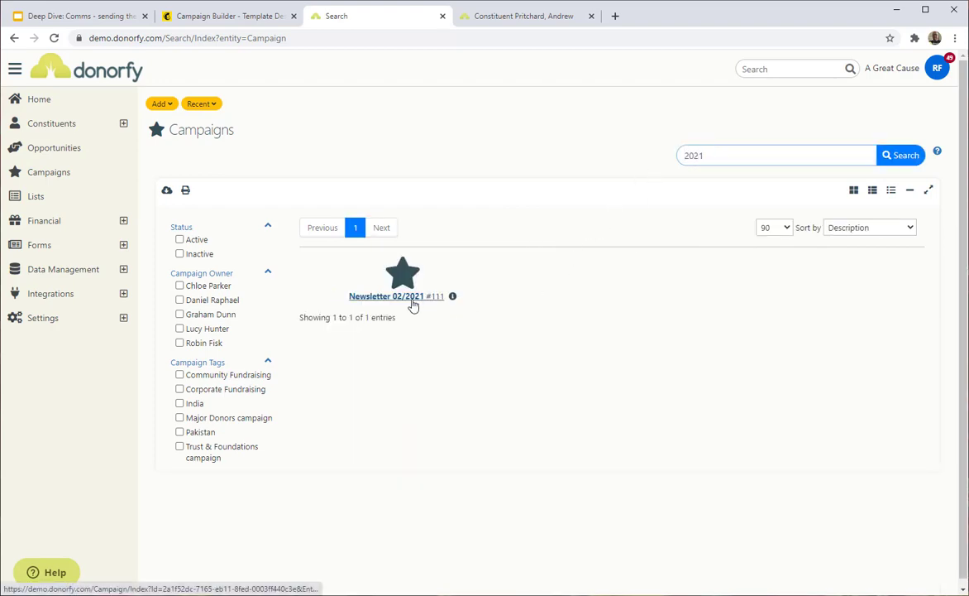
pyautogui.click(412, 296)
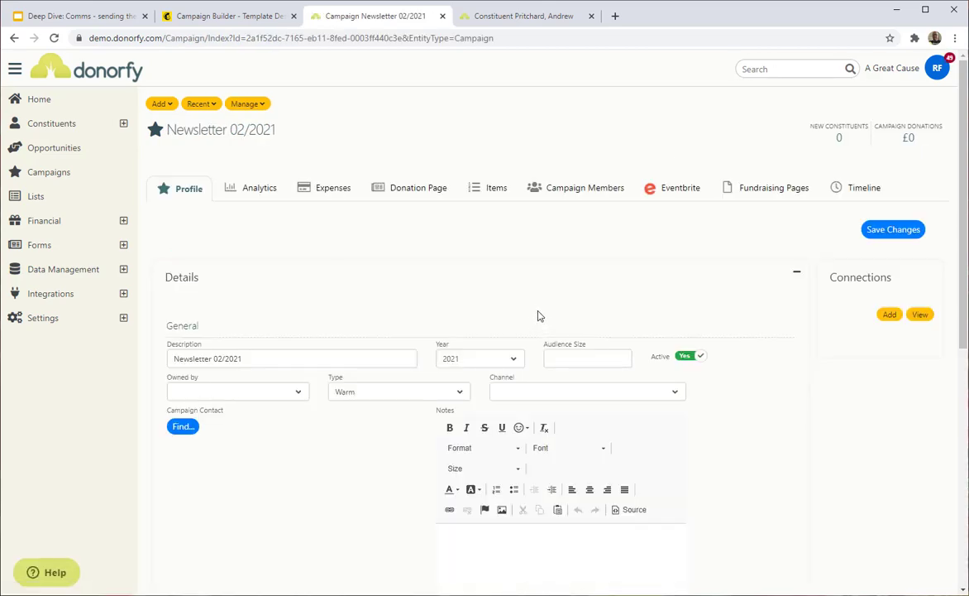
# Open the campaign's analytics, select Newsletter 02/2021 (copy 01) as its linked Mailchimp campaign and review the figures.
pyautogui.click(259, 190)
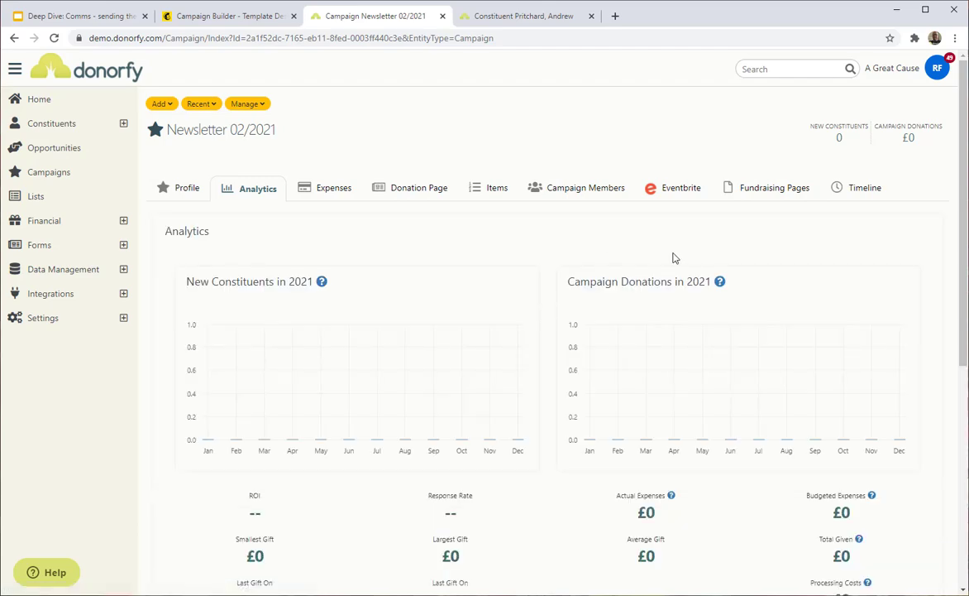
pyautogui.scroll(-5, 543, 257)
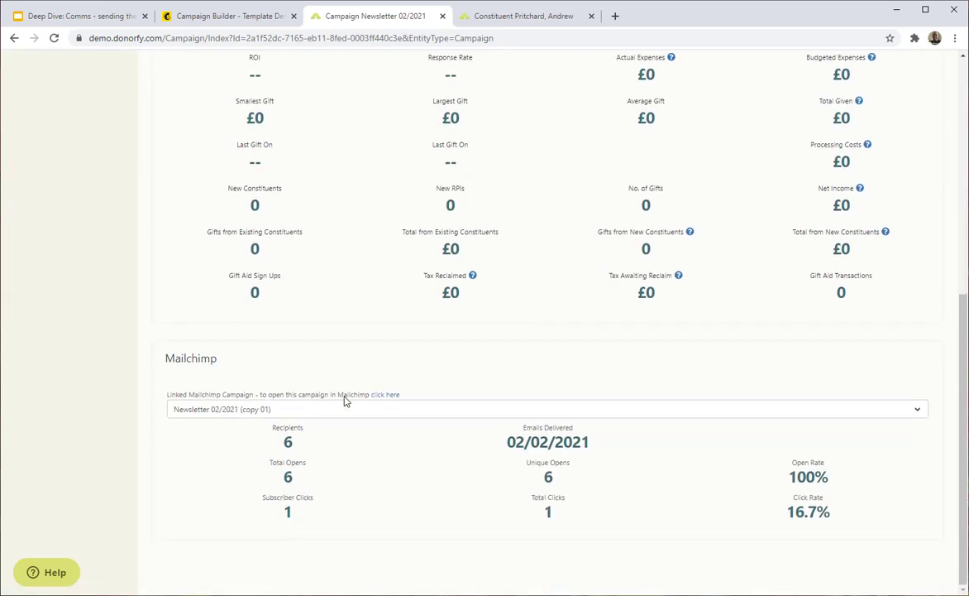
pyautogui.click(320, 411)
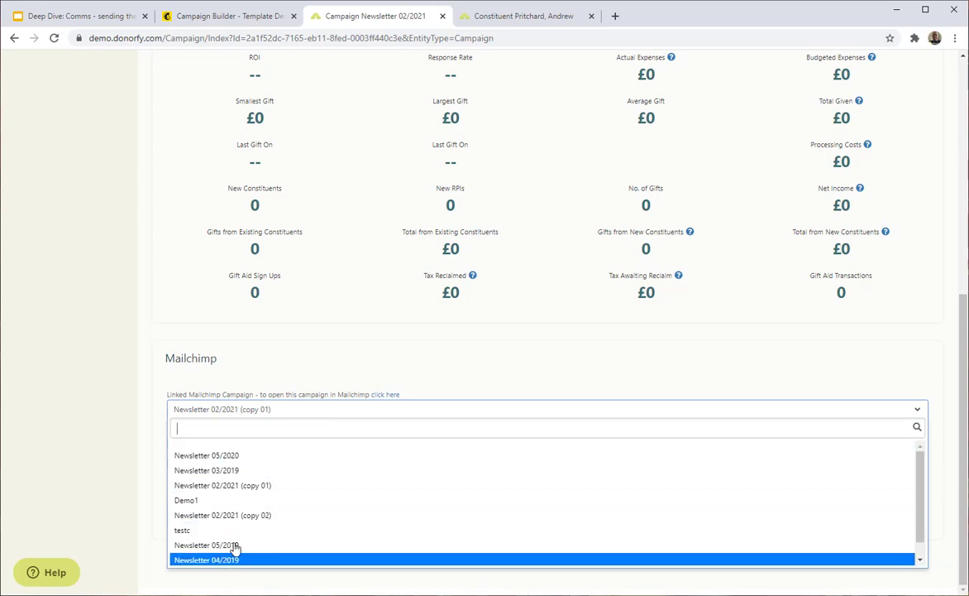
pyautogui.click(233, 486)
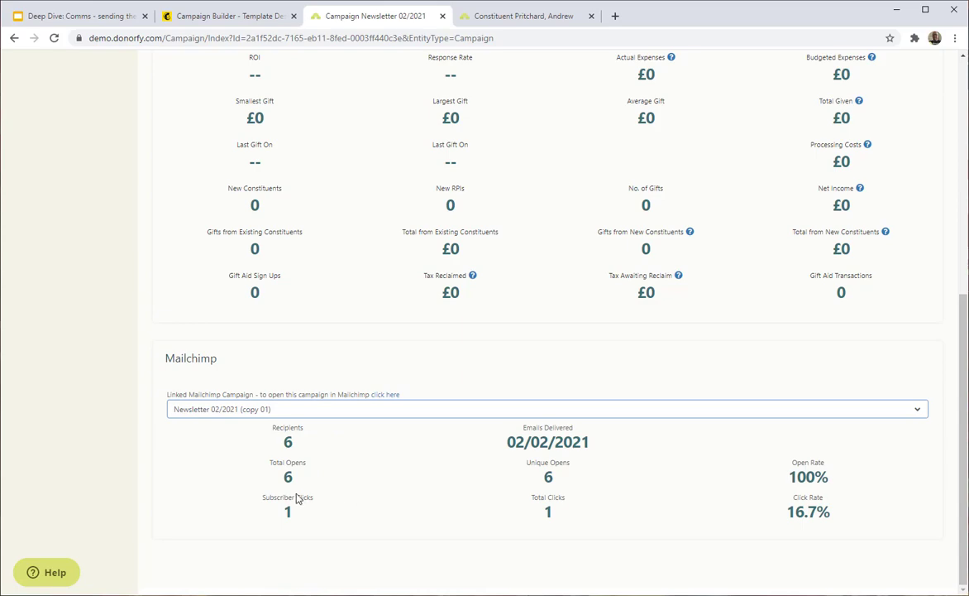
pyautogui.scroll(1, 139, 206)
pyautogui.scroll(7, 139, 206)
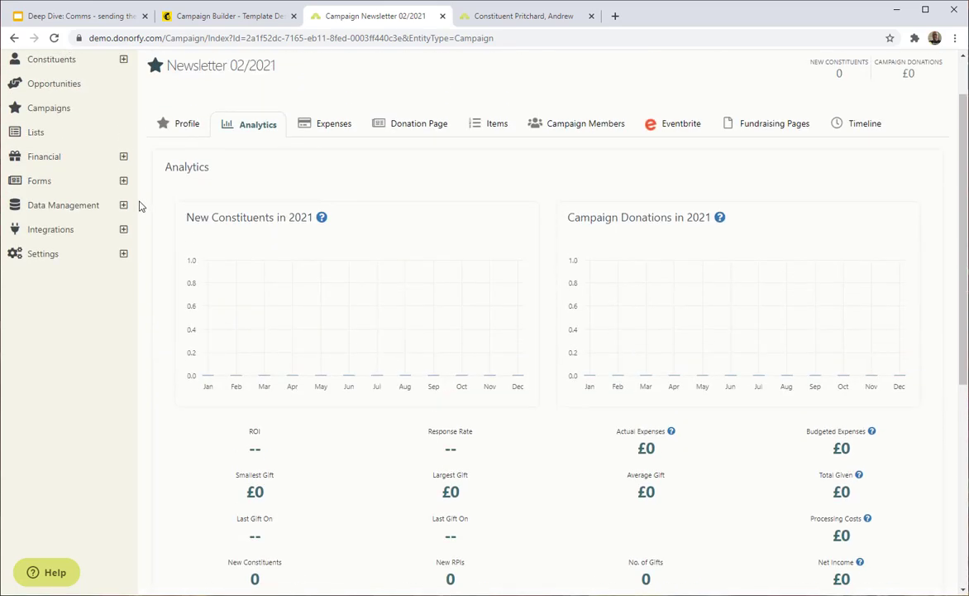
pyautogui.scroll(-1, 260, 92)
pyautogui.scroll(-4, 165, 356)
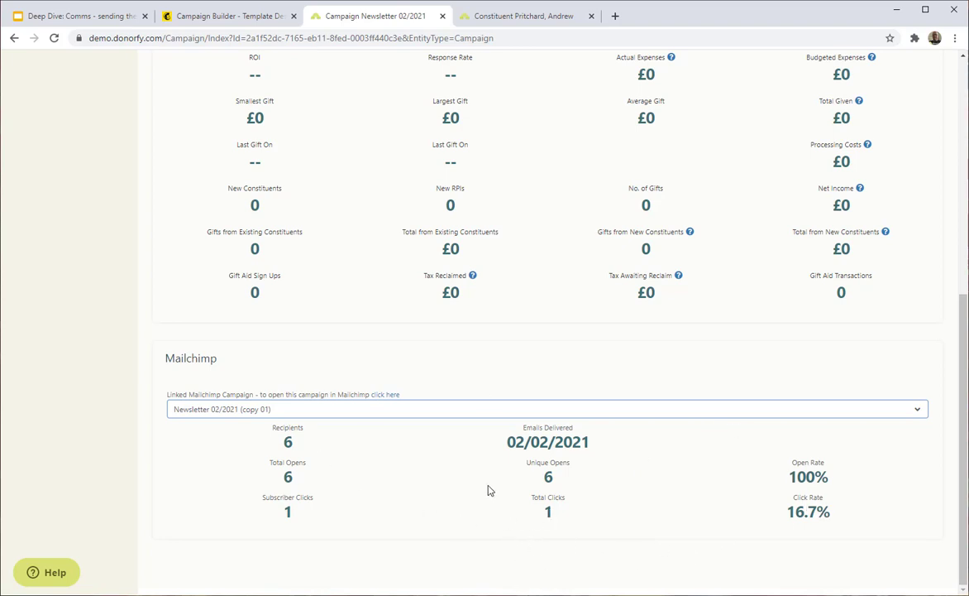
# Switch to the constituent record, open its timeline and highlight the links-clicked figure in the Newsletter 02/2021 (copy 01) Mailchimp entry.
pyautogui.click(514, 18)
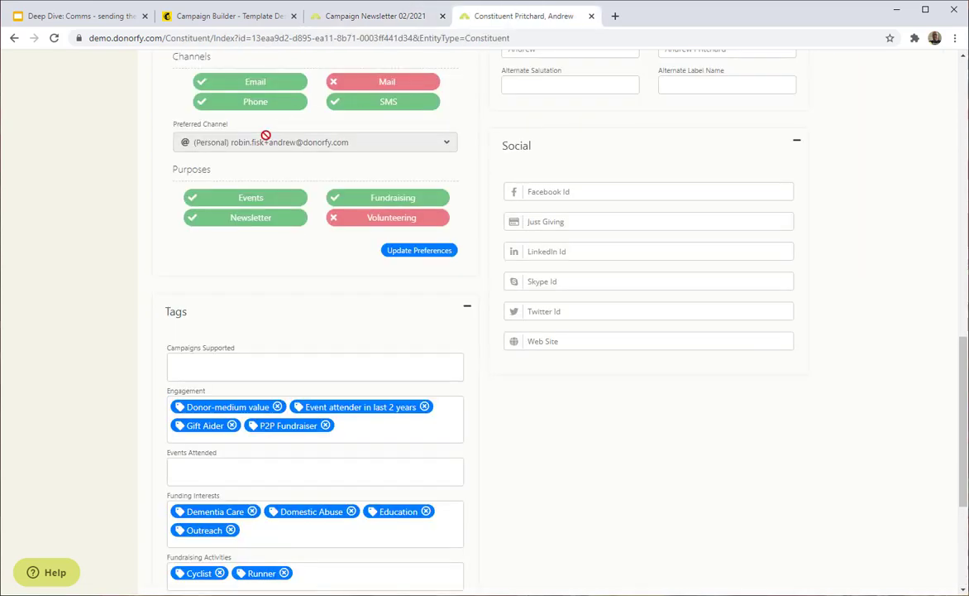
pyautogui.scroll(10, 160, 164)
pyautogui.click(240, 128)
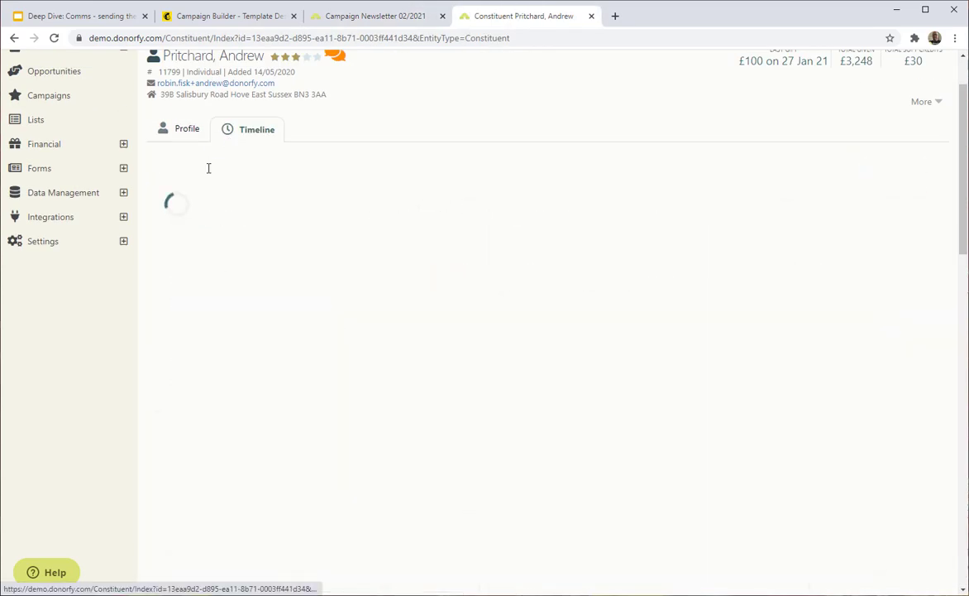
pyautogui.scroll(-8, 218, 391)
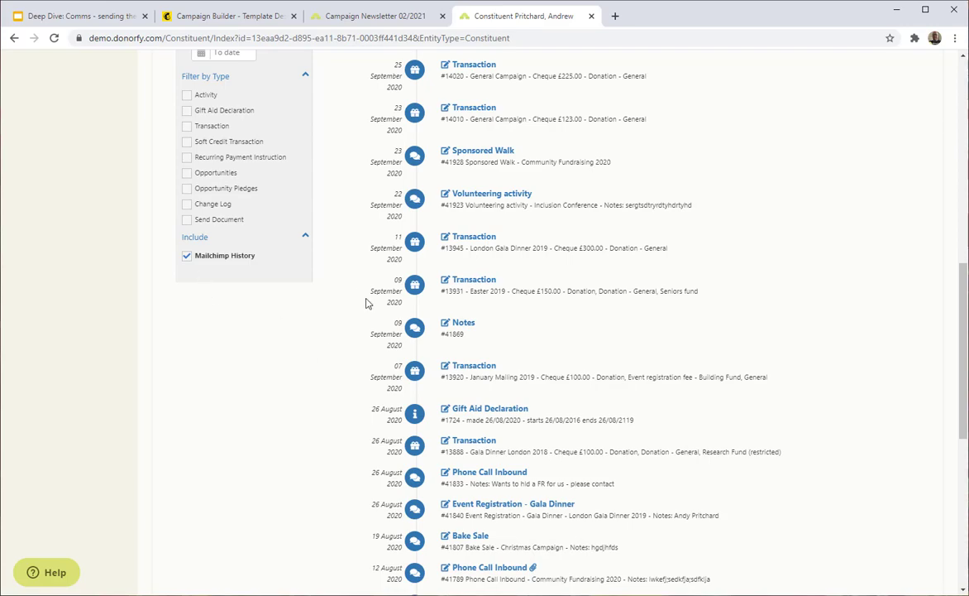
pyautogui.scroll(5, 358, 303)
pyautogui.scroll(3, 358, 303)
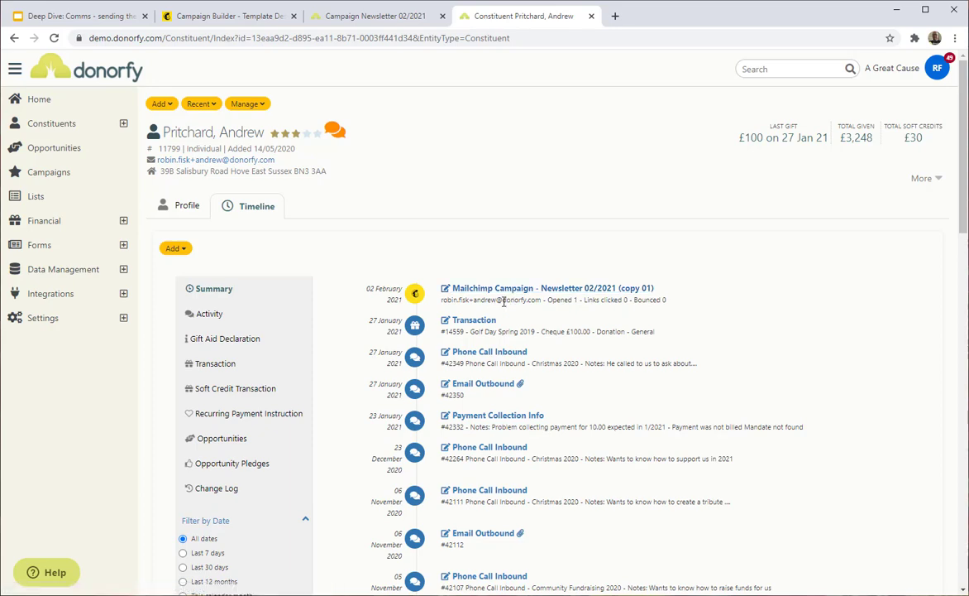
pyautogui.moveTo(586, 302); pyautogui.dragTo(640, 304)
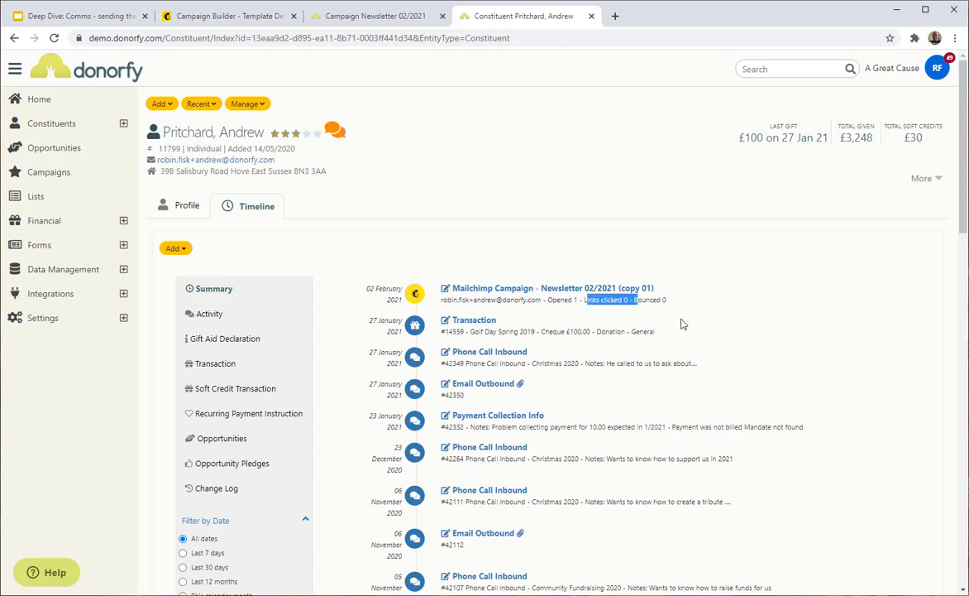
pyautogui.click(674, 304)
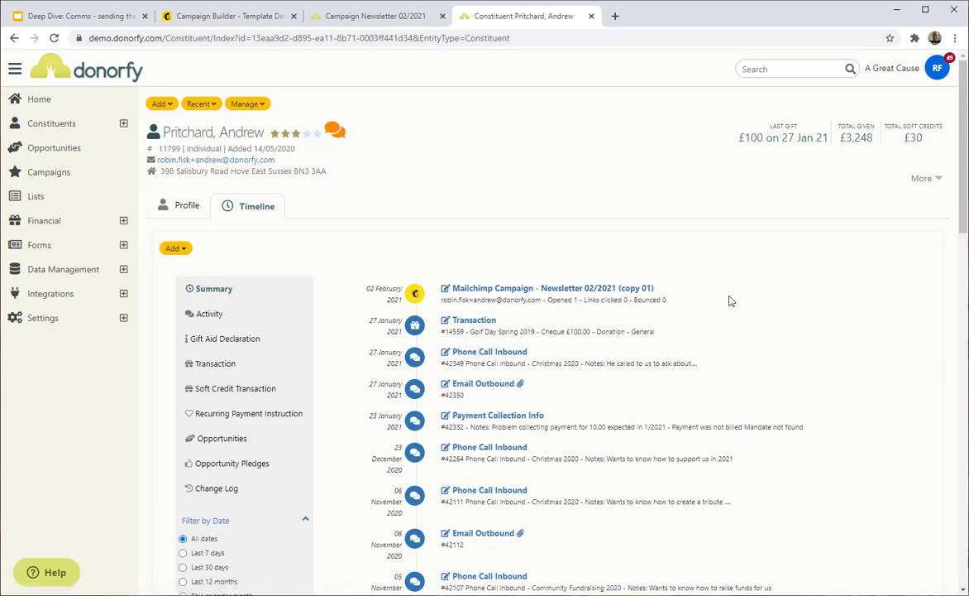
# Return to the presentation, reveal the newsletter, email, Gift Aid form and timeline images, and advance to the form donation acknowledgement slide.
pyautogui.click(87, 15)
pyautogui.click(610, 319)
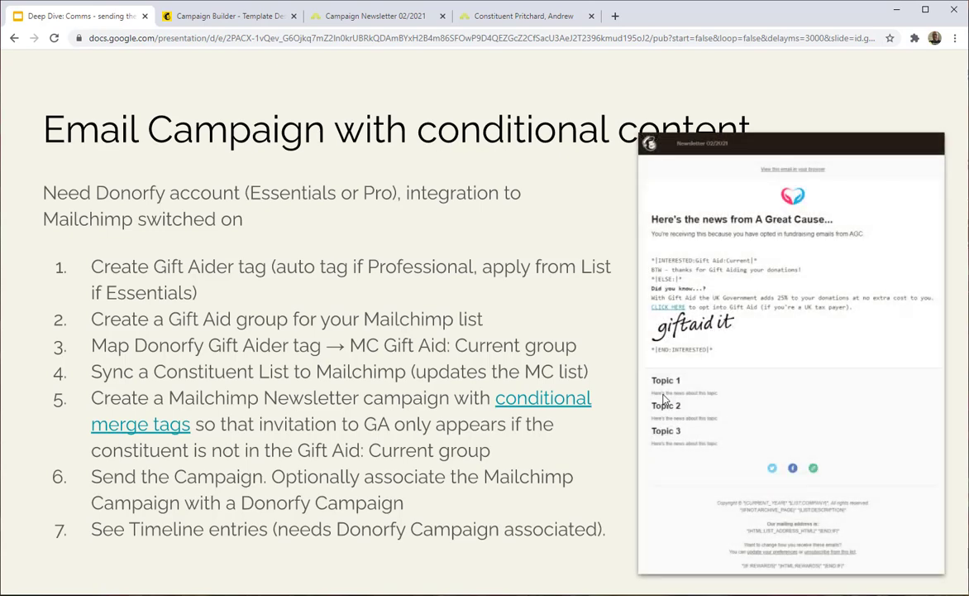
pyautogui.click(740, 404)
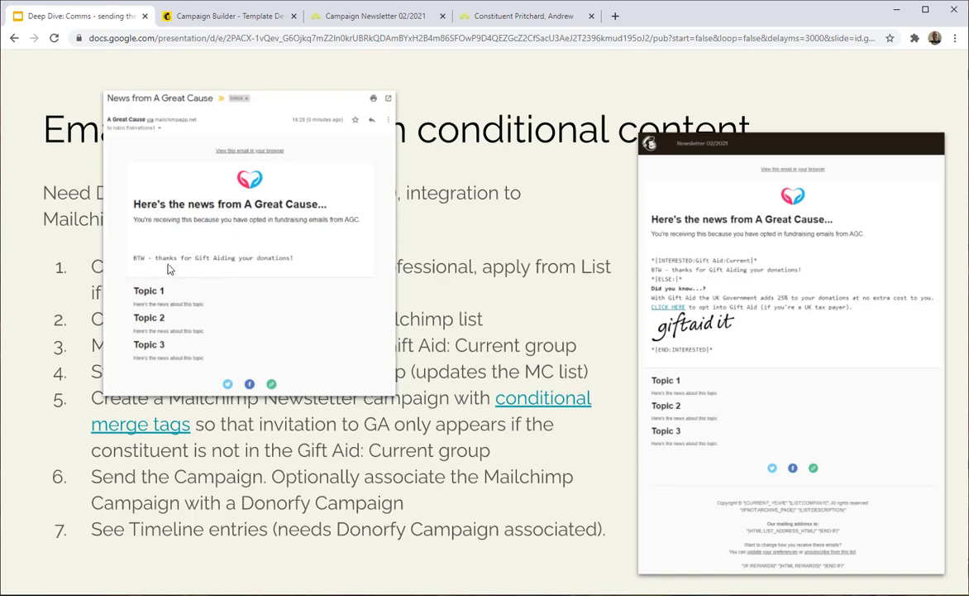
pyautogui.click(311, 317)
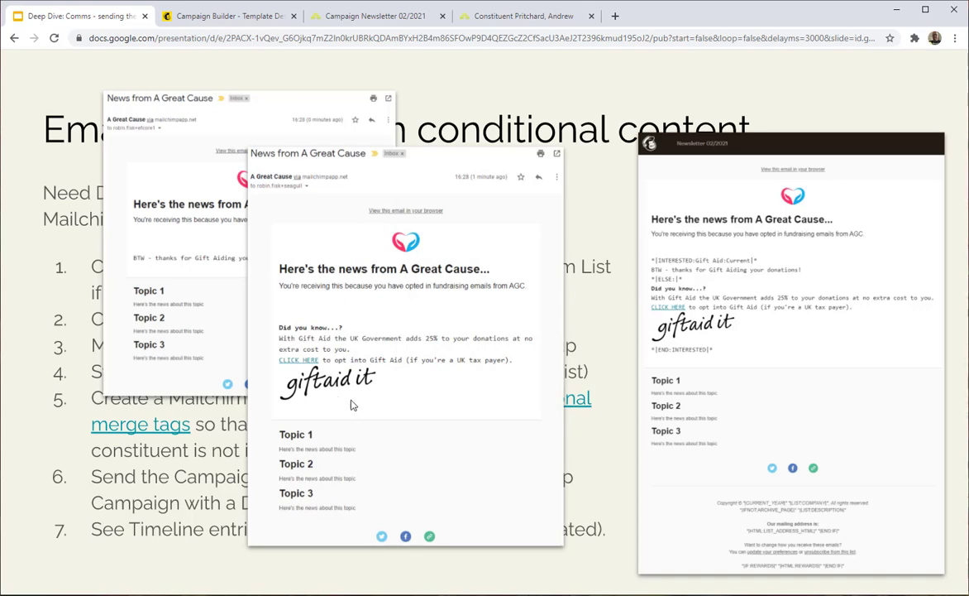
pyautogui.click(302, 364)
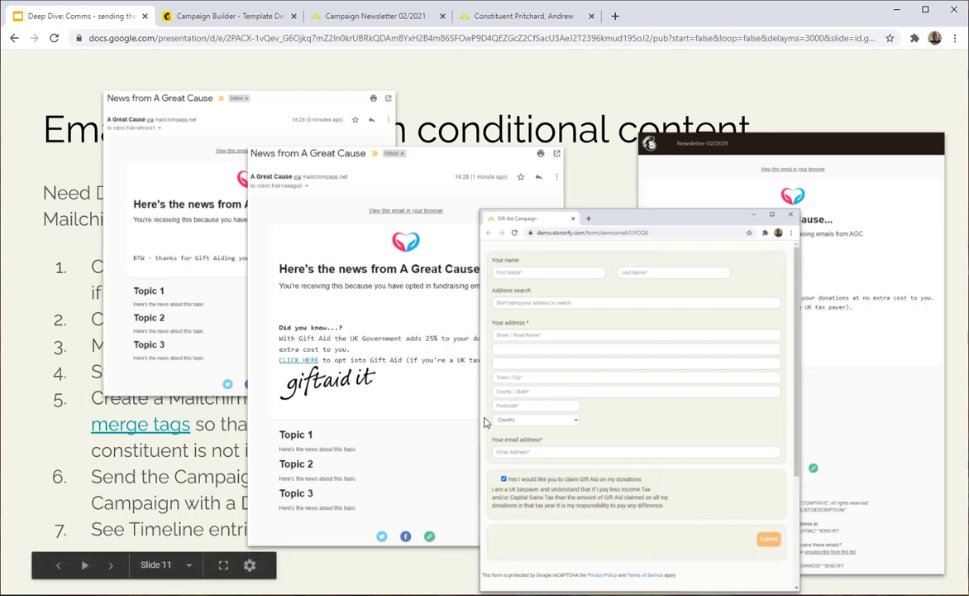
pyautogui.click(695, 413)
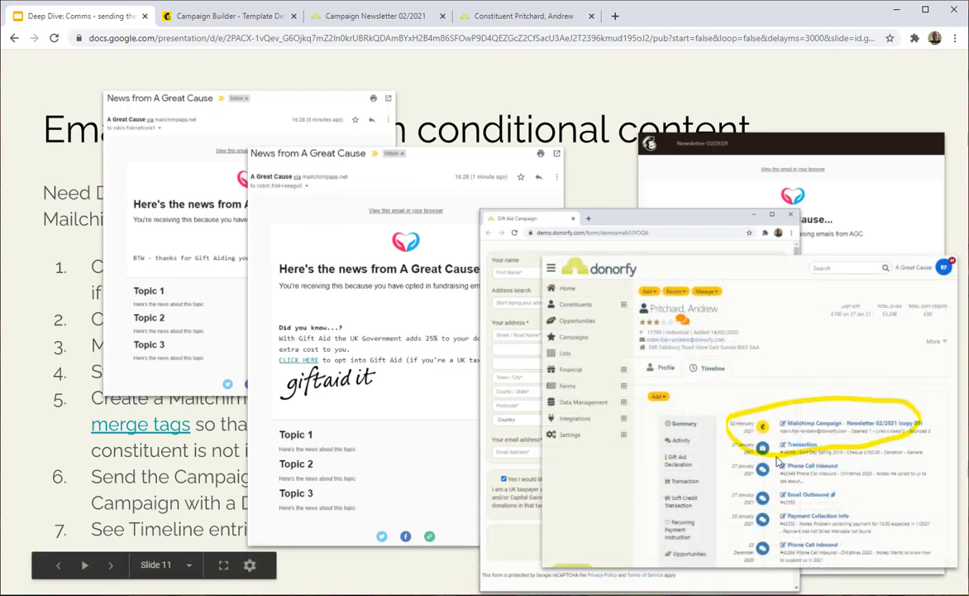
pyautogui.click(754, 473)
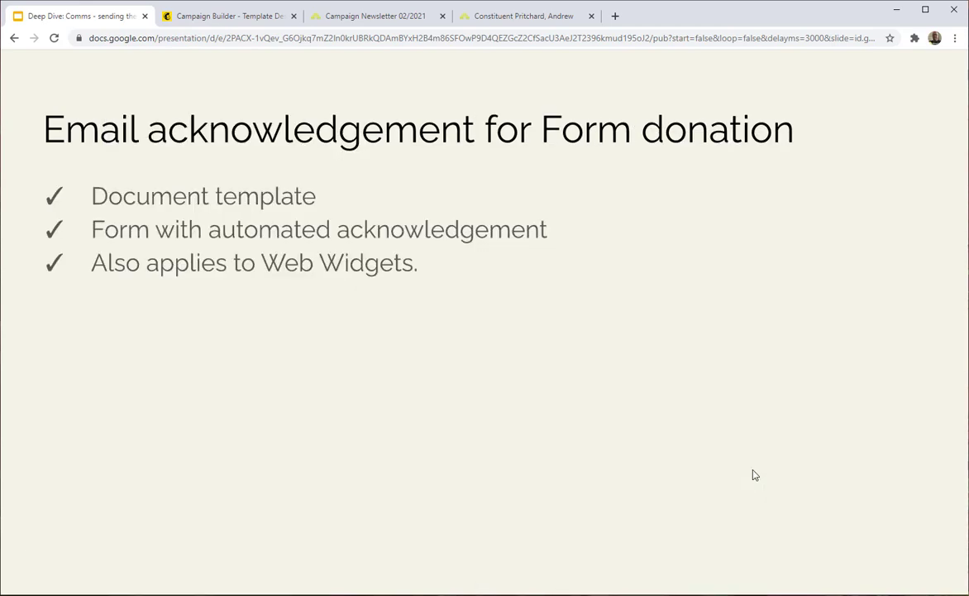
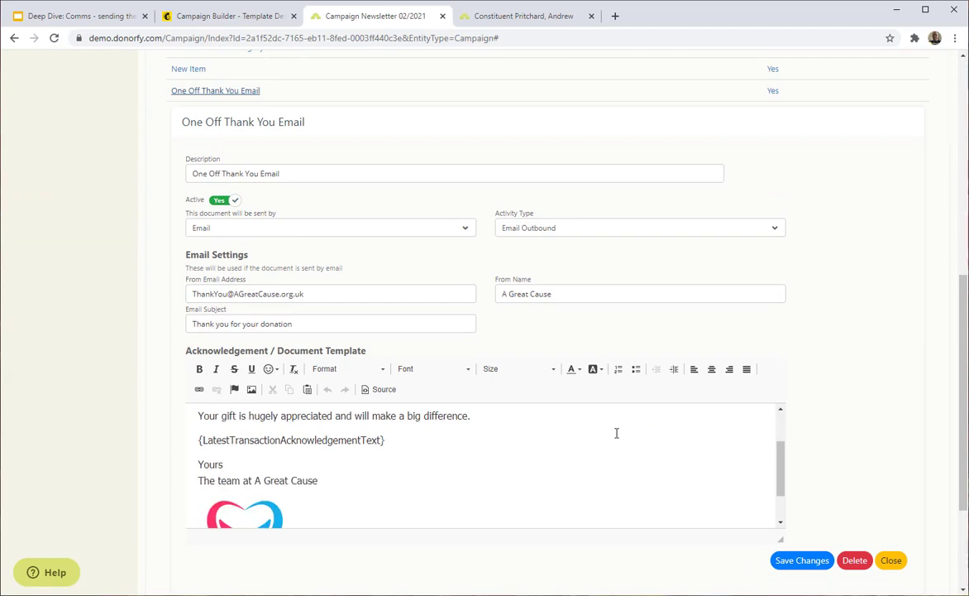
# Review the One Off Thank You Email template, show its HTML source and return to the formatted view.
pyautogui.scroll(3, 615, 445)
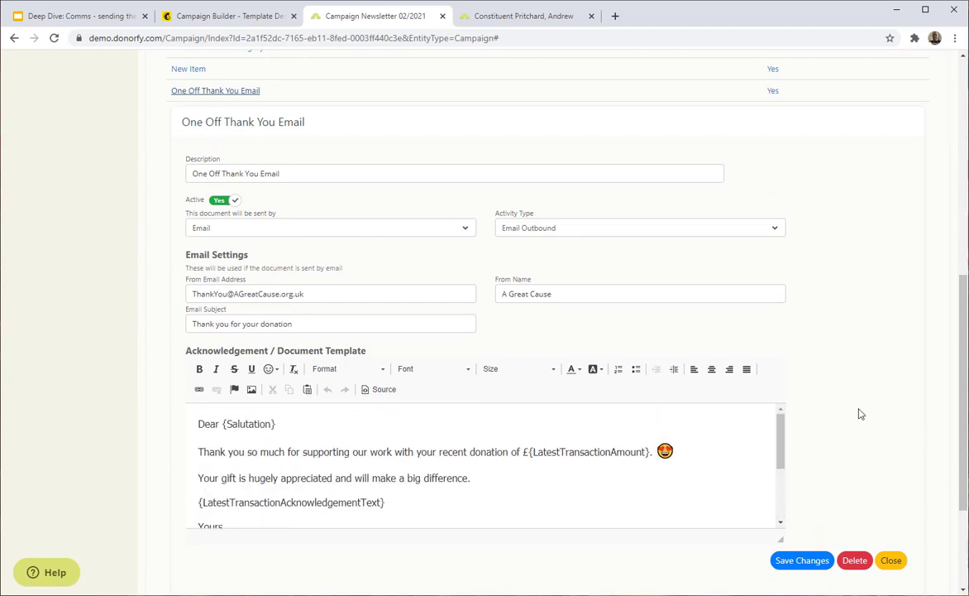
pyautogui.scroll(-2, 858, 409)
pyautogui.scroll(1, 857, 407)
pyautogui.scroll(1, 848, 396)
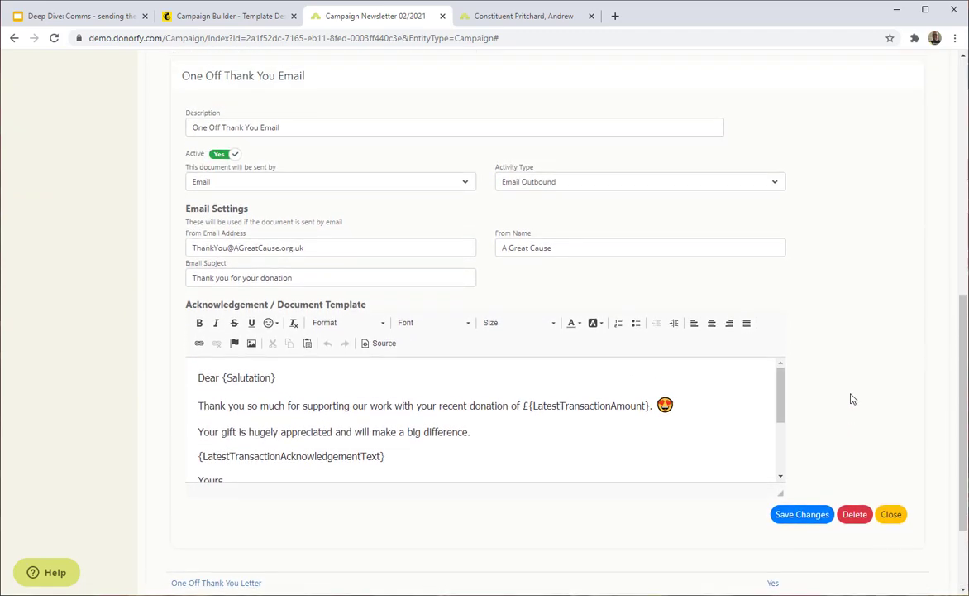
pyautogui.click(376, 343)
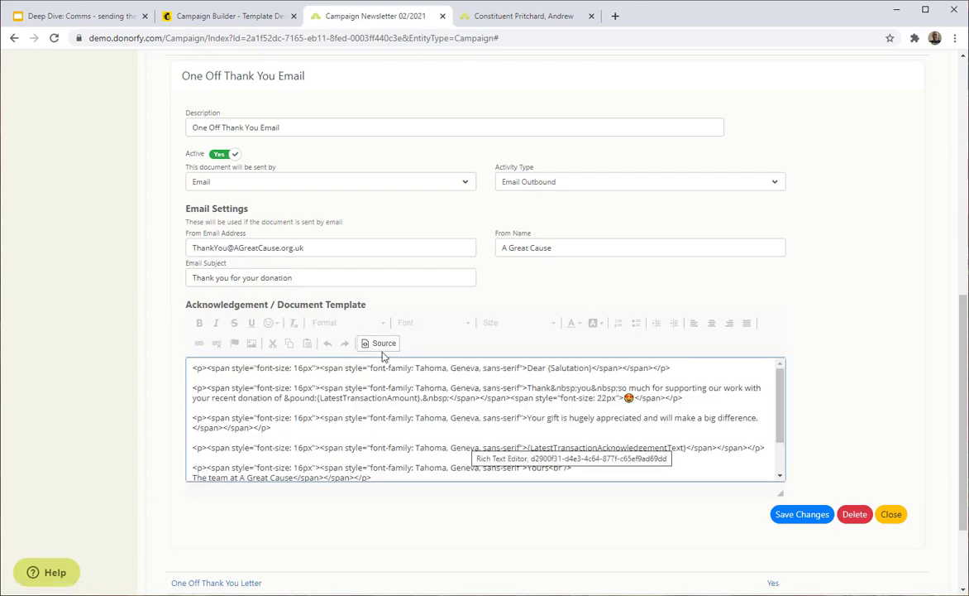
pyautogui.click(378, 345)
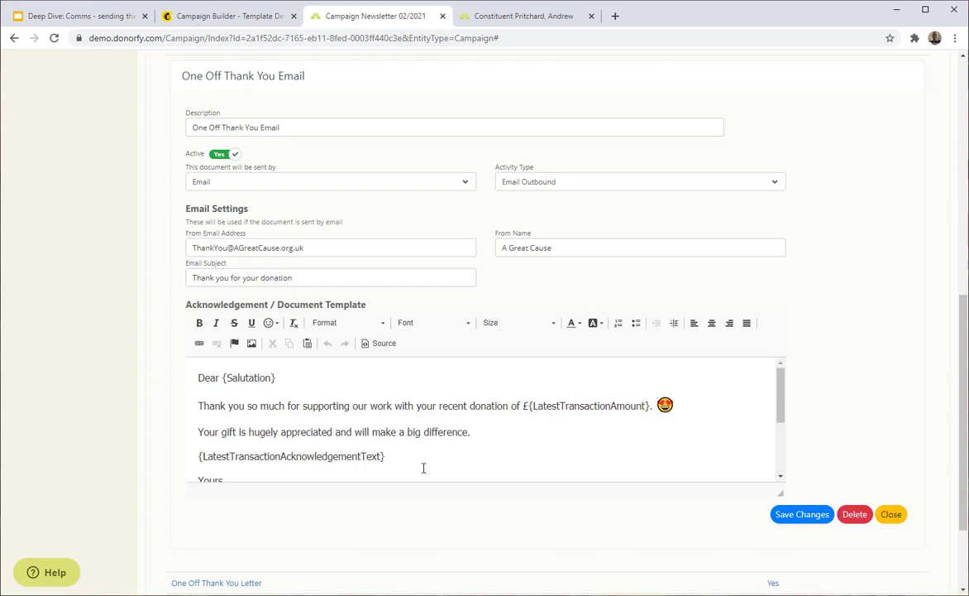
# Highlight the {Salutation} and {LatestTransactionAmount} merge fields in the thank-you template and read through its text down to the logo.
pyautogui.scroll(1, 368, 426)
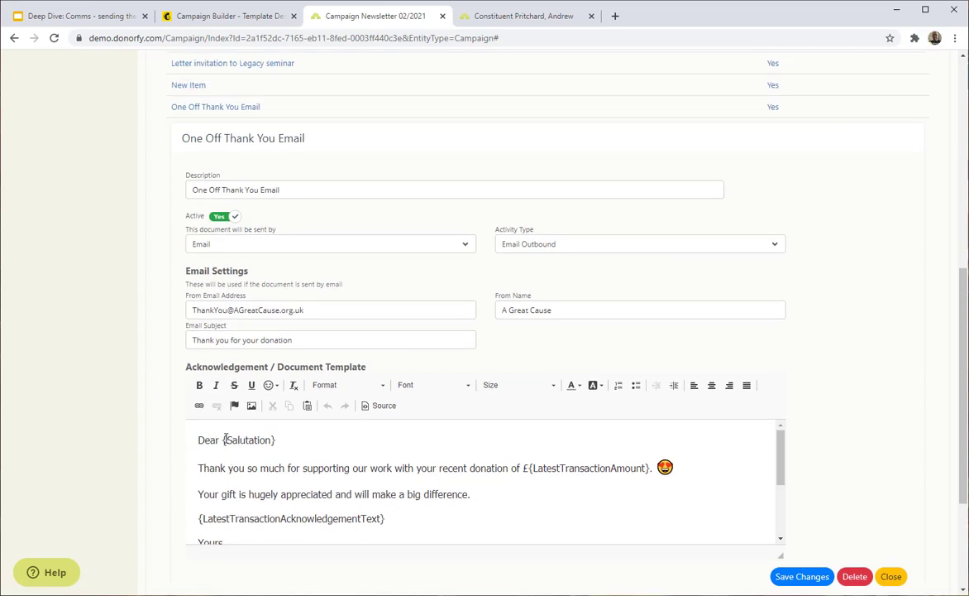
pyautogui.moveTo(223, 441); pyautogui.dragTo(312, 447)
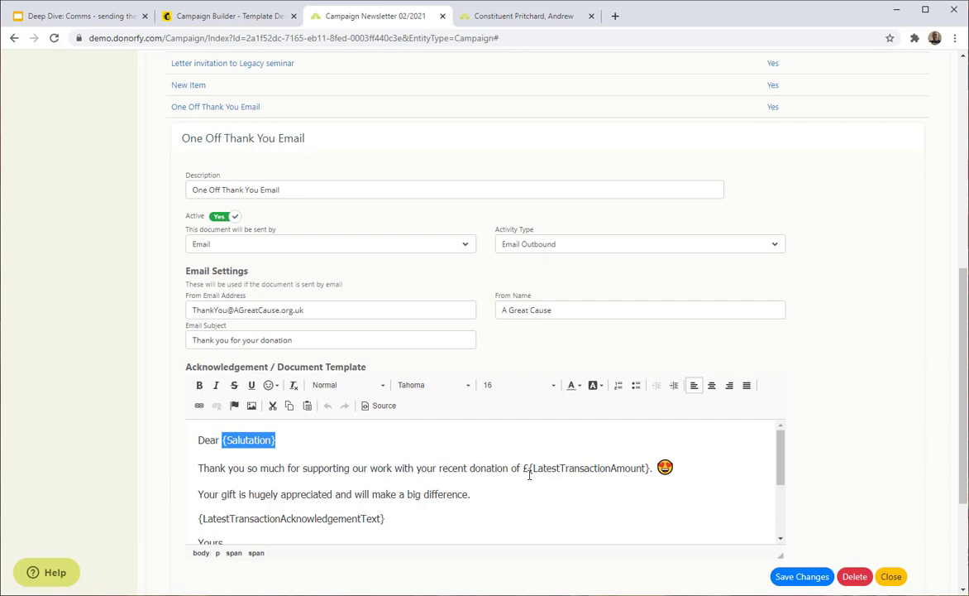
pyautogui.moveTo(529, 470); pyautogui.dragTo(652, 476)
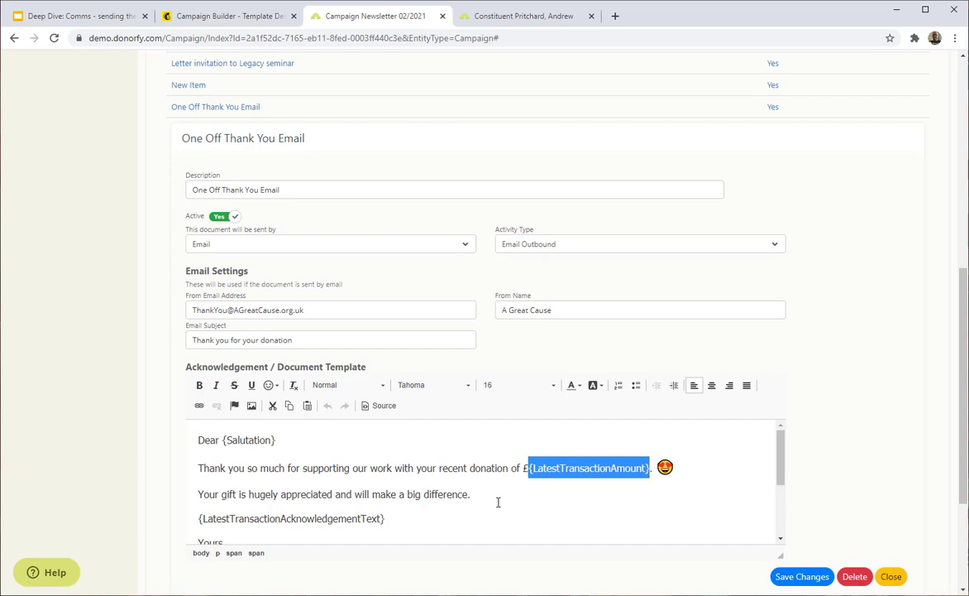
pyautogui.click(222, 441)
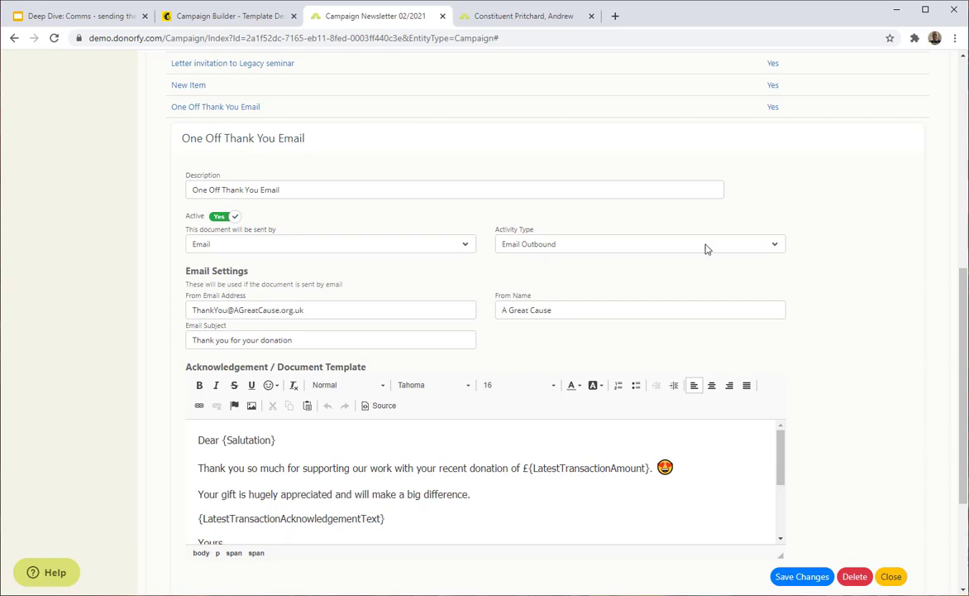
pyautogui.scroll(-3, 569, 498)
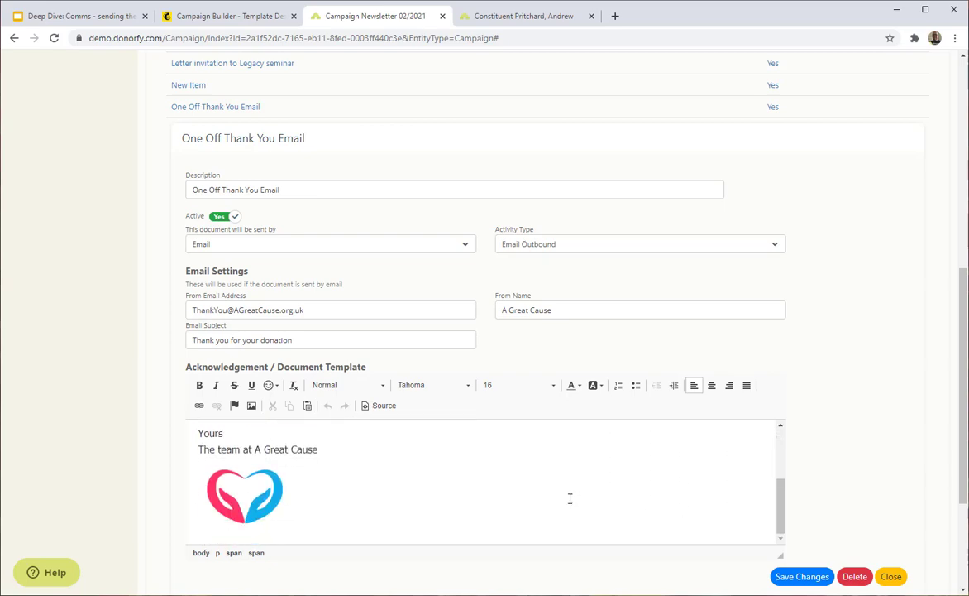
pyautogui.scroll(3, 569, 498)
pyautogui.scroll(-3, 561, 499)
pyautogui.scroll(3, 380, 516)
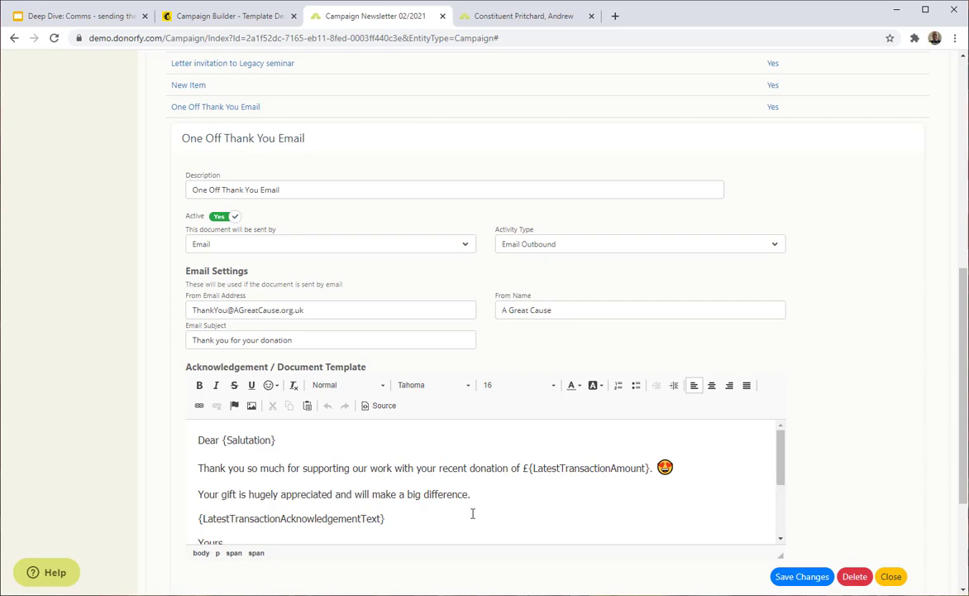
# Go to form management, include General Campaign forms in the campaign filter and open the General Donation form for editing.
pyautogui.scroll(6, 157, 282)
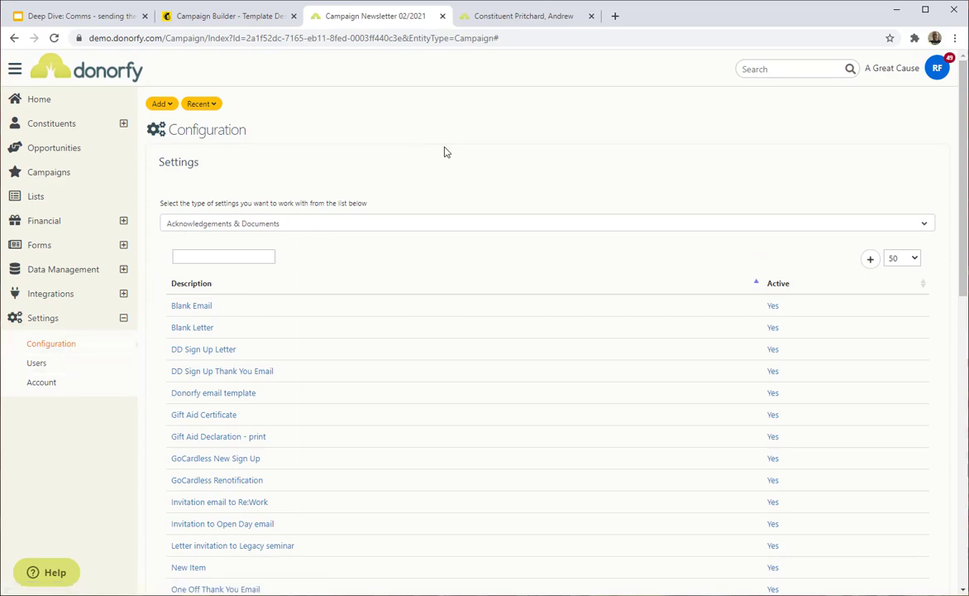
pyautogui.click(37, 253)
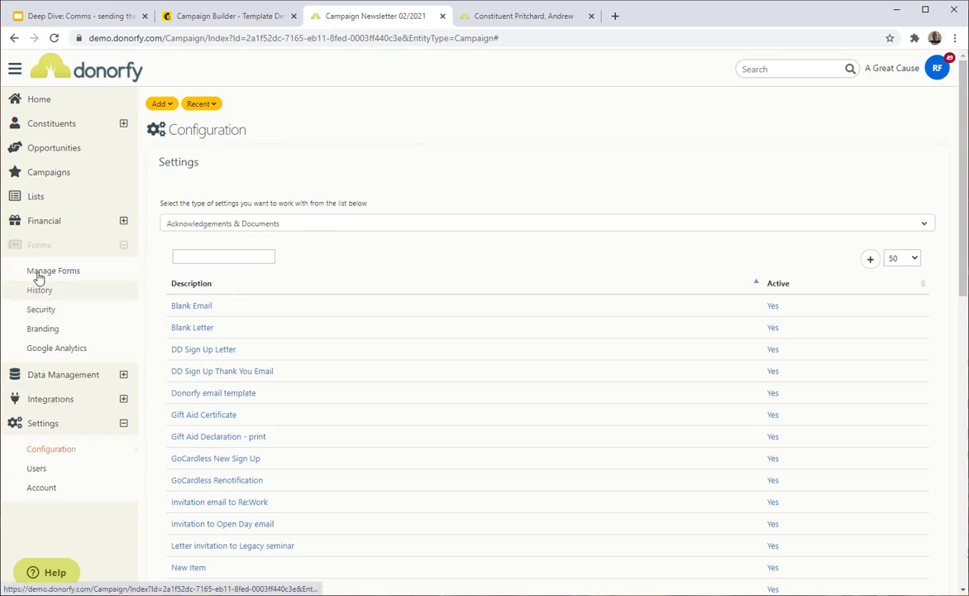
pyautogui.click(38, 275)
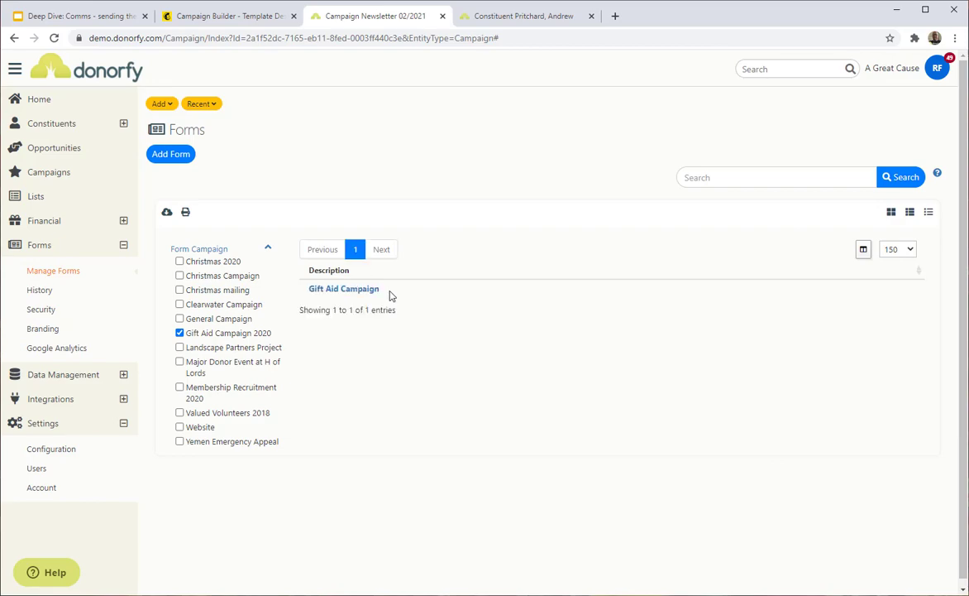
pyautogui.click(335, 290)
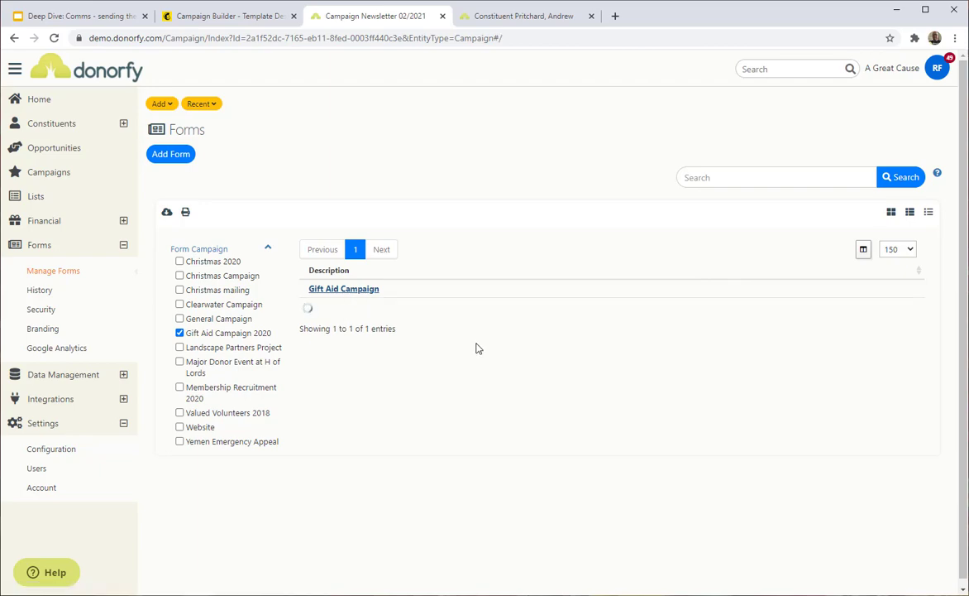
pyautogui.click(180, 318)
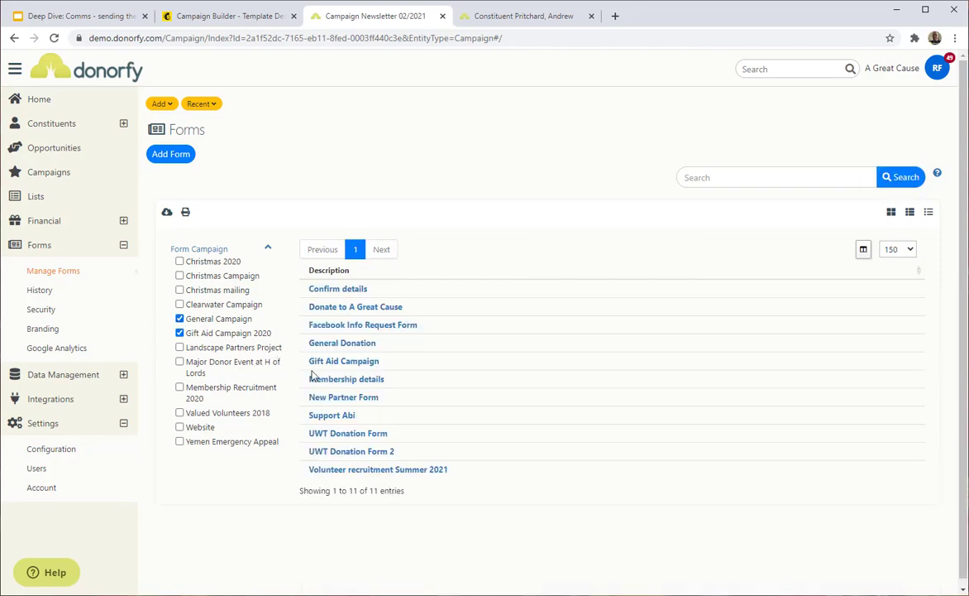
pyautogui.click(335, 343)
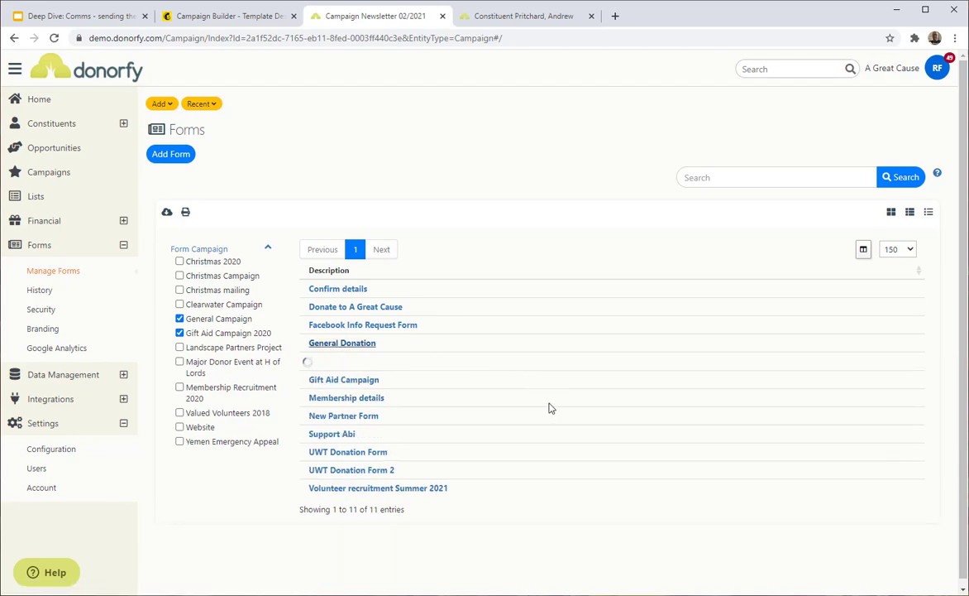
# Open the General Donation form's designer, expand the Donation element and review its display settings for one-off and monthly gifts.
pyautogui.scroll(-2, 530, 397)
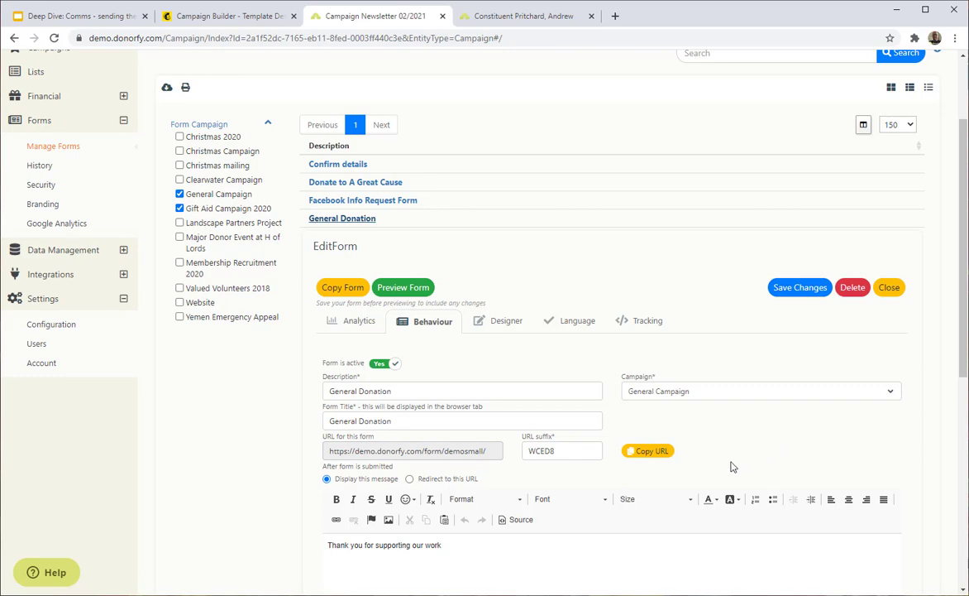
pyautogui.click(505, 323)
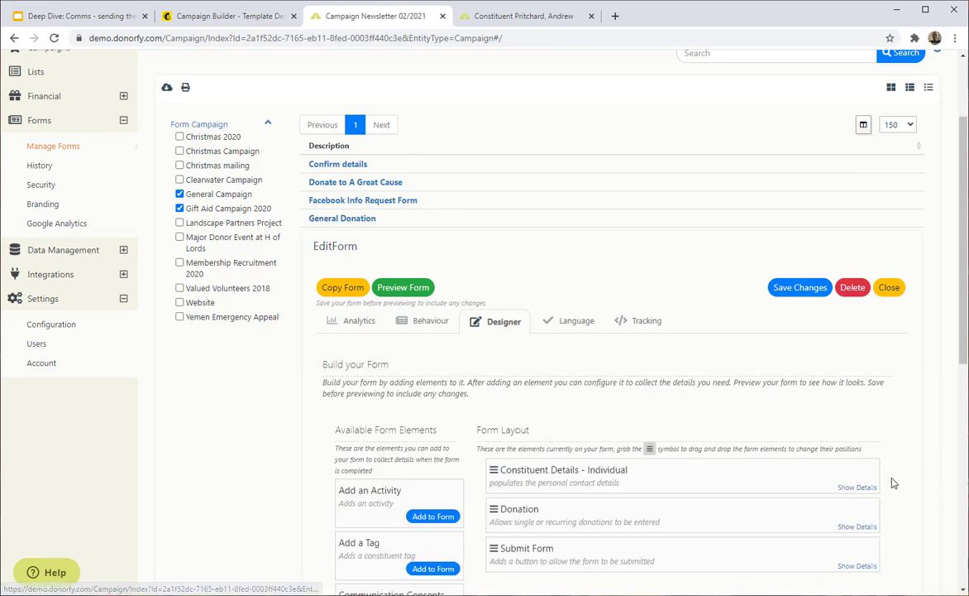
pyautogui.scroll(-2, 908, 468)
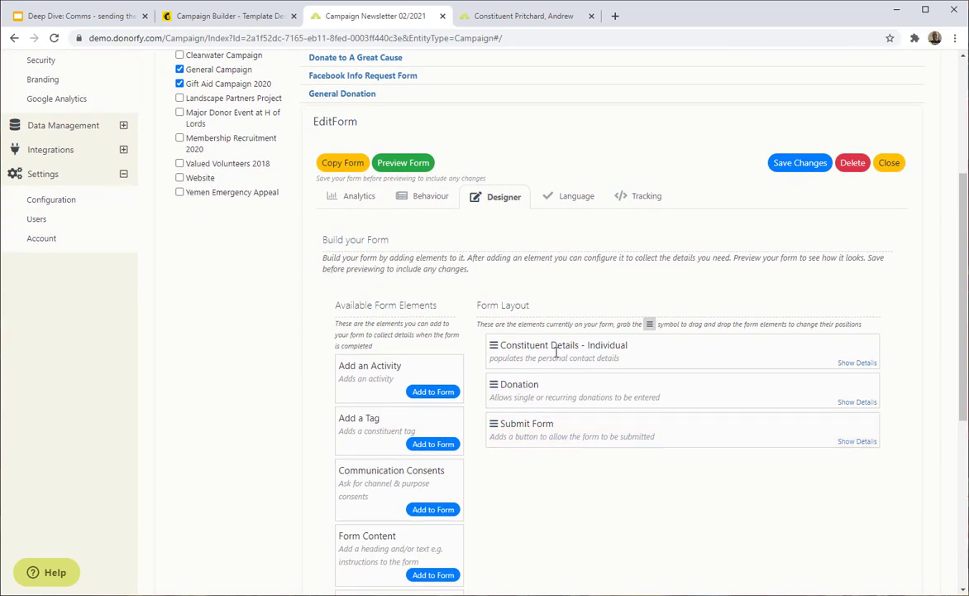
pyautogui.click(847, 405)
pyautogui.scroll(-3, 918, 423)
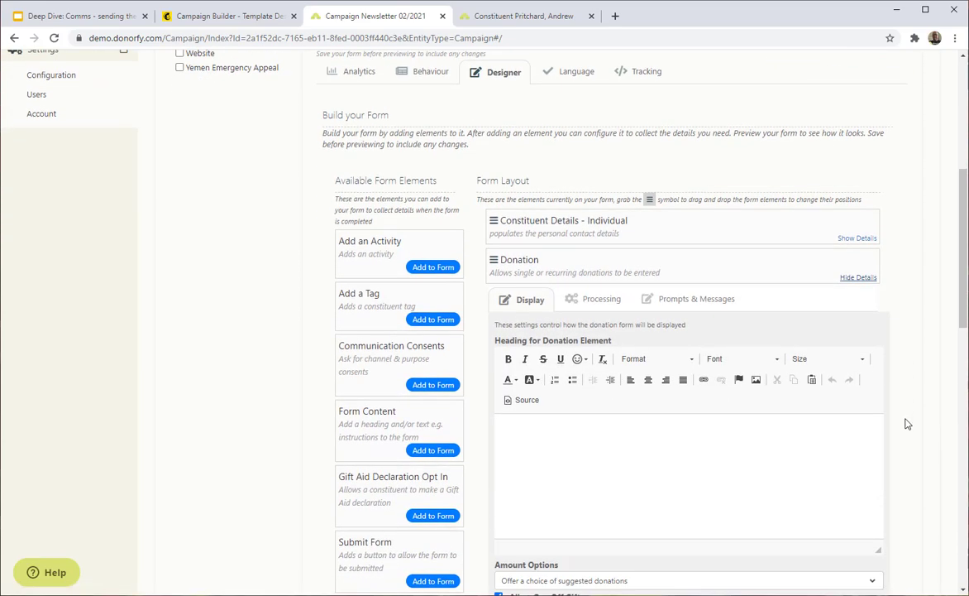
pyautogui.scroll(-6, 906, 423)
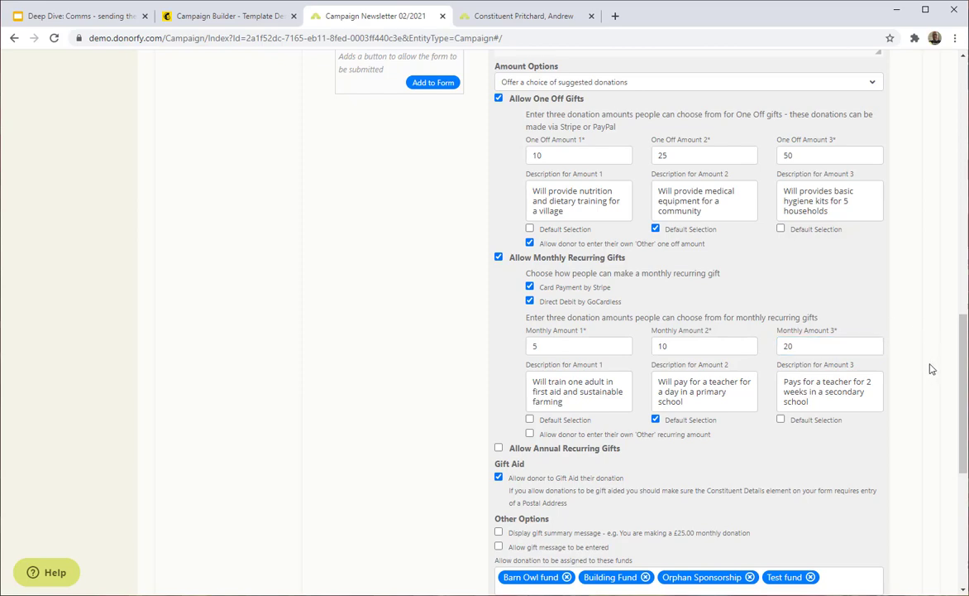
pyautogui.scroll(4, 933, 370)
pyautogui.scroll(-2, 932, 369)
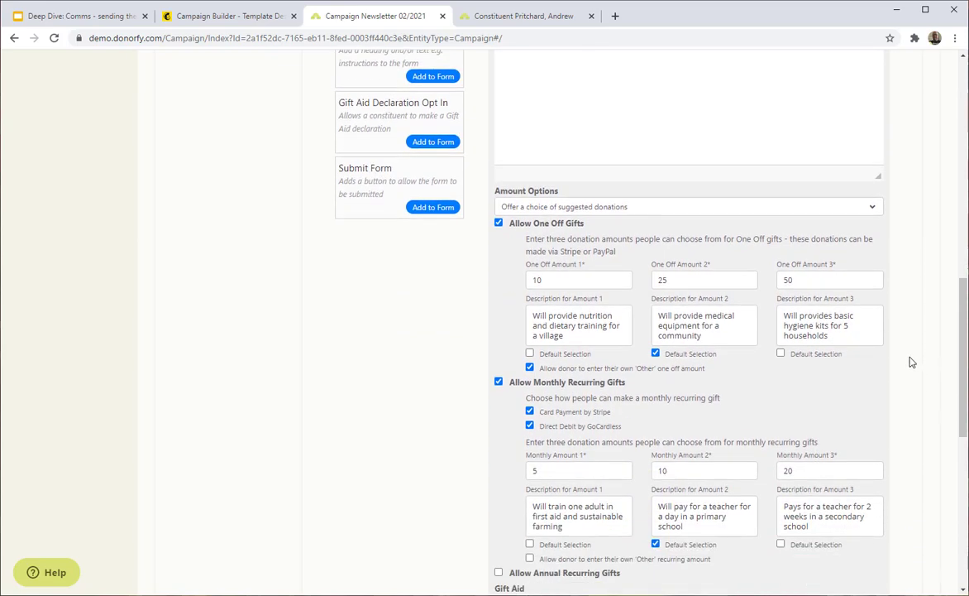
pyautogui.scroll(3, 835, 331)
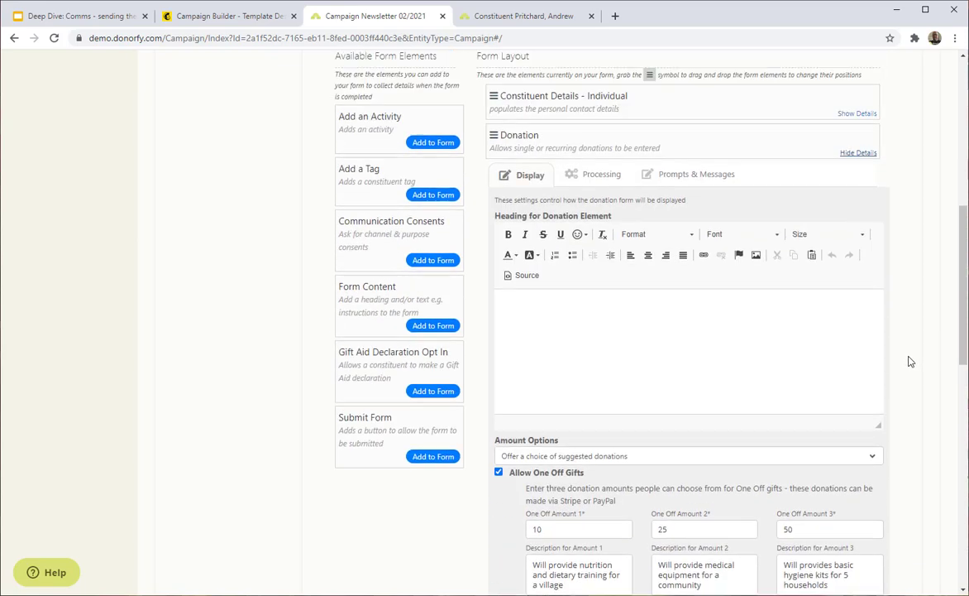
# Show the Donation element's processing settings, highlight the Acknowledgements heading and inspect the Transaction Email Acknowledgement choices.
pyautogui.click(597, 178)
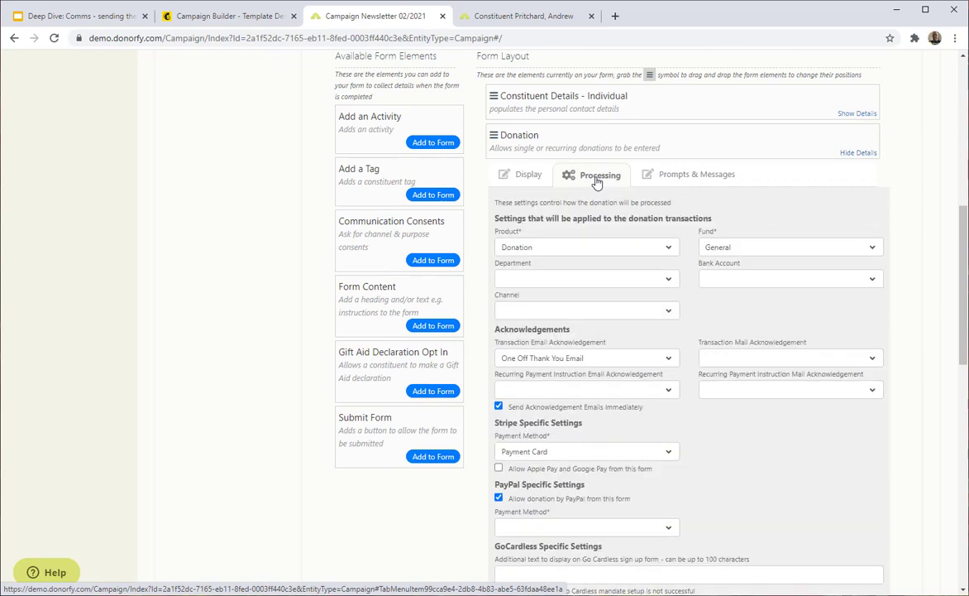
pyautogui.scroll(-3, 713, 344)
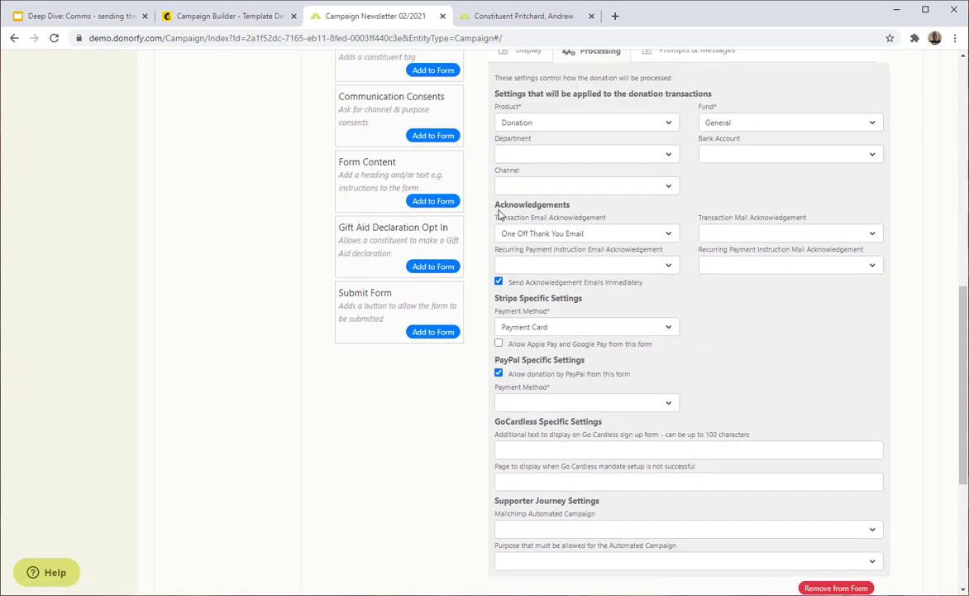
pyautogui.moveTo(499, 205); pyautogui.dragTo(560, 206)
pyautogui.click(600, 207)
pyautogui.click(584, 237)
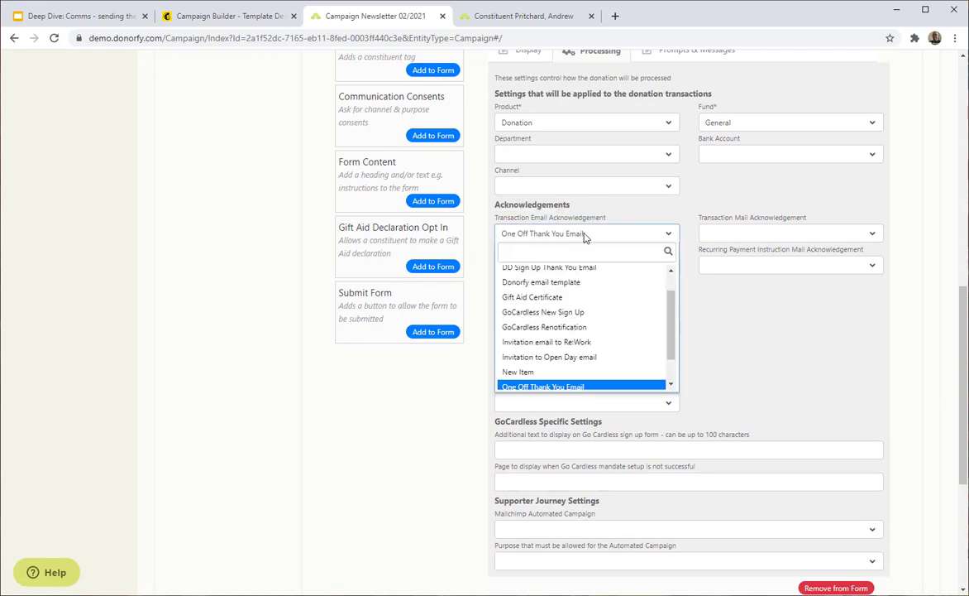
pyautogui.click(584, 235)
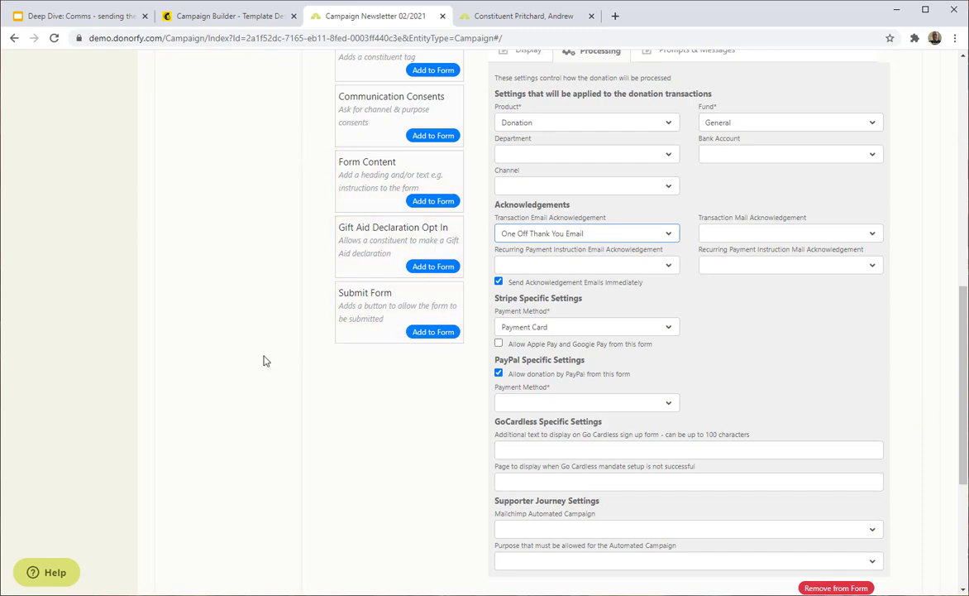
# Return to the presentation and reveal the thank-you template and form processing images on the form donation acknowledgement slide.
pyautogui.scroll(4, 269, 364)
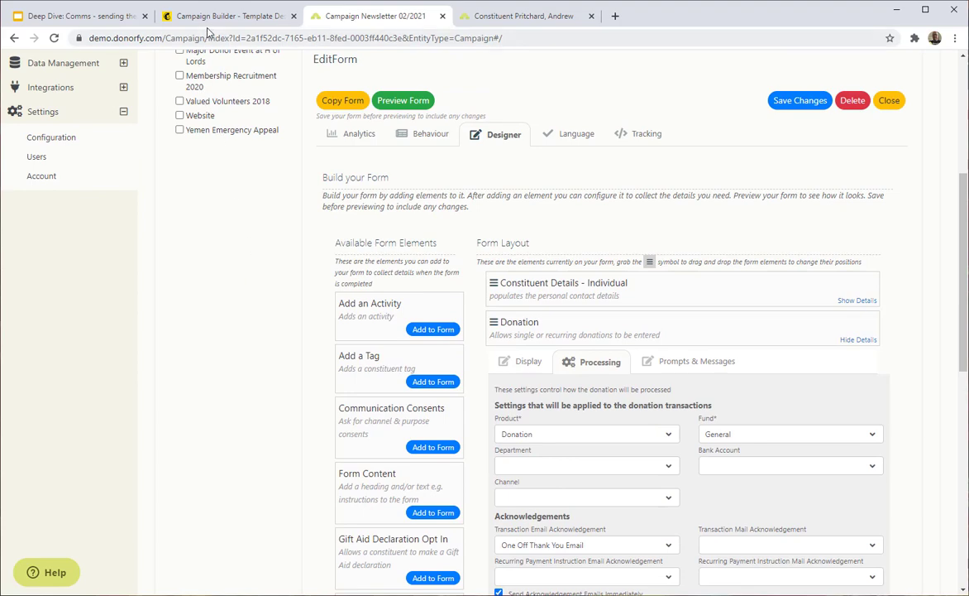
pyautogui.click(206, 21)
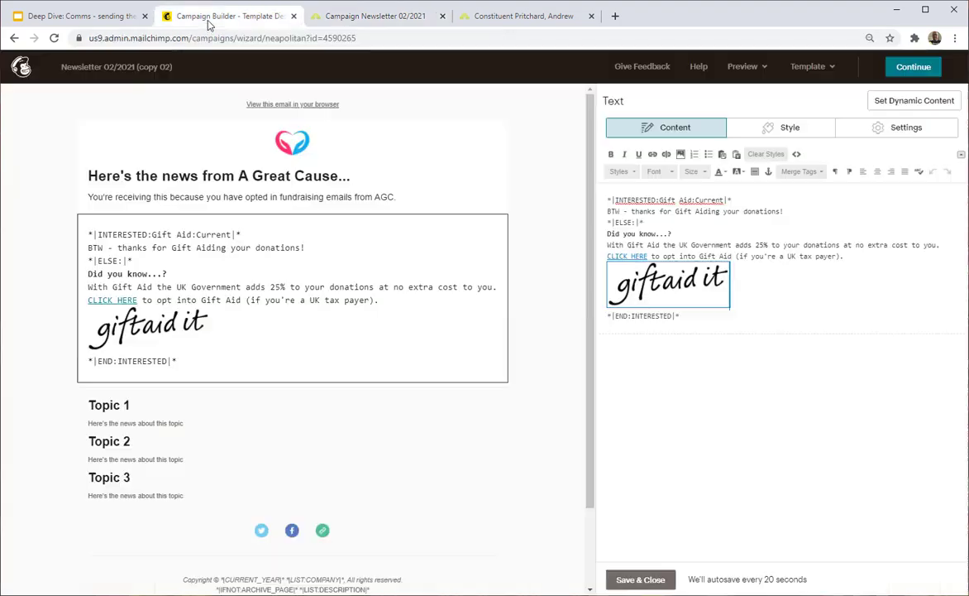
pyautogui.click(105, 17)
pyautogui.click(373, 412)
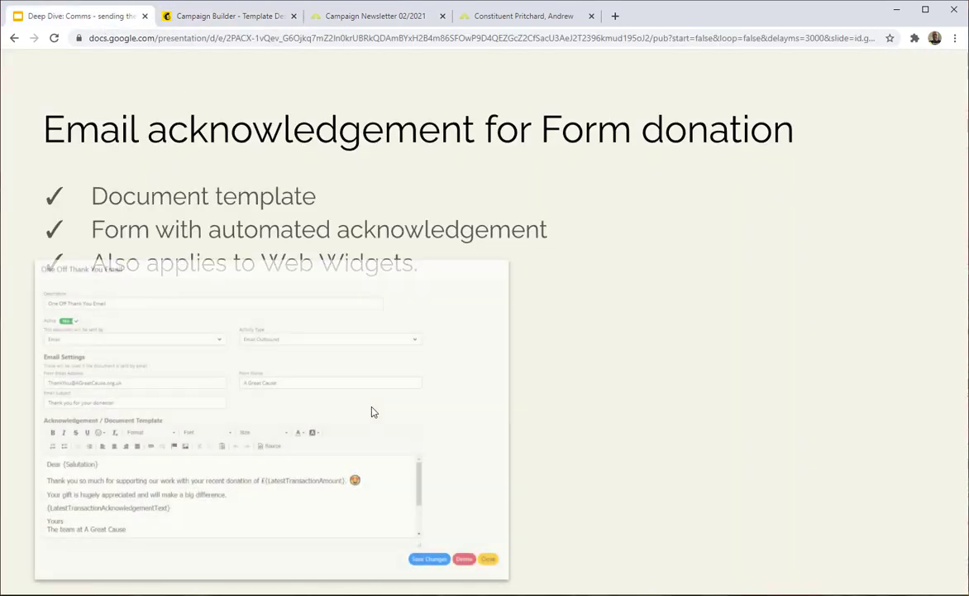
pyautogui.click(483, 465)
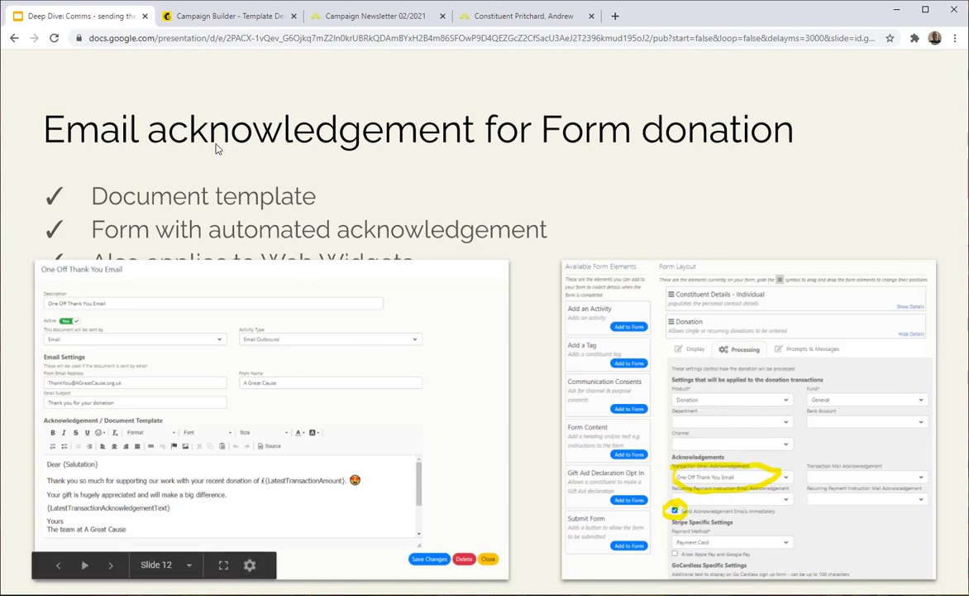
# Switch back to Donorfy, open the Email Server Settings in the configuration and inspect the choices for the type of email used.
pyautogui.click(318, 20)
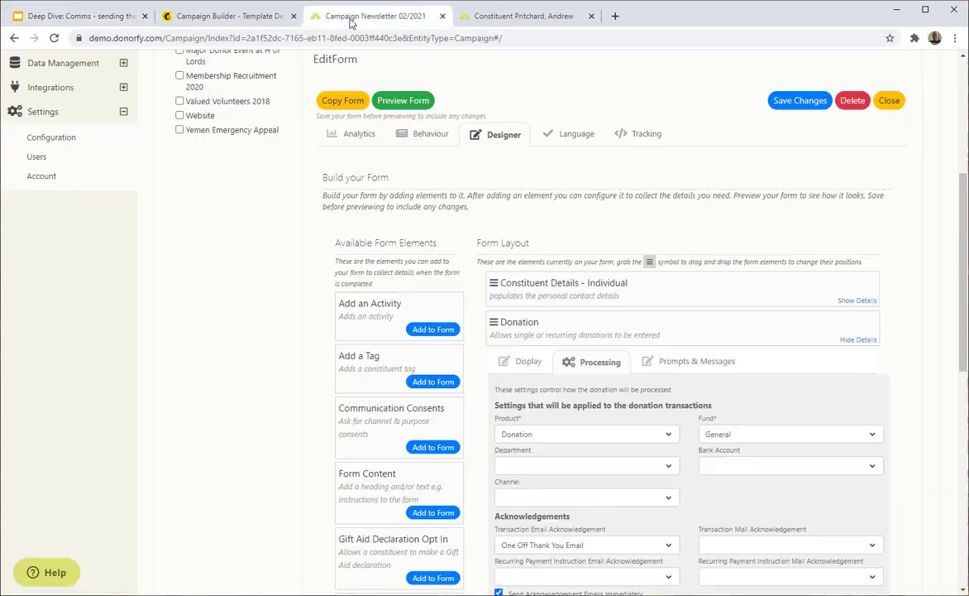
pyautogui.click(56, 136)
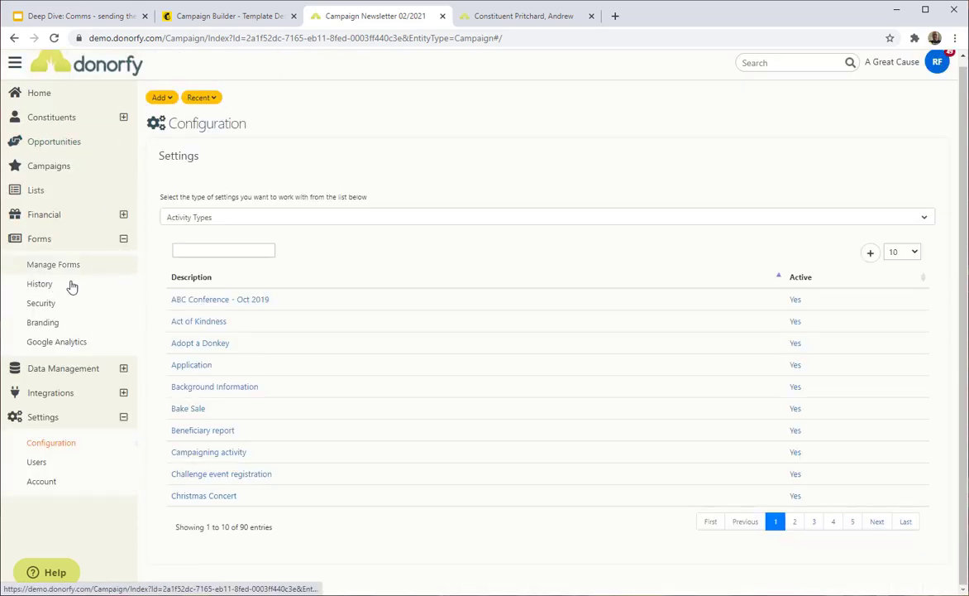
pyautogui.click(174, 217)
pyautogui.write('e')
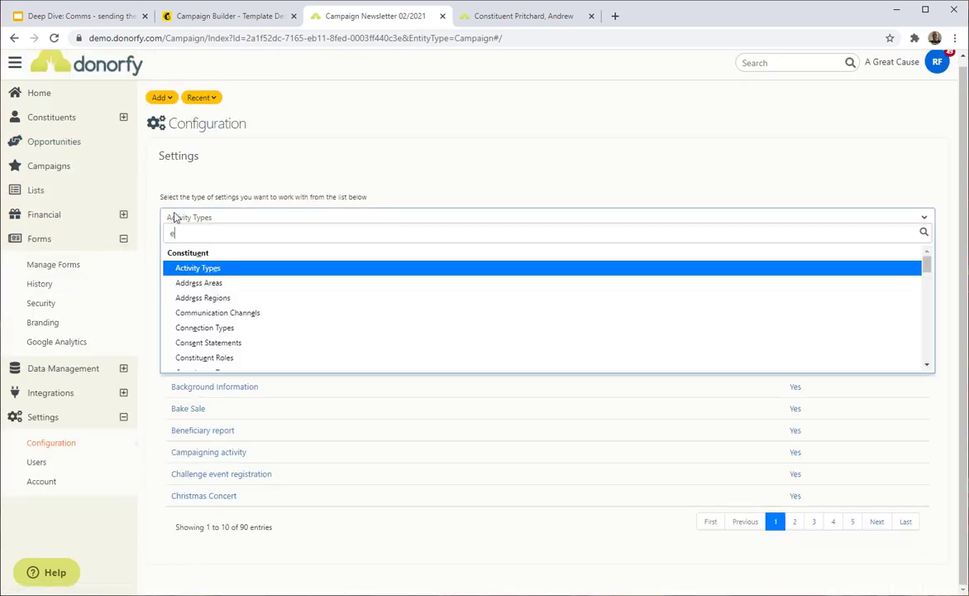
pyautogui.write('mail s')
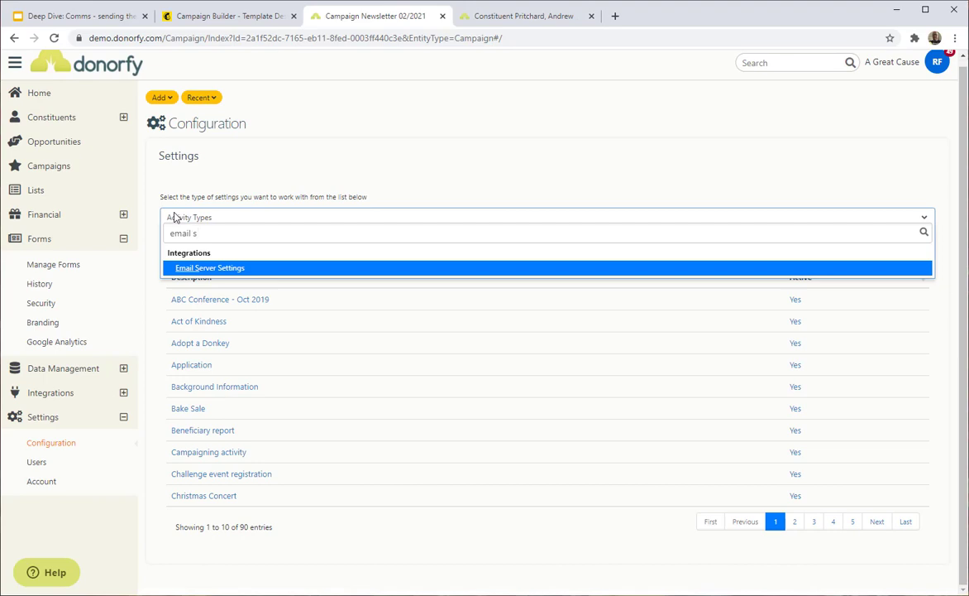
pyautogui.click(213, 268)
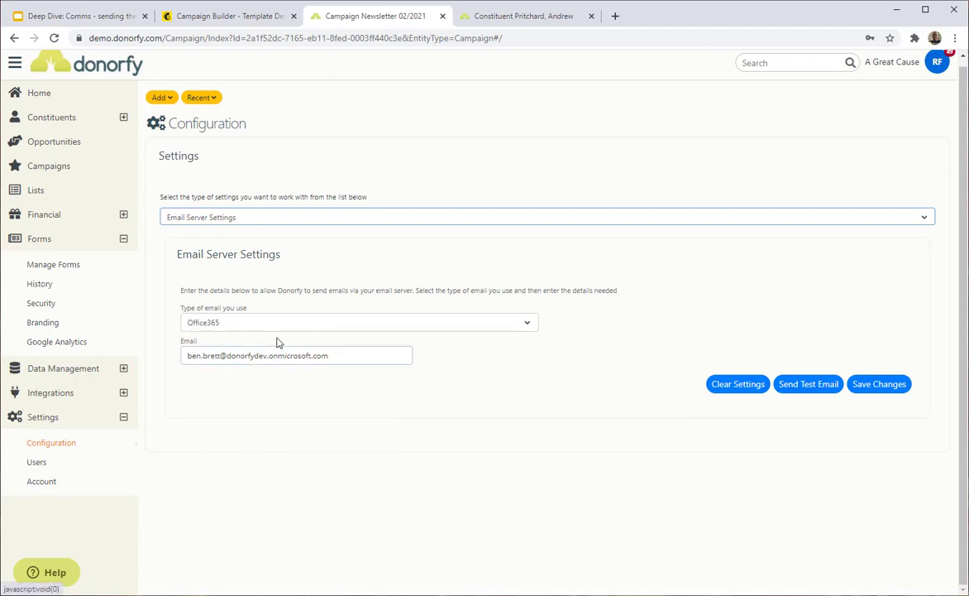
pyautogui.click(194, 330)
pyautogui.click(200, 327)
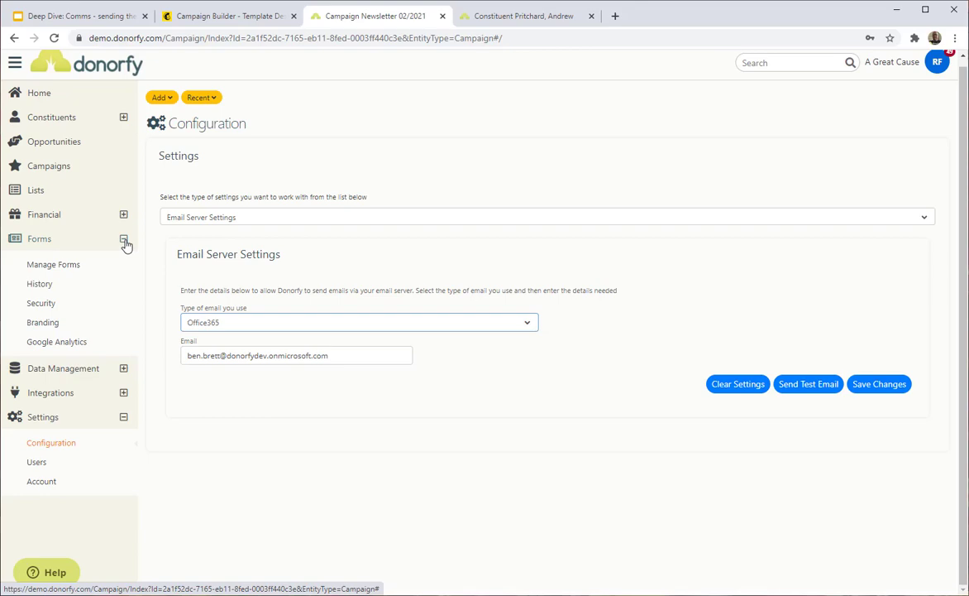
# Return to the presentation and advance to the slide about appeals to multiple segments.
pyautogui.click(79, 16)
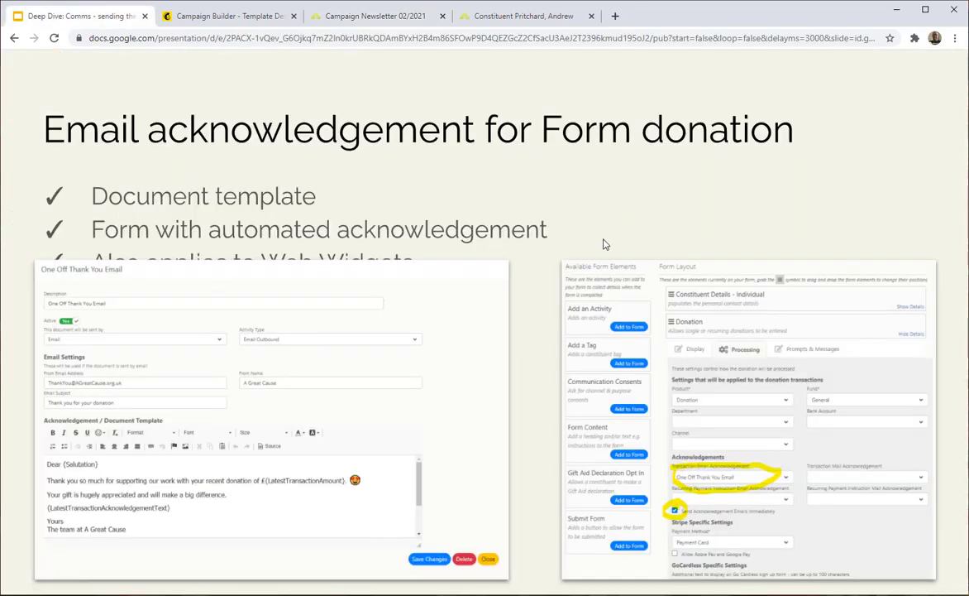
pyautogui.click(529, 325)
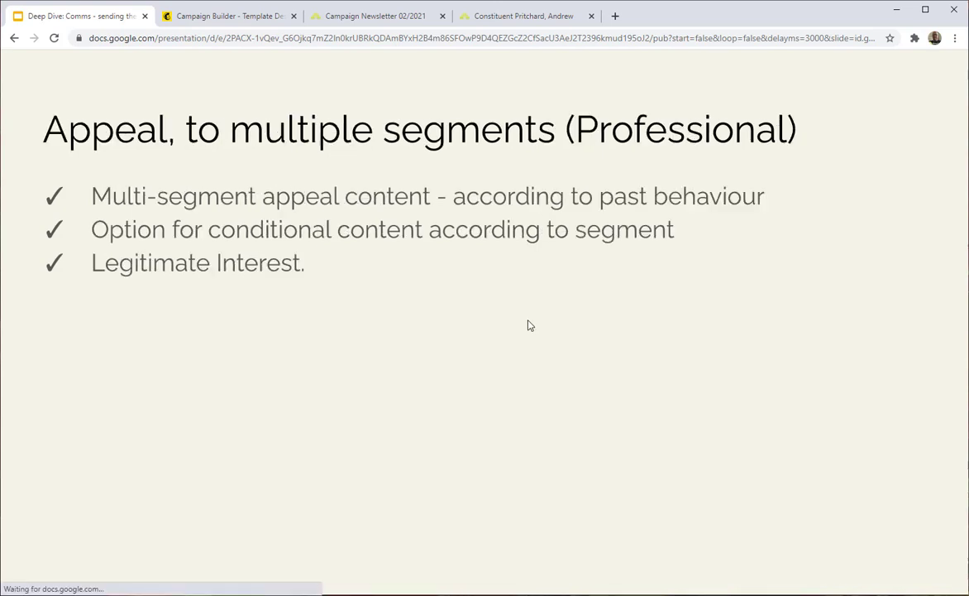
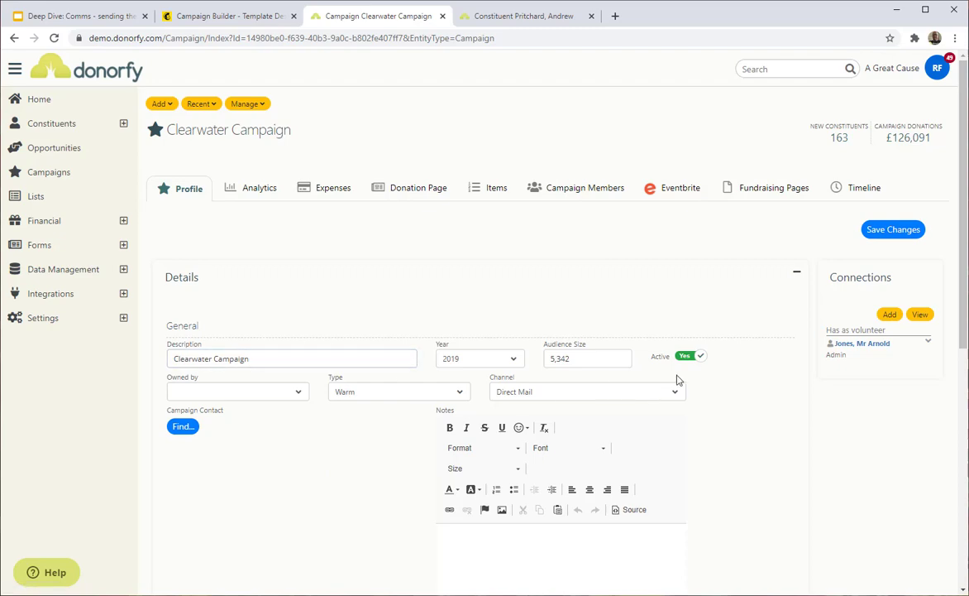
pyautogui.scroll(-5, 718, 392)
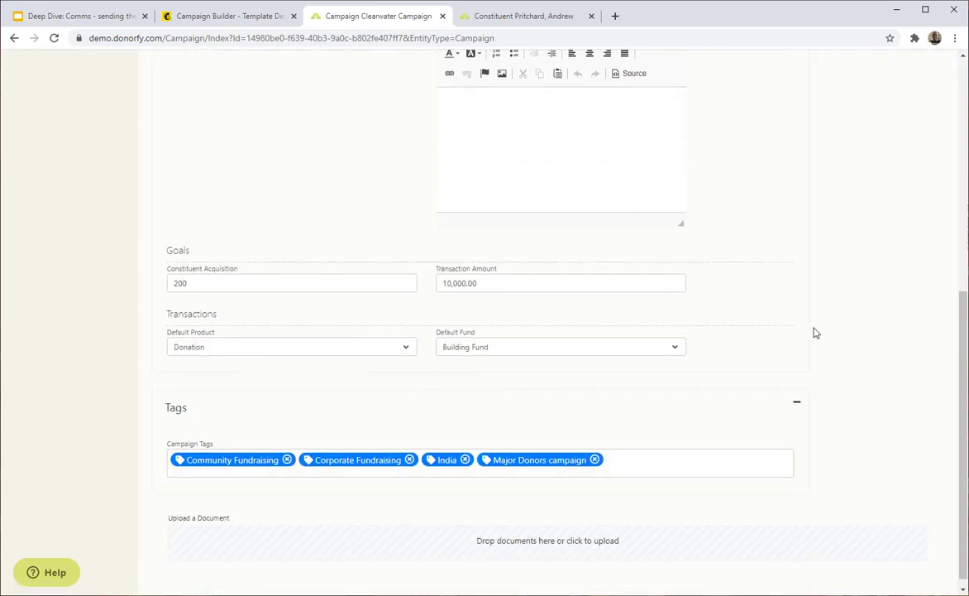
pyautogui.scroll(6, 815, 332)
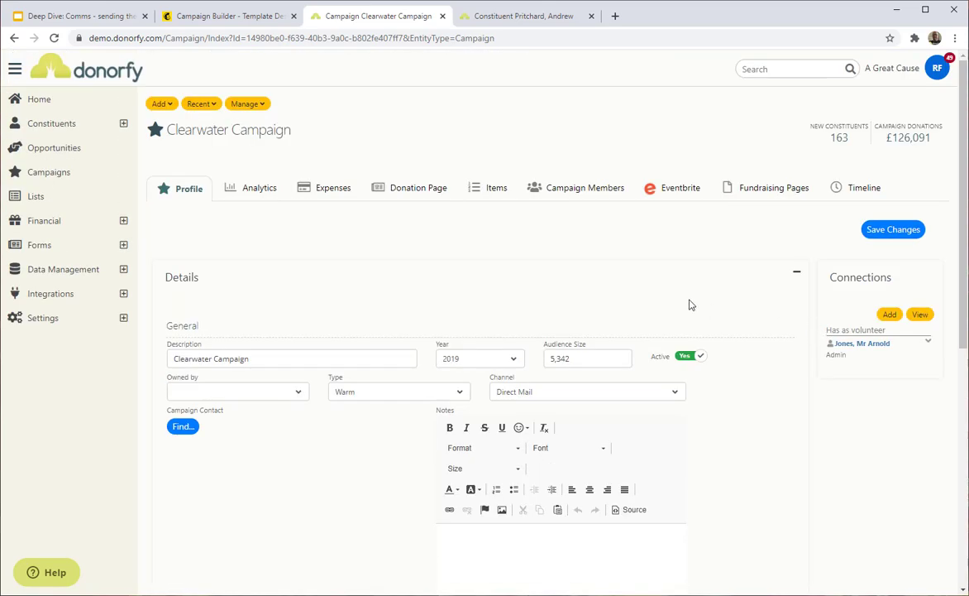
pyautogui.click(579, 188)
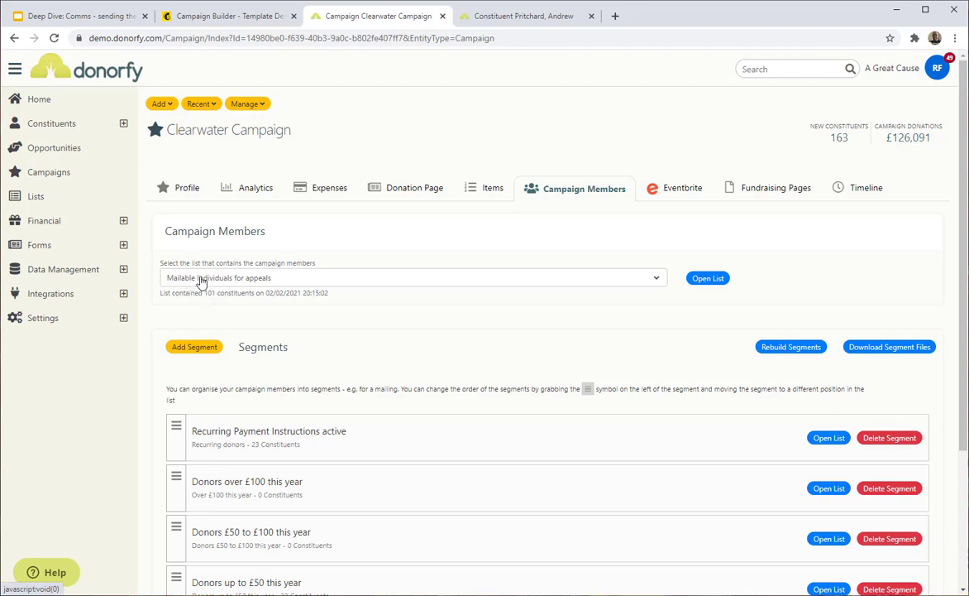
pyautogui.click(275, 281)
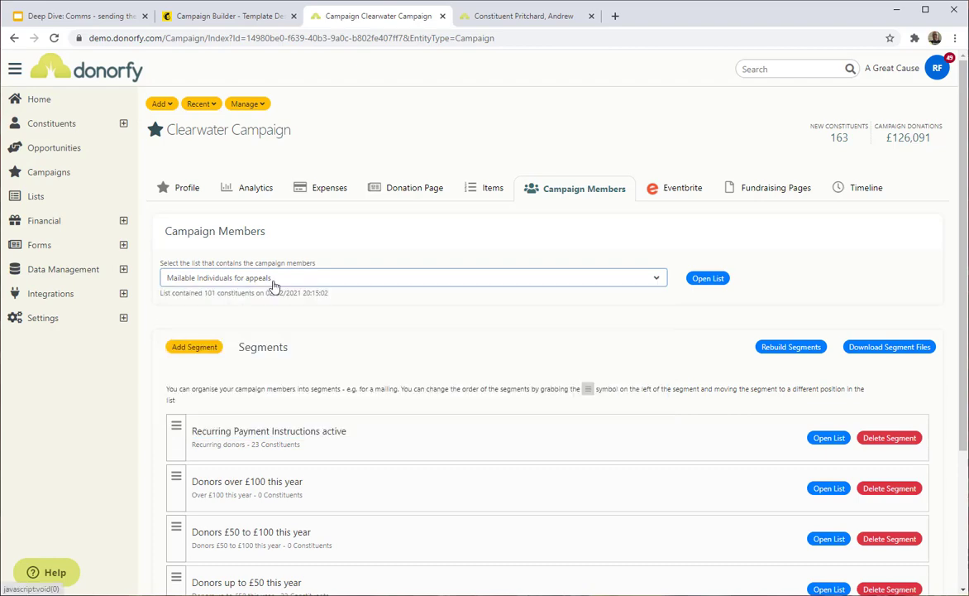
pyautogui.click(275, 281)
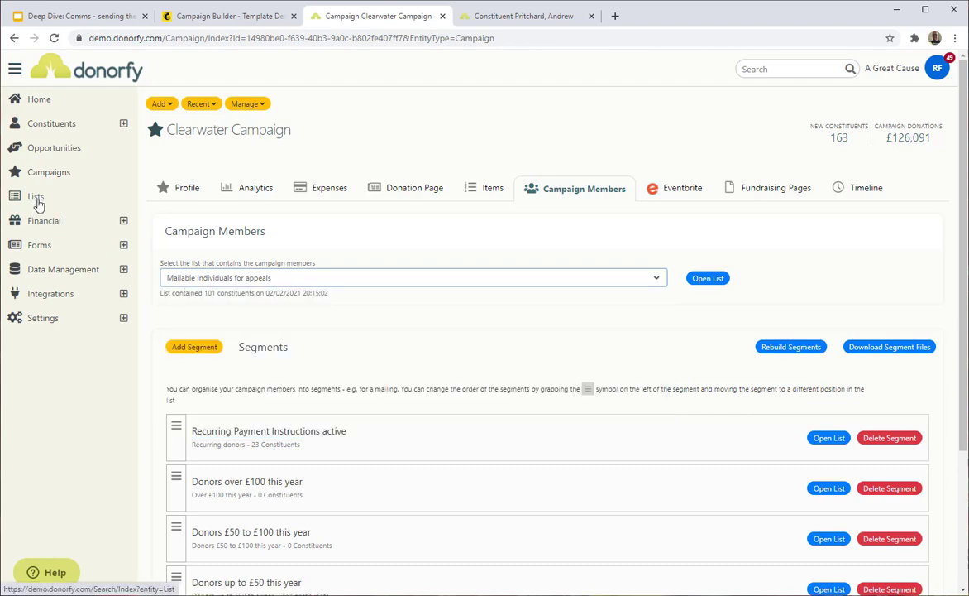
# Open the Mailable Individuals for appeals list and examine its channel, purpose, constituent type and address filters.
pyautogui.click(716, 279)
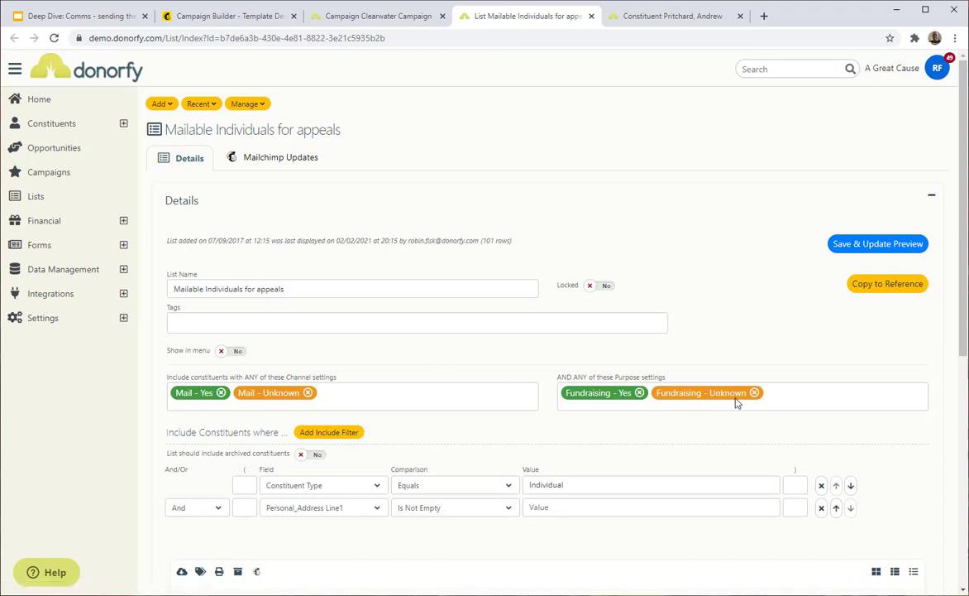
pyautogui.click(575, 486)
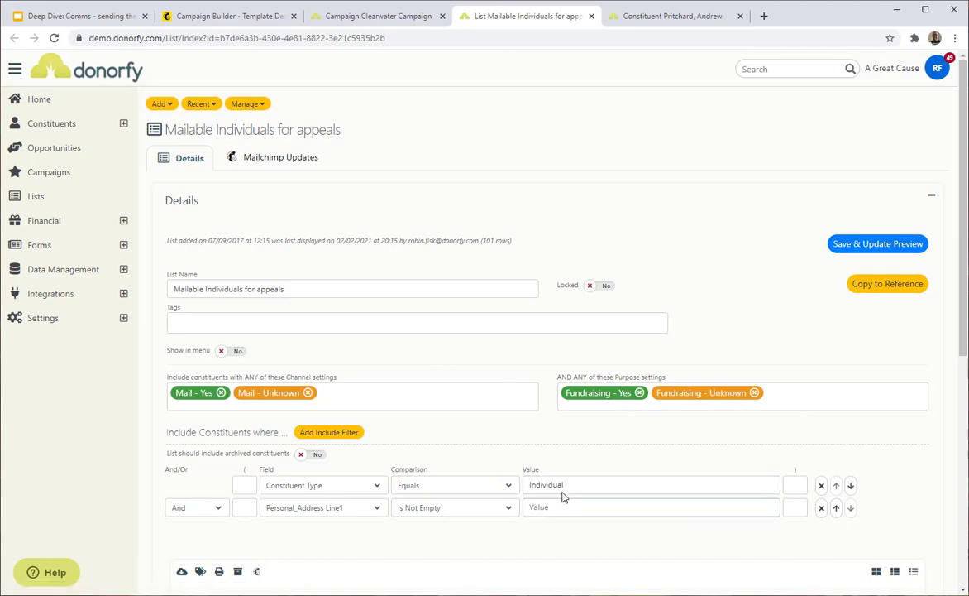
pyautogui.moveTo(575, 487); pyautogui.dragTo(506, 482)
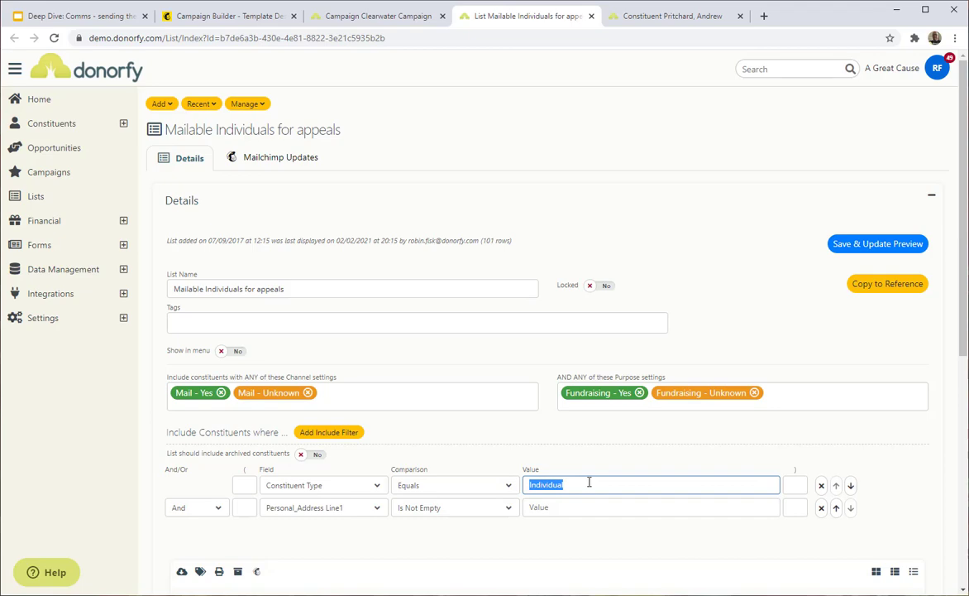
pyautogui.click(572, 463)
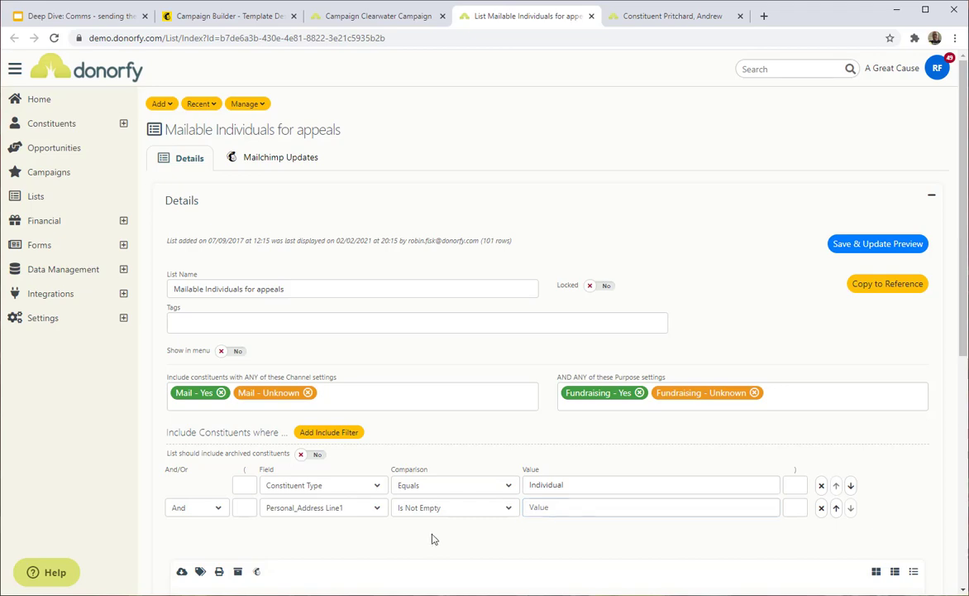
pyautogui.click(689, 490)
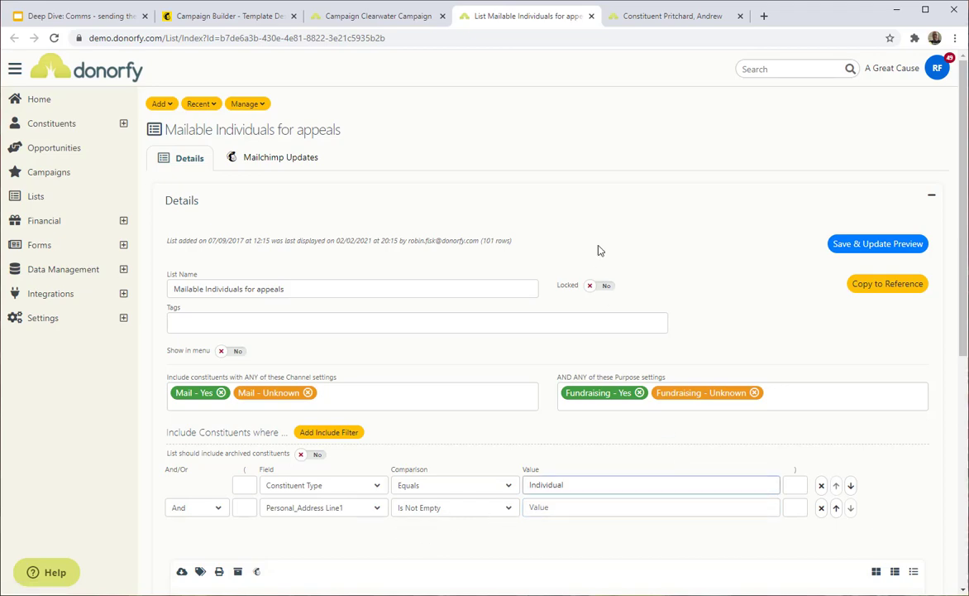
# Return to the Clearwater Campaign and check the constituent counts of the member list and the Recurring Payment Instructions active segment.
pyautogui.click(376, 20)
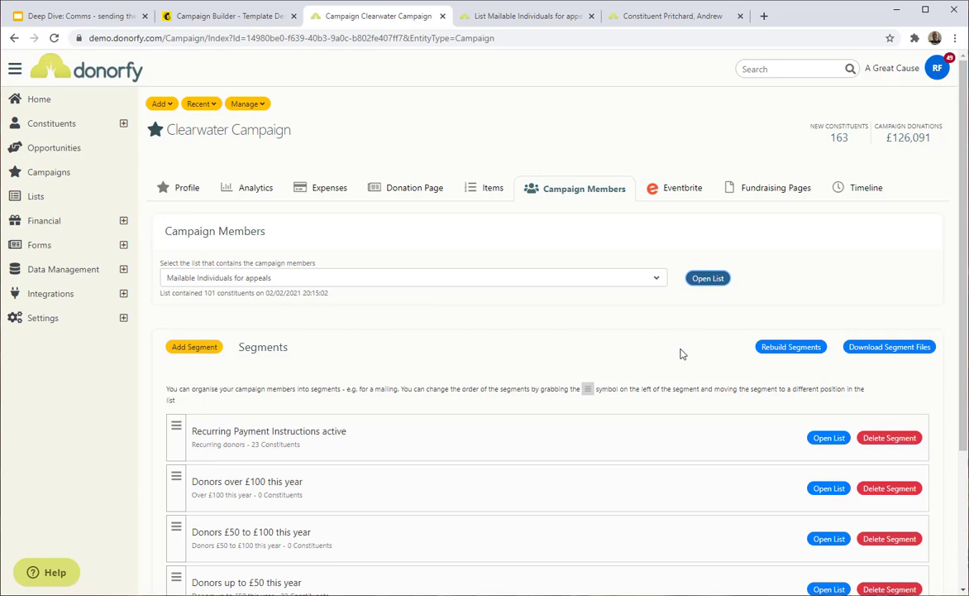
pyautogui.doubleClick(210, 294)
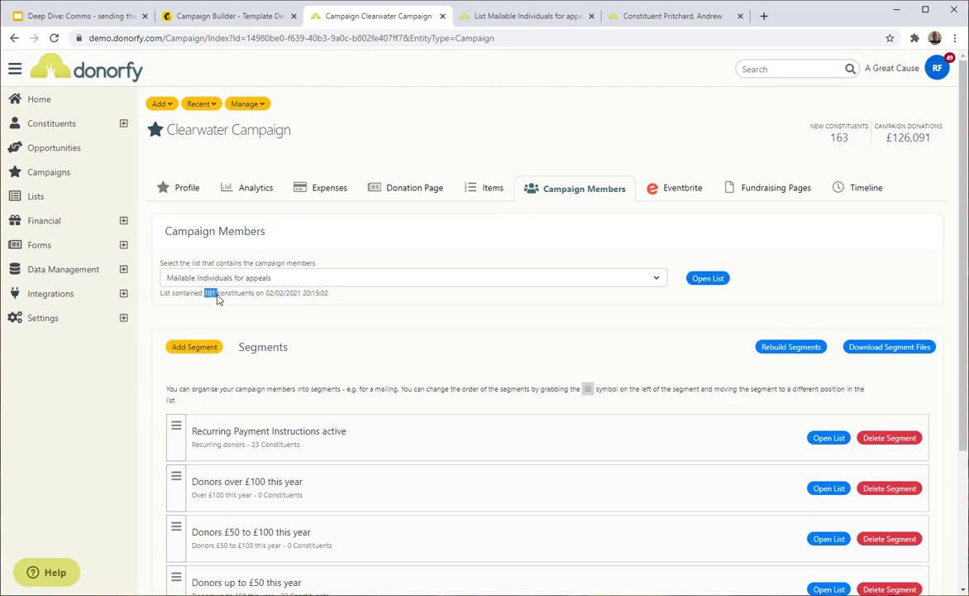
pyautogui.click(439, 346)
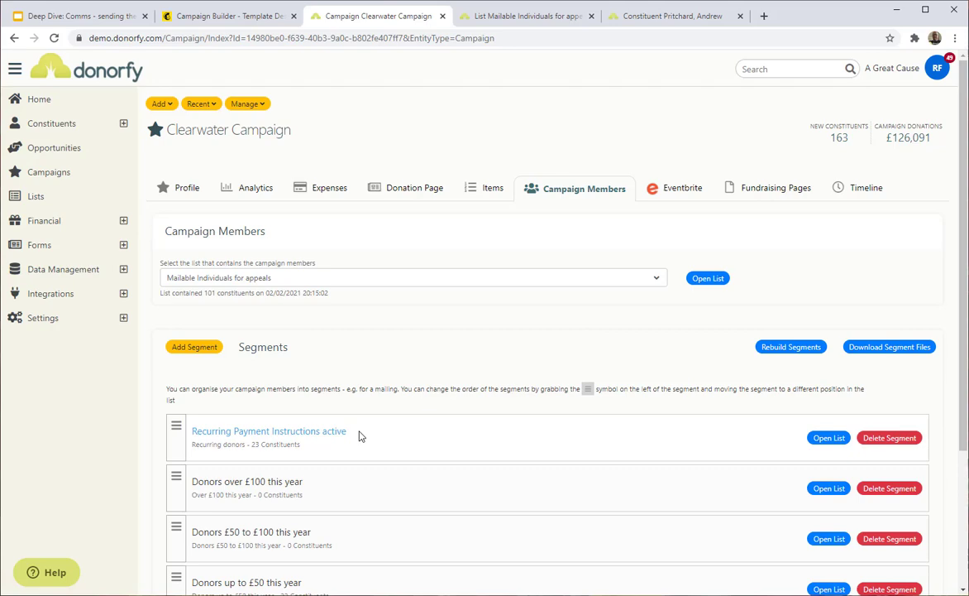
pyautogui.doubleClick(255, 444)
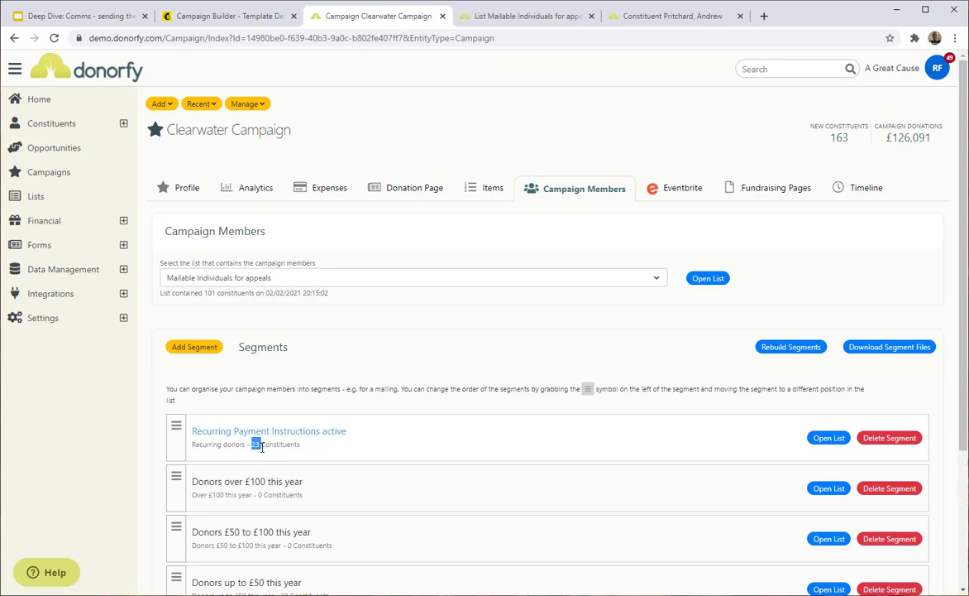
pyautogui.click(361, 445)
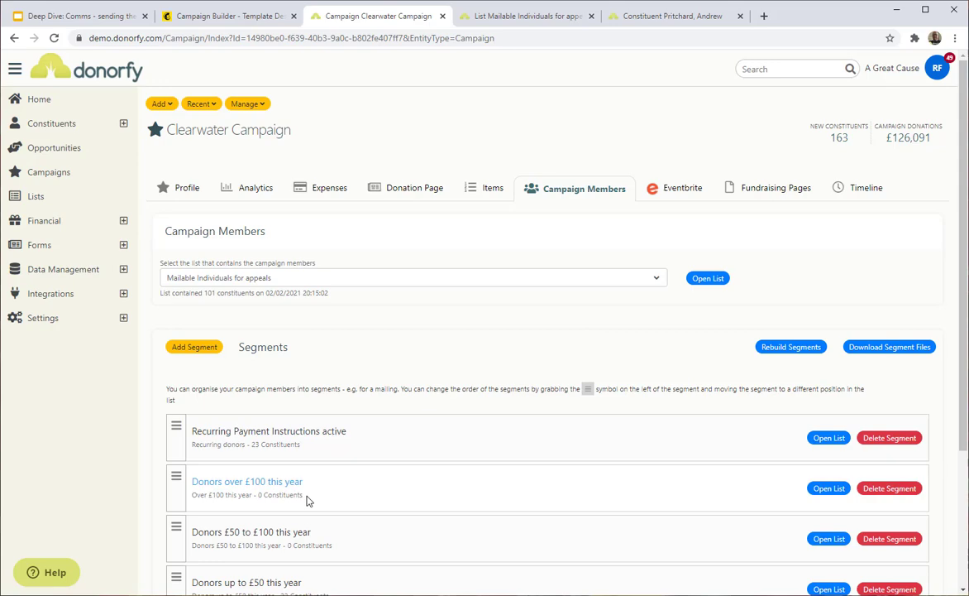
# Check the constituent counts of the three segments for this year's donors: over £100, £50 to £100 and up to £50.
pyautogui.doubleClick(259, 495)
pyautogui.scroll(-3, 339, 508)
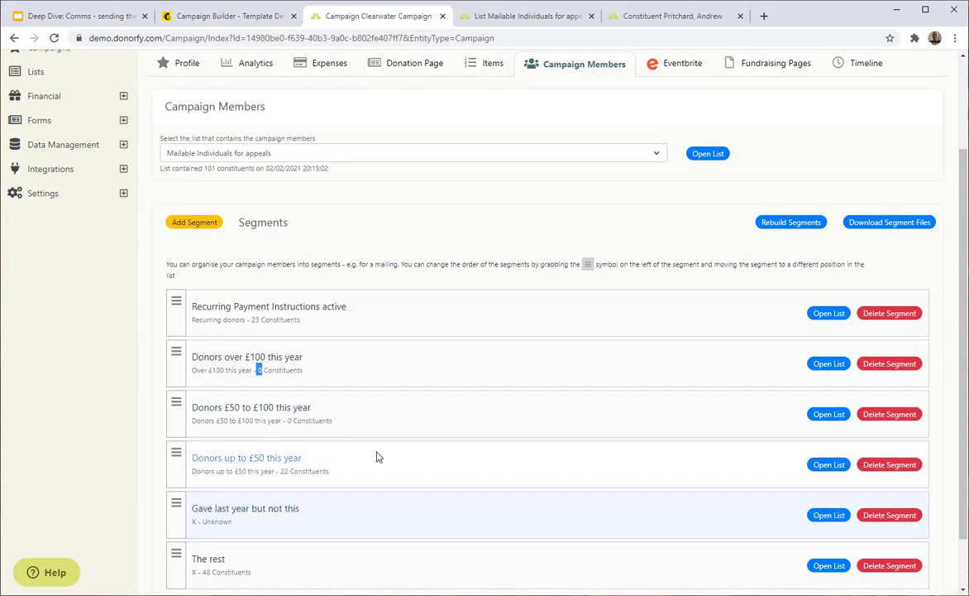
pyautogui.moveTo(224, 407); pyautogui.dragTo(292, 421)
pyautogui.click(292, 420)
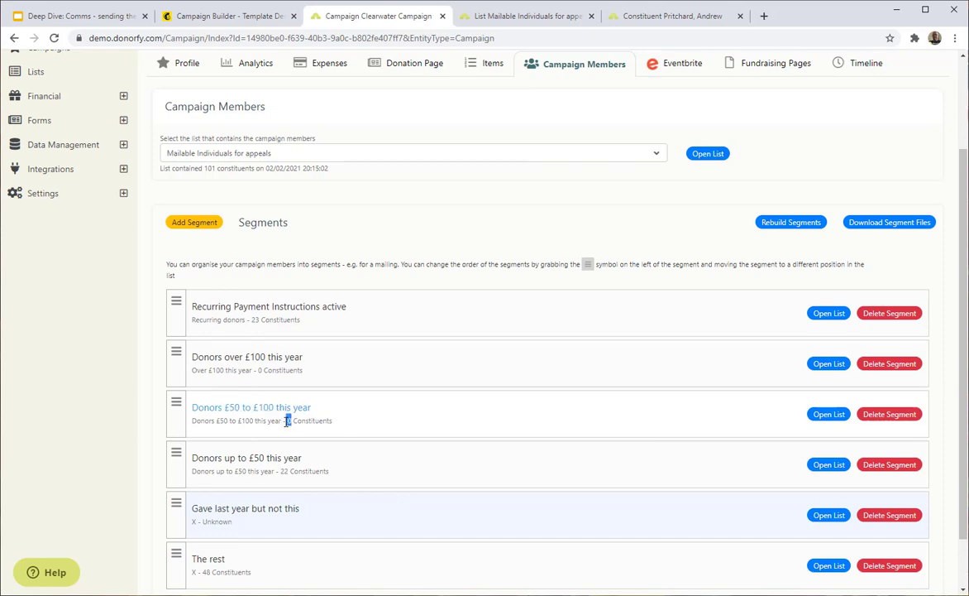
pyautogui.doubleClick(283, 471)
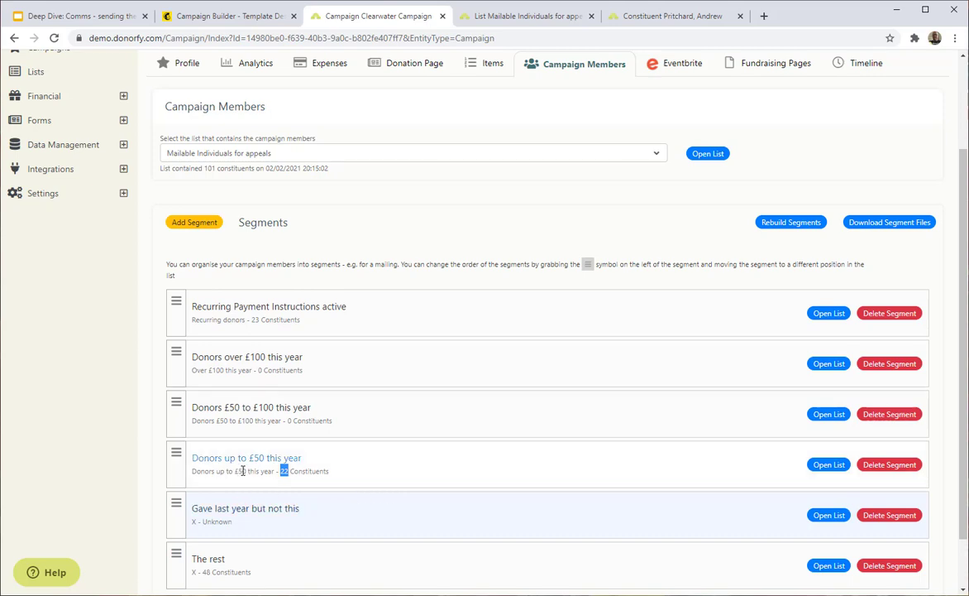
pyautogui.click(337, 477)
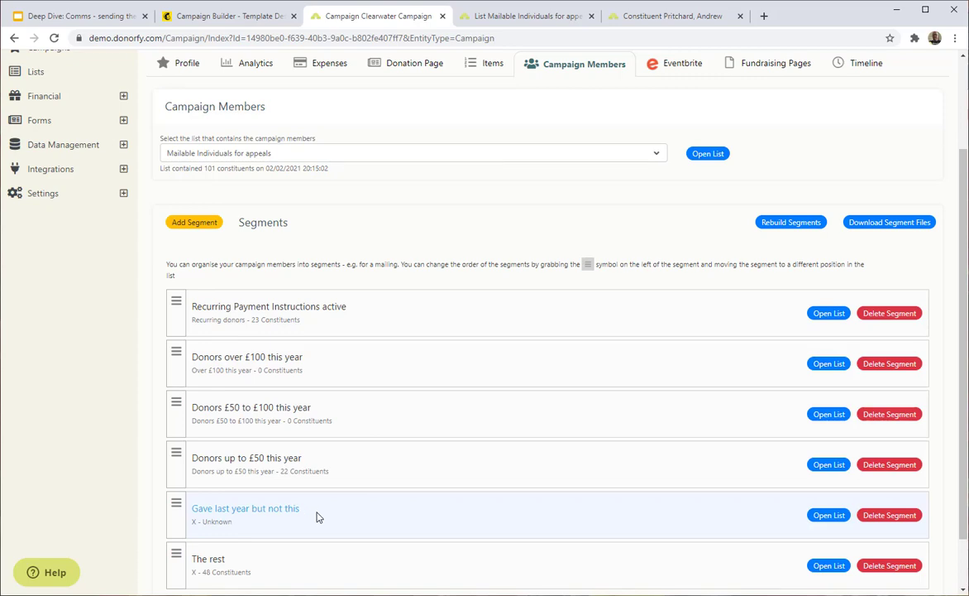
# Add a campaign segment based on the Attended Gala Ball list with the segment code Gala ball, and save it.
pyautogui.scroll(-2, 319, 517)
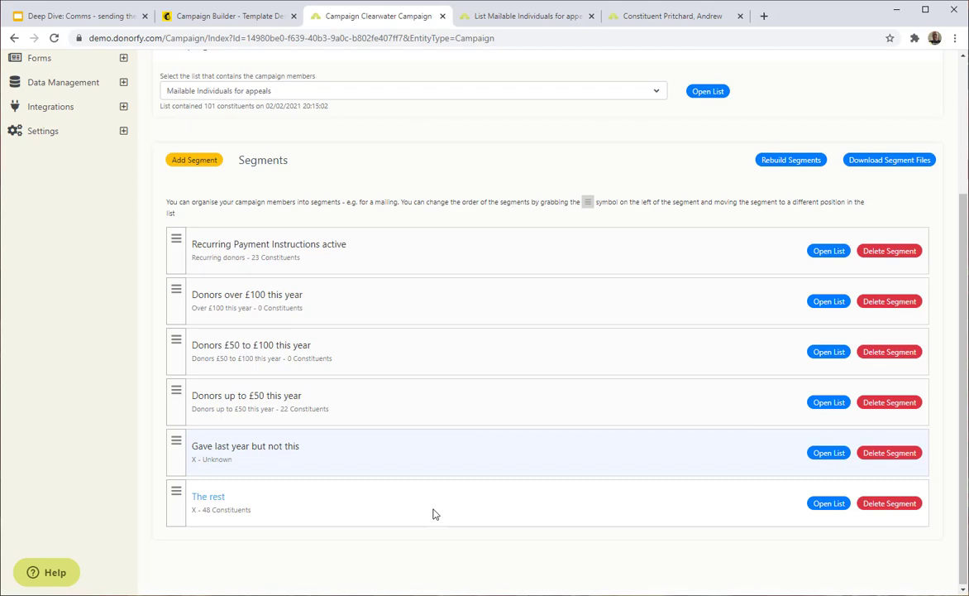
pyautogui.click(192, 163)
pyautogui.click(251, 262)
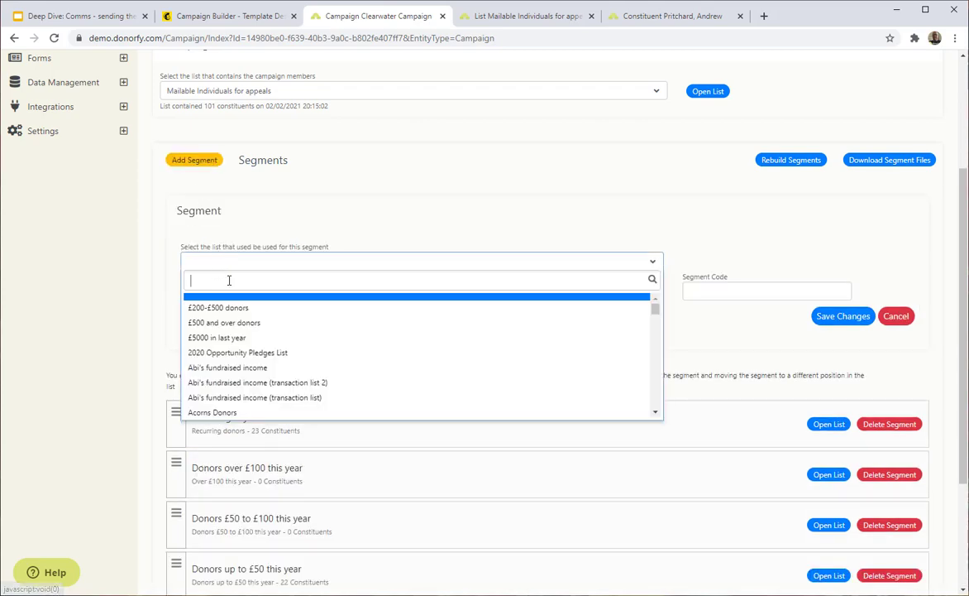
pyautogui.scroll(-5, 265, 380)
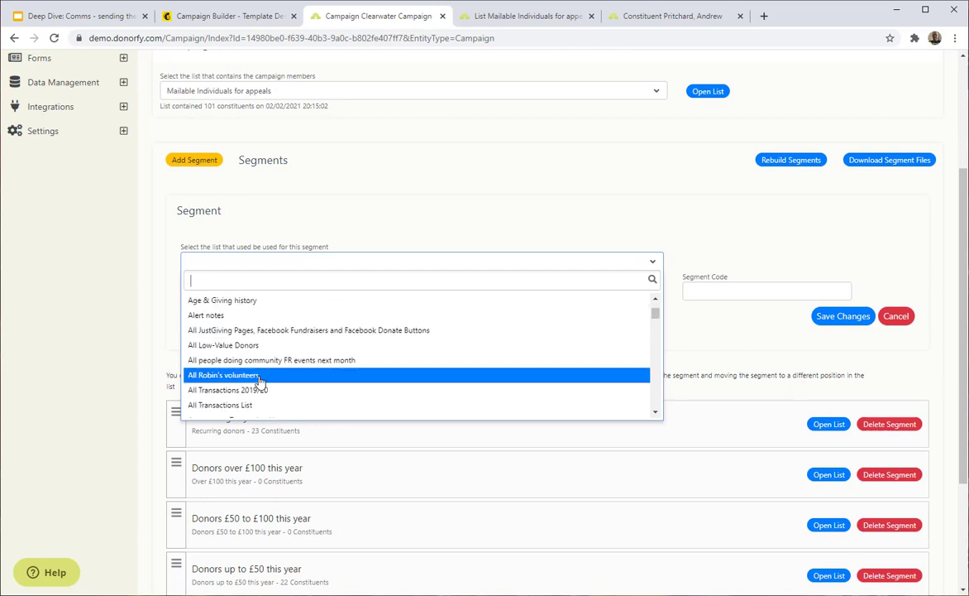
pyautogui.scroll(-2, 259, 380)
pyautogui.scroll(-2, 259, 381)
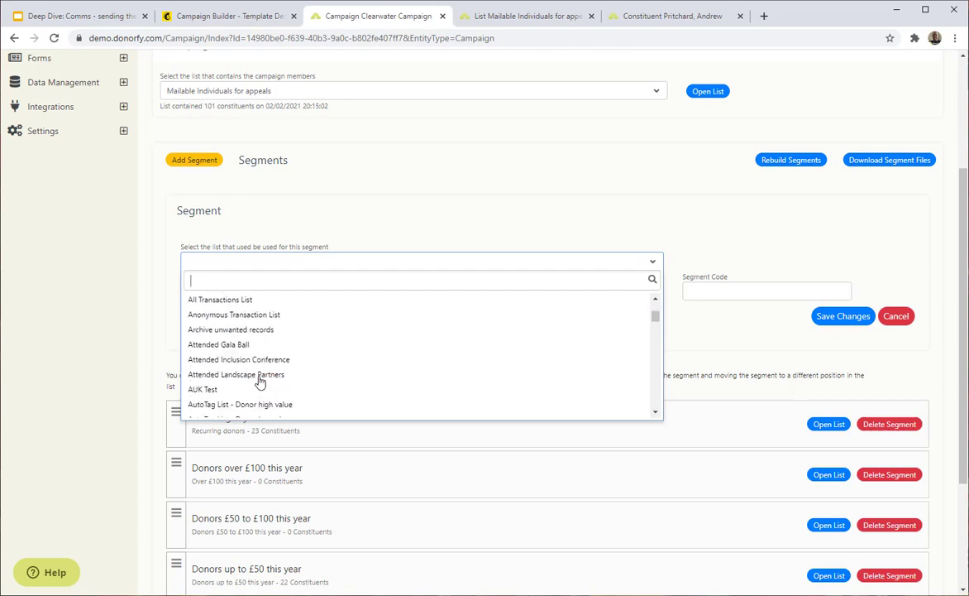
pyautogui.scroll(-1, 259, 379)
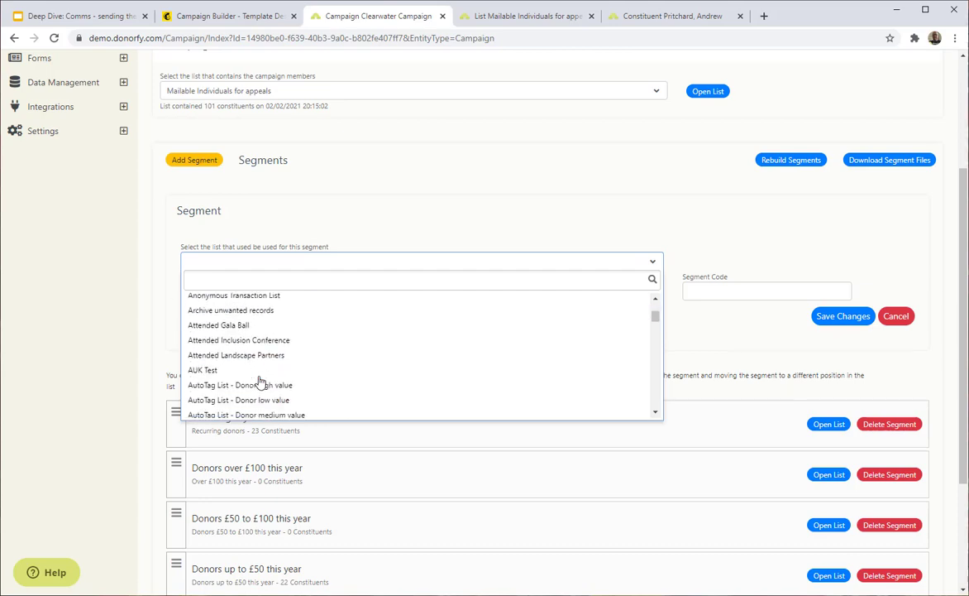
pyautogui.click(229, 327)
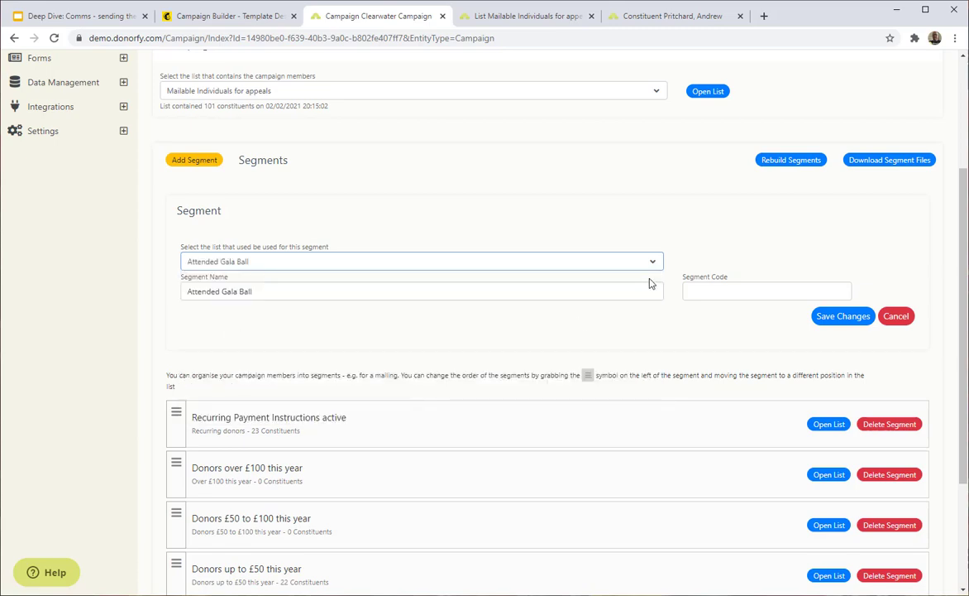
pyautogui.click(689, 290)
pyautogui.click(588, 344)
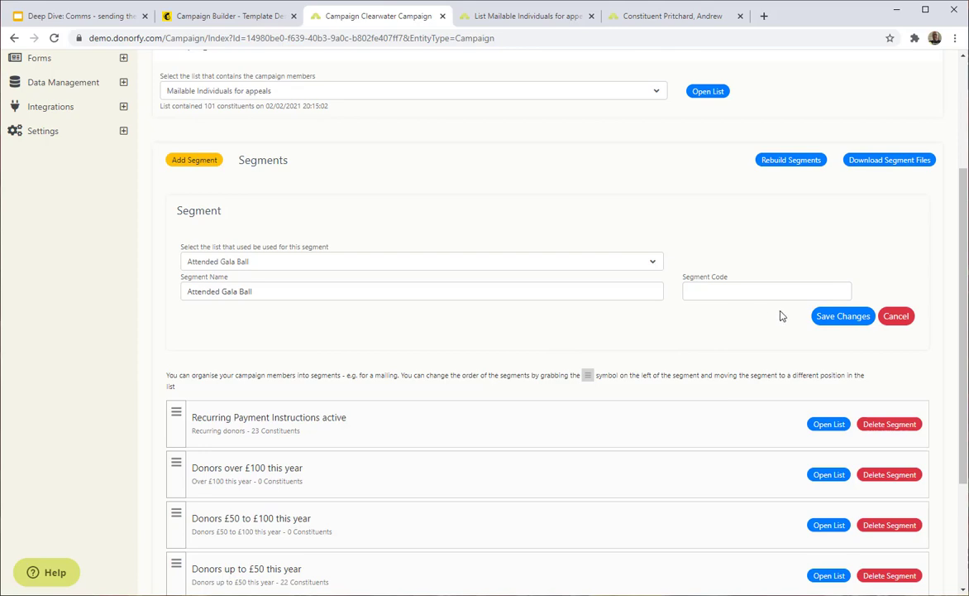
pyautogui.click(742, 290)
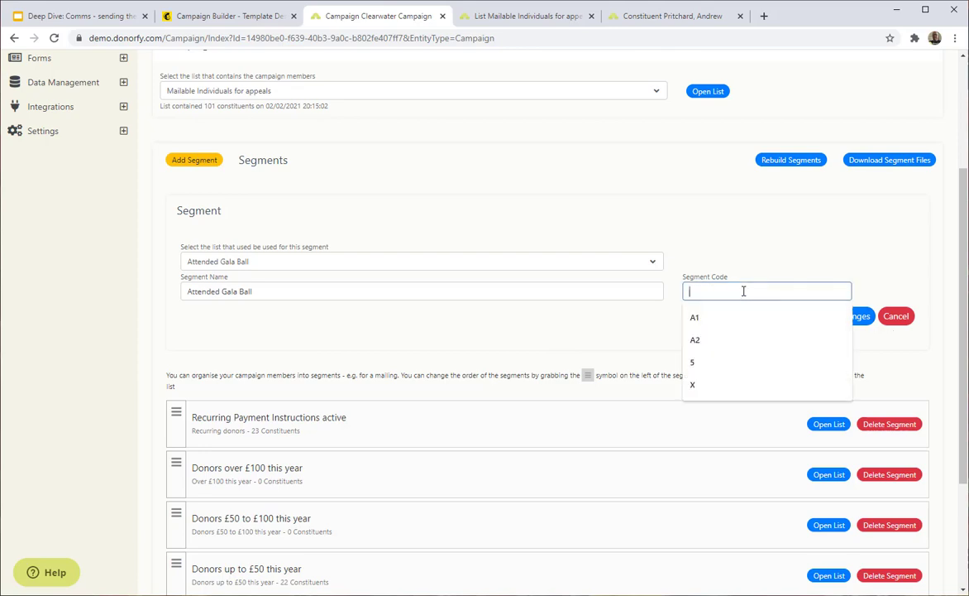
pyautogui.write('Gala ball')
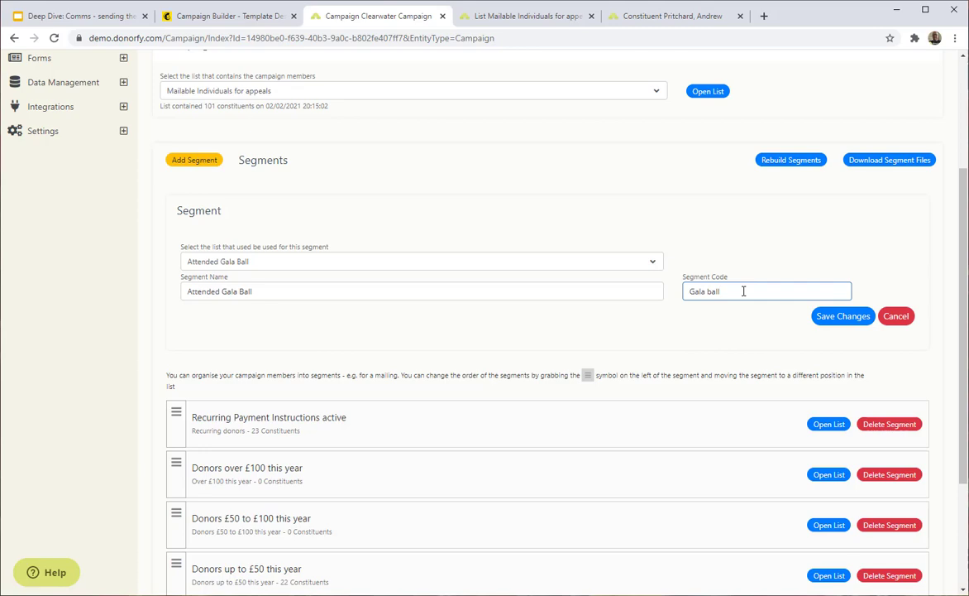
pyautogui.click(827, 316)
# Move the Attended Gala Ball segment directly below Recurring Payment Instructions active and rebuild the segments.
pyautogui.scroll(-2, 574, 356)
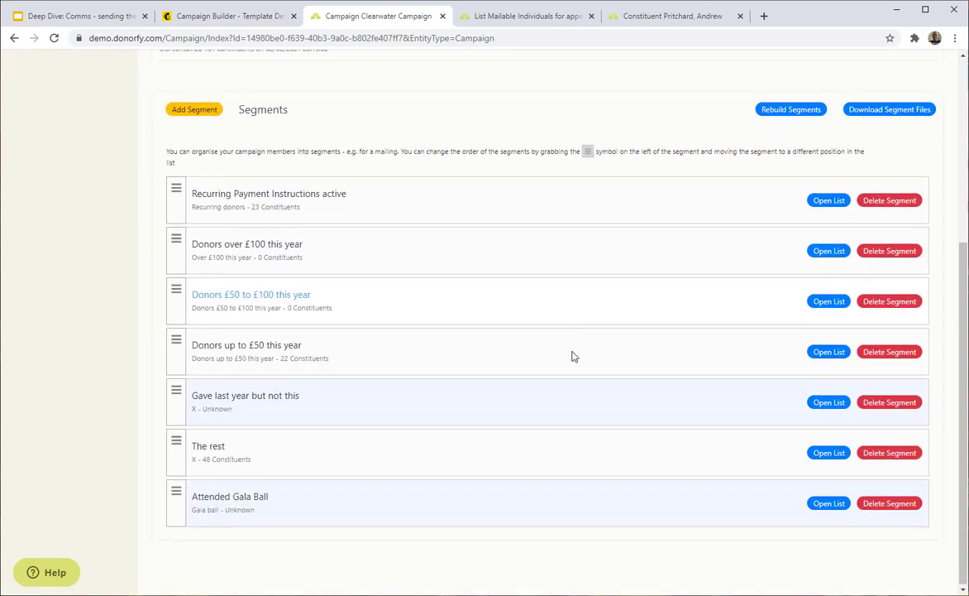
pyautogui.moveTo(175, 491); pyautogui.dragTo(176, 236)
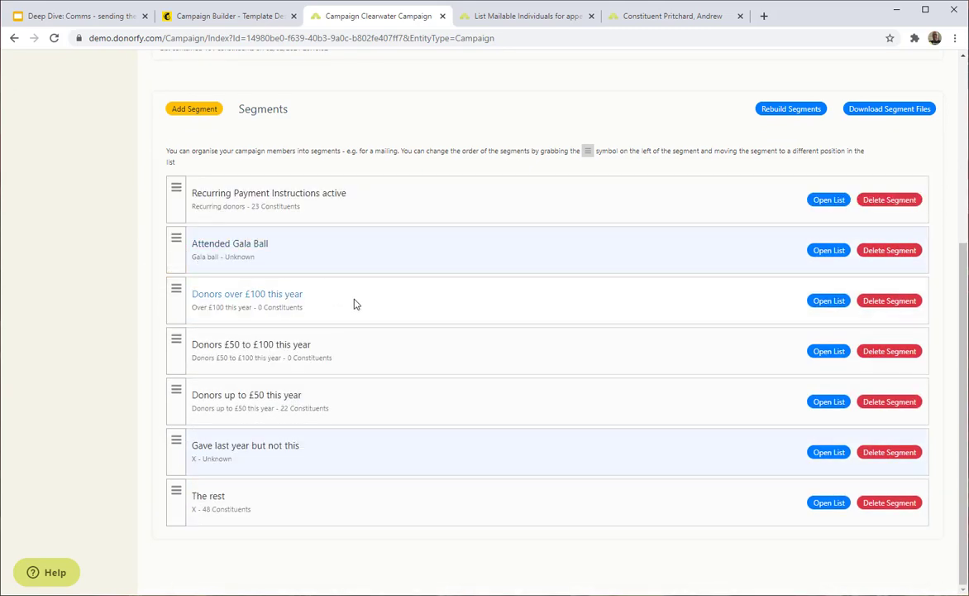
pyautogui.click(794, 108)
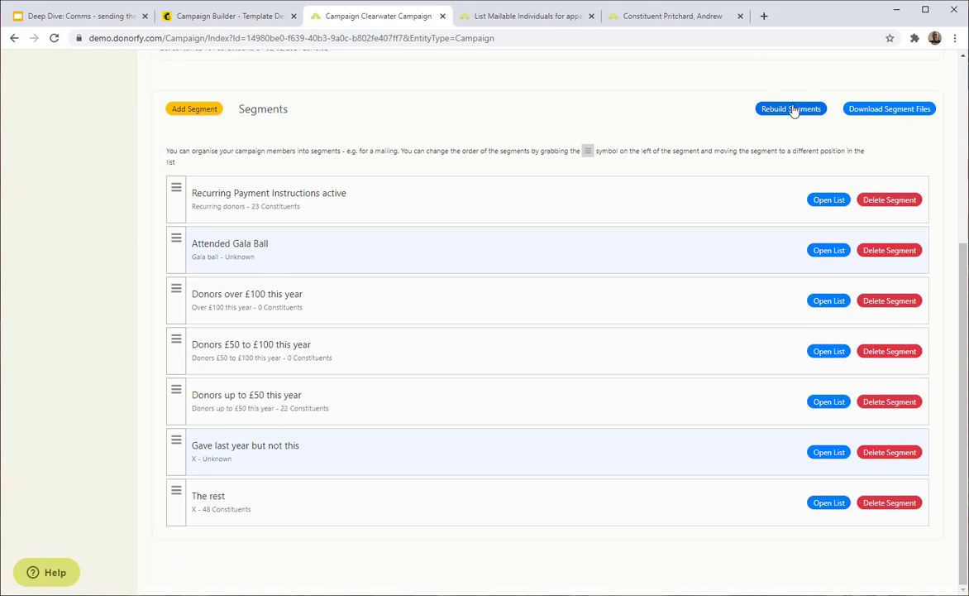
pyautogui.click(869, 165)
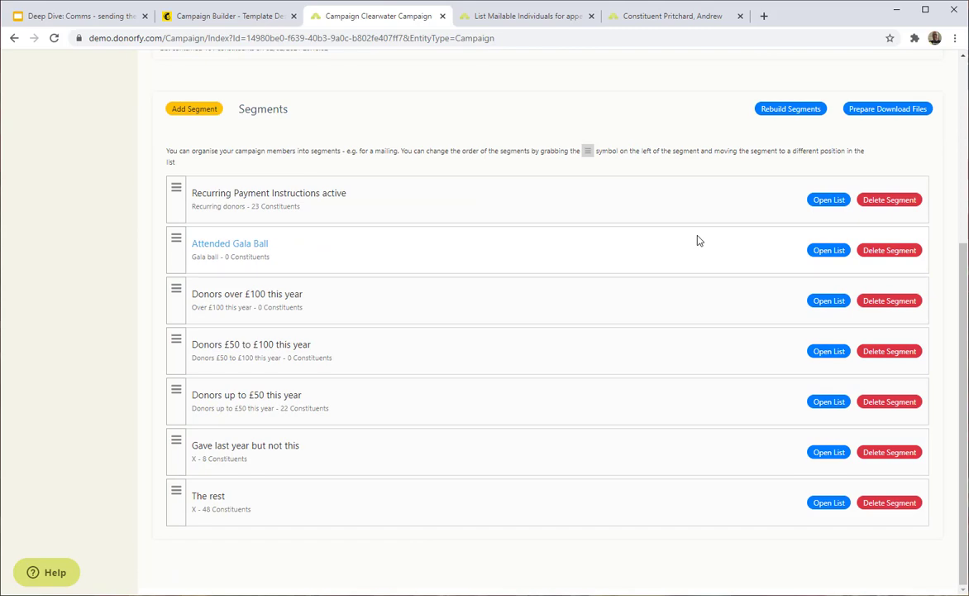
# Review the constituent counts of the rebuilt segments, from the recurring donors down to The rest, against the campaign member list.
pyautogui.scroll(2, 713, 244)
pyautogui.scroll(1, 714, 244)
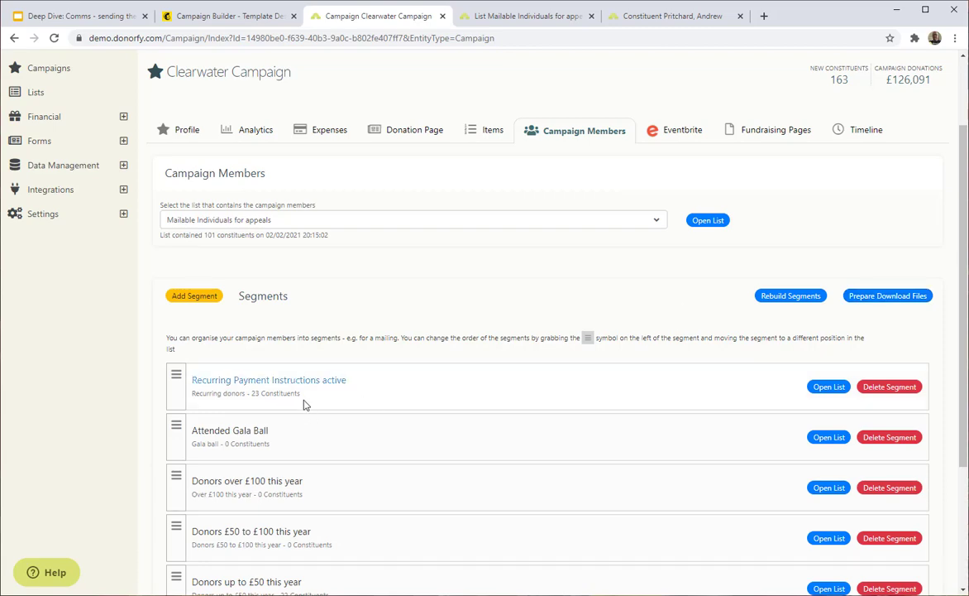
pyautogui.scroll(-3, 374, 458)
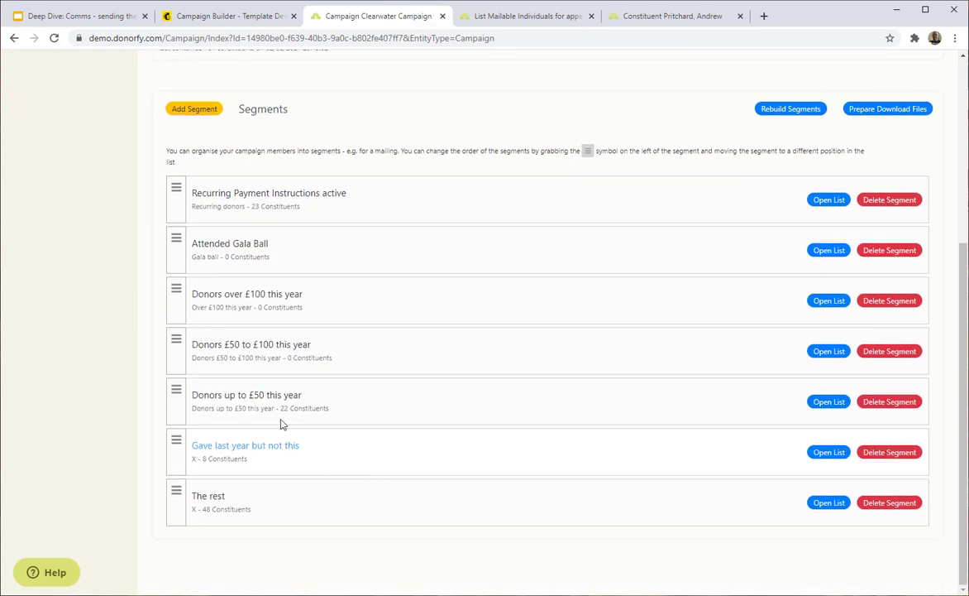
pyautogui.moveTo(295, 411); pyautogui.dragTo(284, 411)
pyautogui.moveTo(254, 465); pyautogui.dragTo(231, 465)
pyautogui.moveTo(259, 510); pyautogui.dragTo(235, 510)
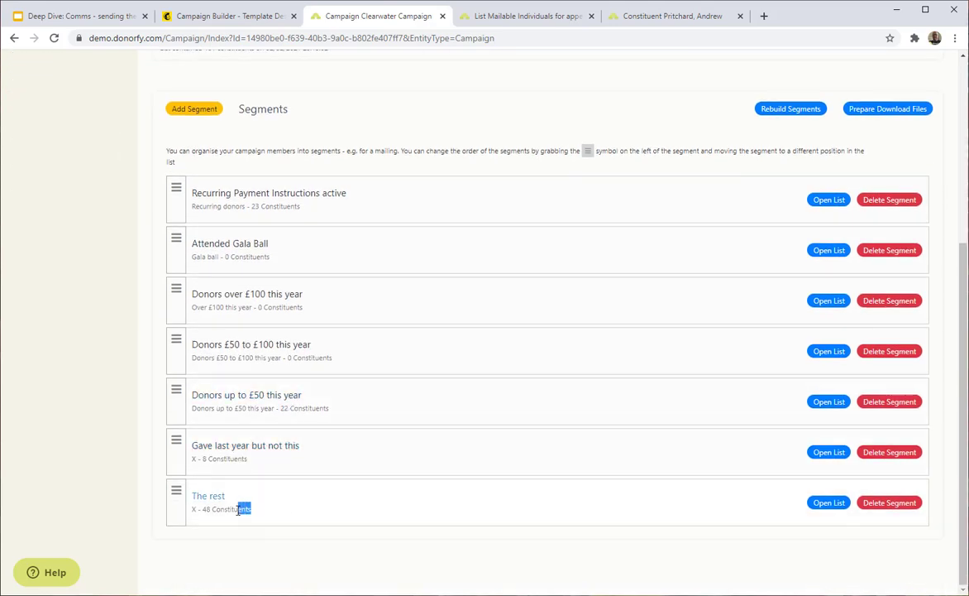
pyautogui.click(380, 510)
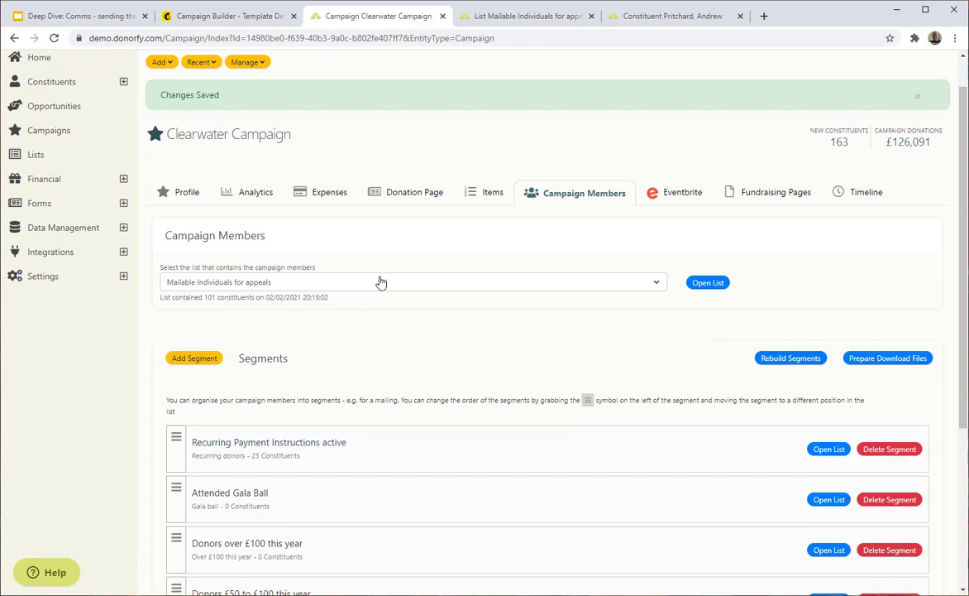
pyautogui.scroll(1, 346, 265)
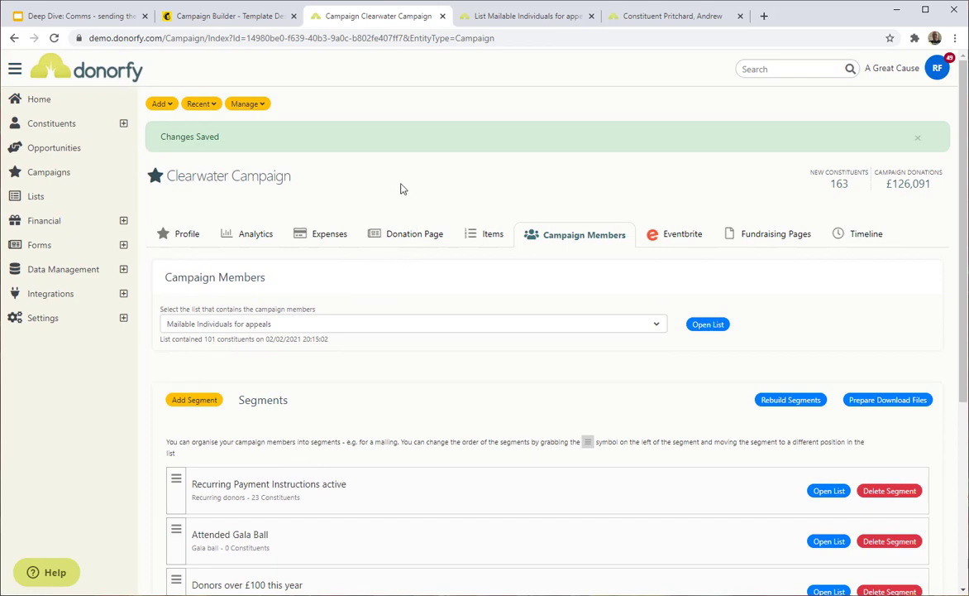
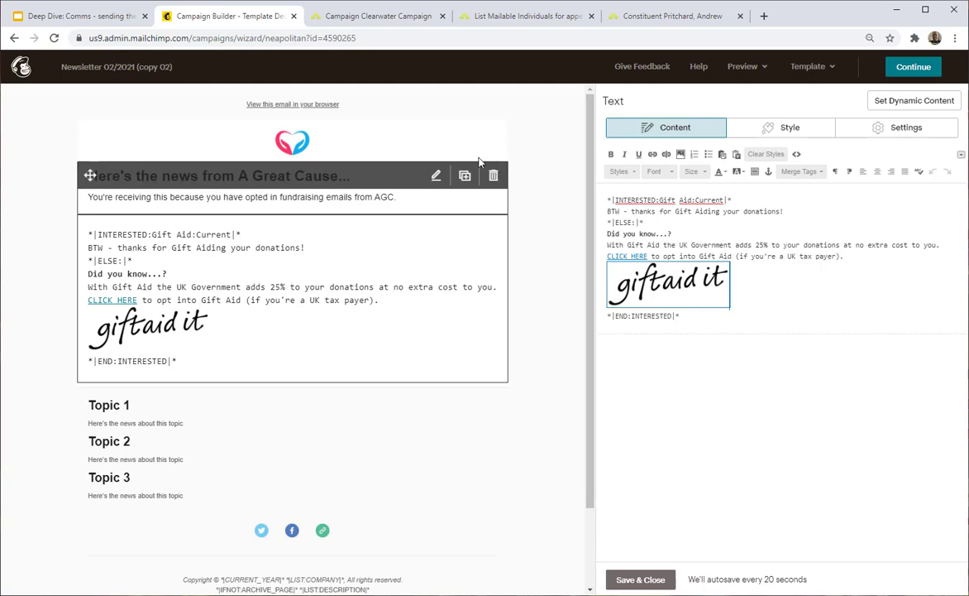
# Leave the newsletter editor in Mailchimp and filter the campaign list to show only automations.
pyautogui.click(20, 66)
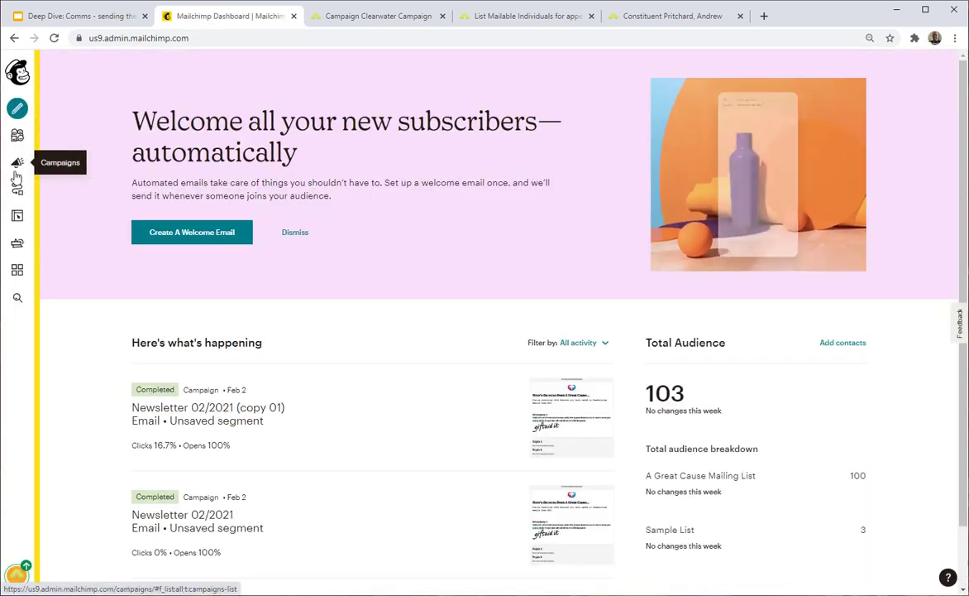
pyautogui.click(16, 168)
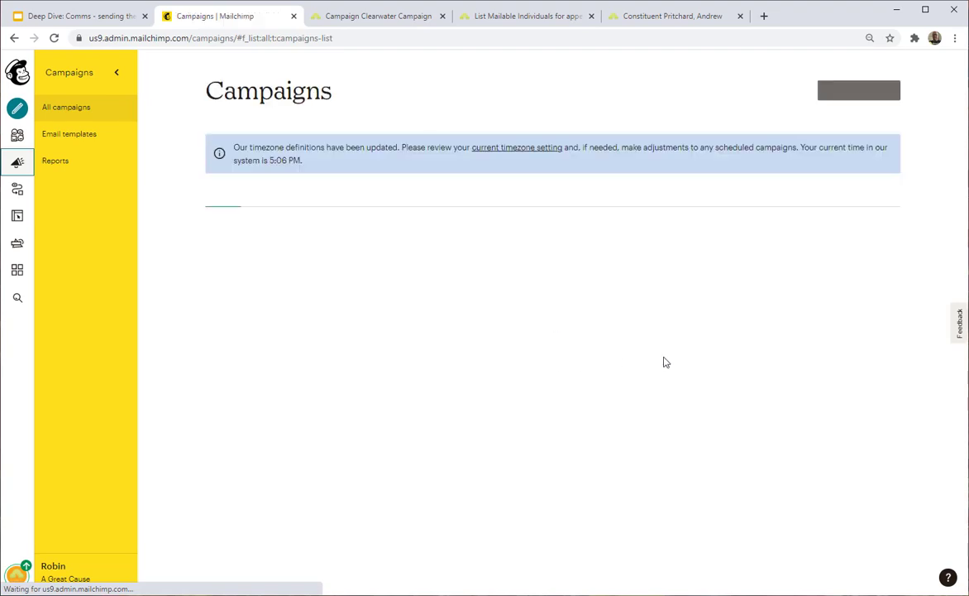
pyautogui.scroll(-3, 671, 372)
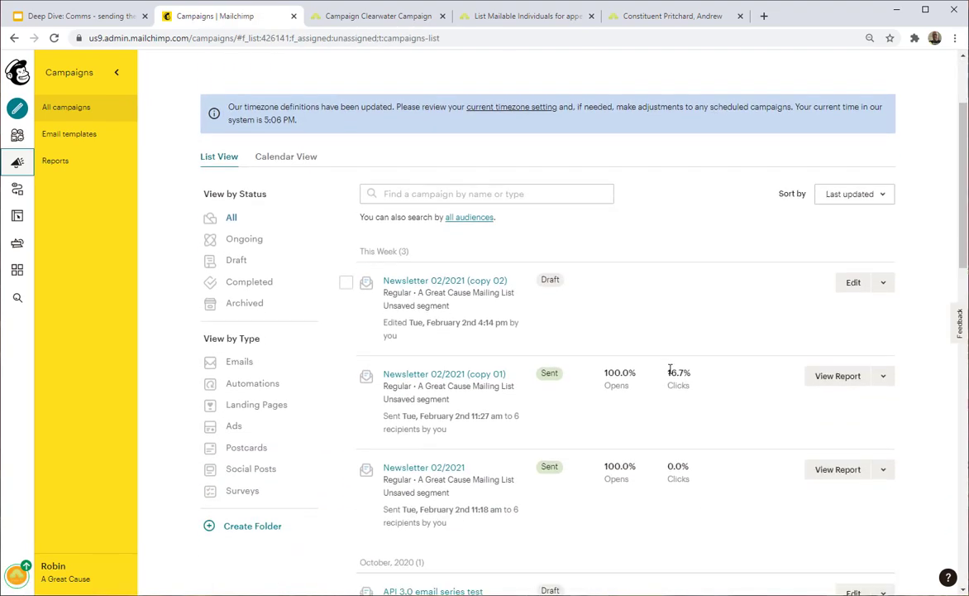
pyautogui.scroll(3, 270, 461)
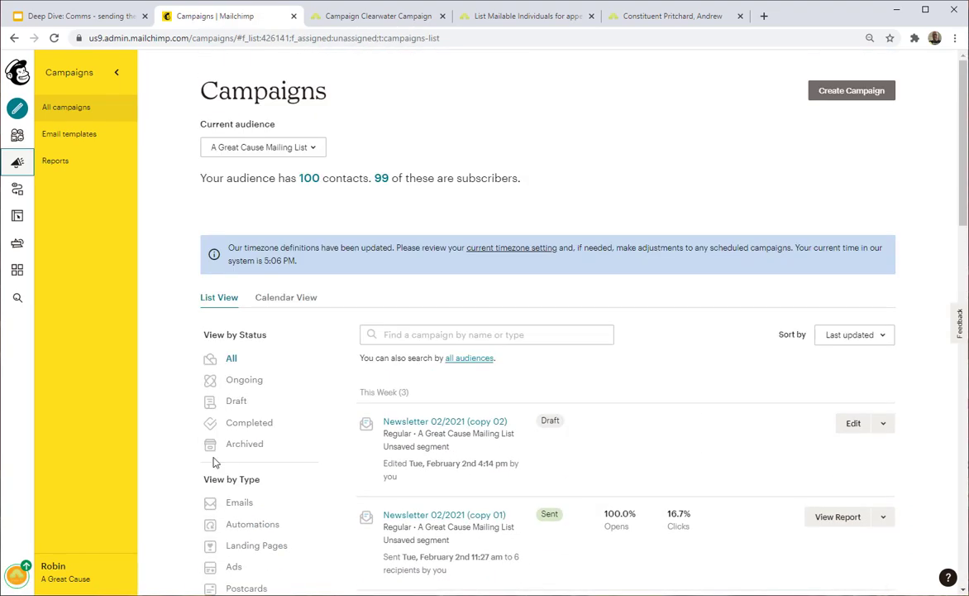
pyautogui.click(237, 524)
pyautogui.scroll(-1, 731, 389)
pyautogui.scroll(-1, 732, 388)
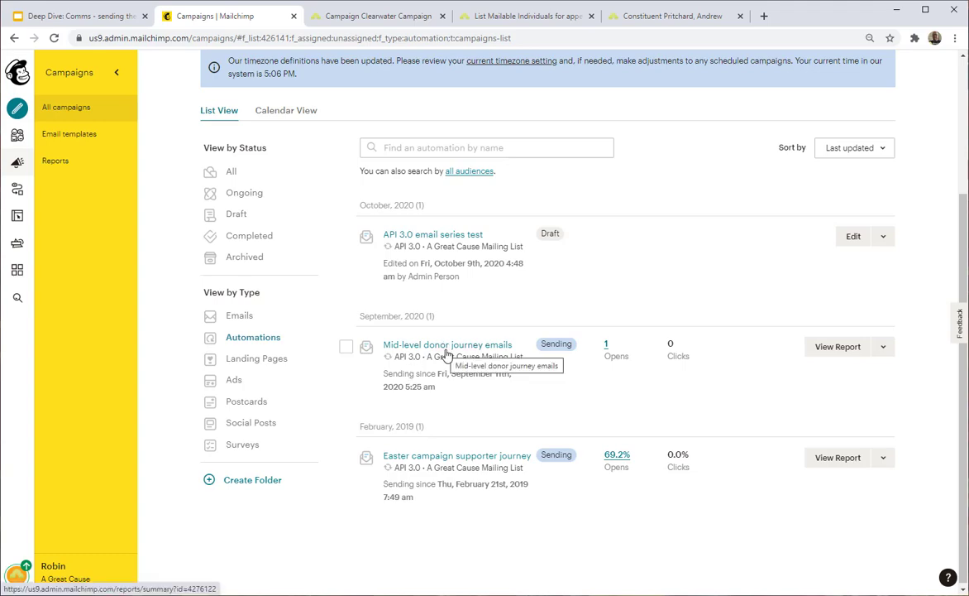
# Open the Mid-level donor journey emails automation for editing and review the trigger timing of its three emails.
pyautogui.click(883, 346)
pyautogui.click(829, 377)
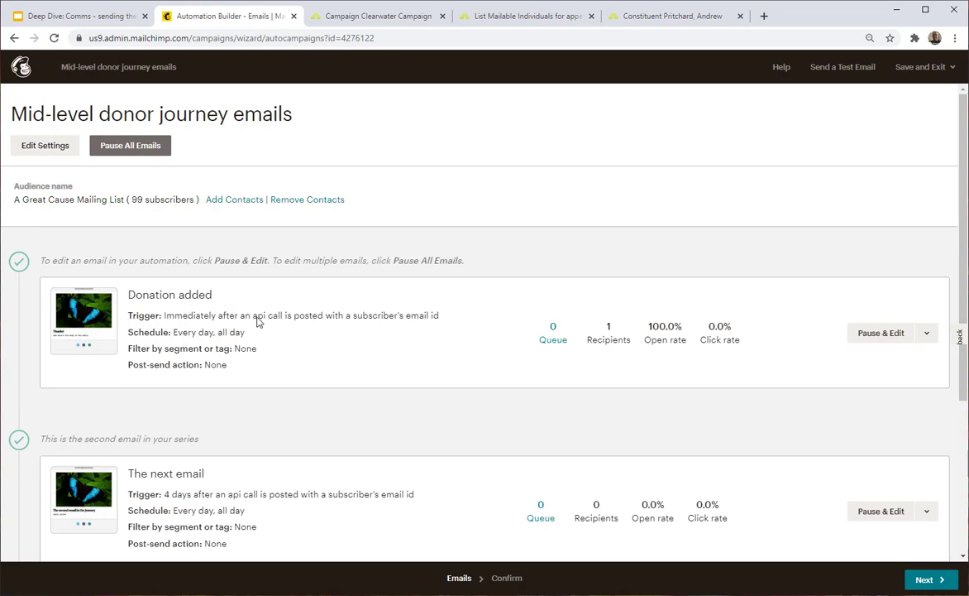
pyautogui.scroll(-3, 256, 320)
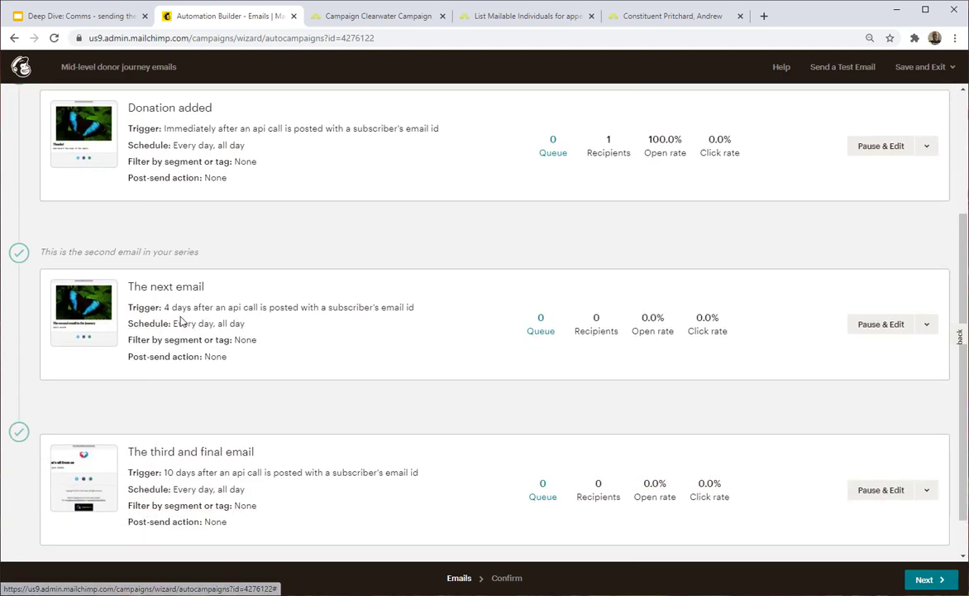
pyautogui.scroll(-1, 254, 328)
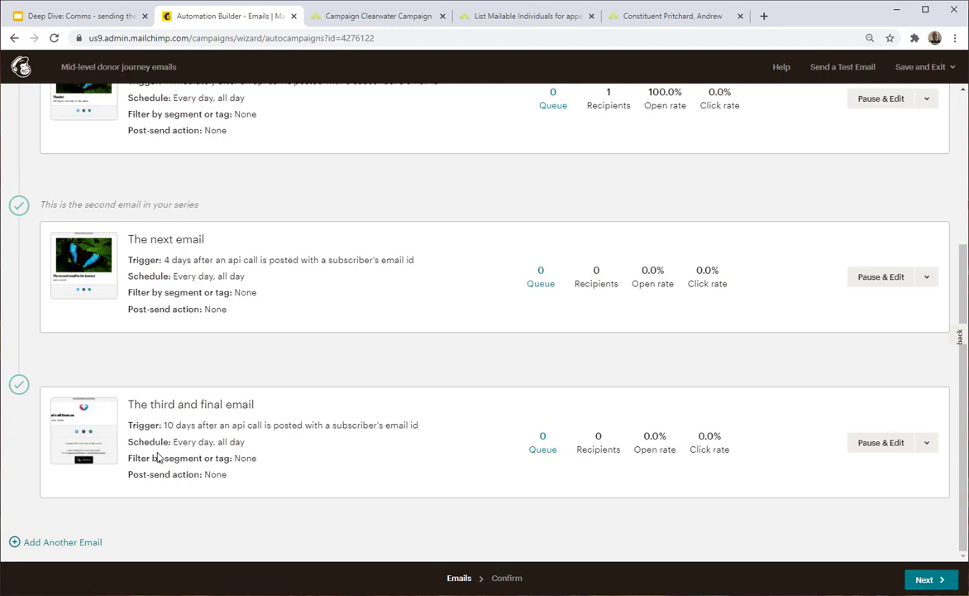
pyautogui.scroll(3, 158, 457)
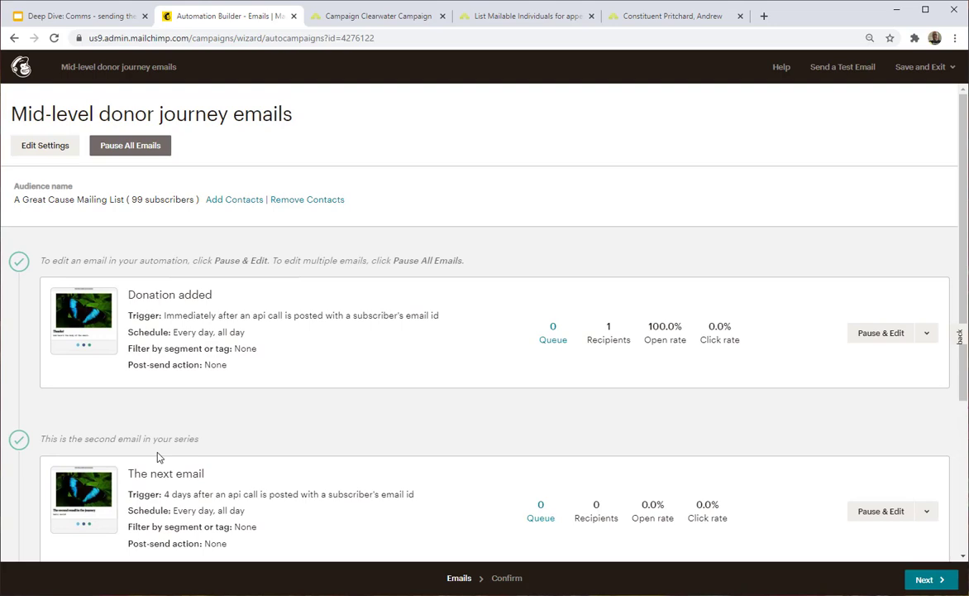
# Consult the Donor journey sequence slide, switch to Donorfy and search the lists for "mid-level".
pyautogui.click(56, 19)
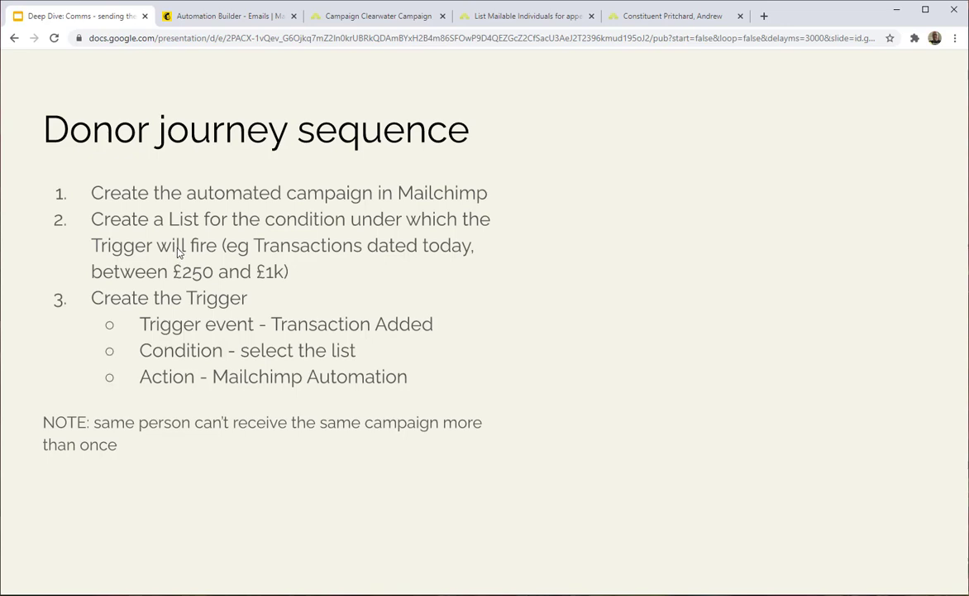
pyautogui.click(357, 23)
pyautogui.click(39, 193)
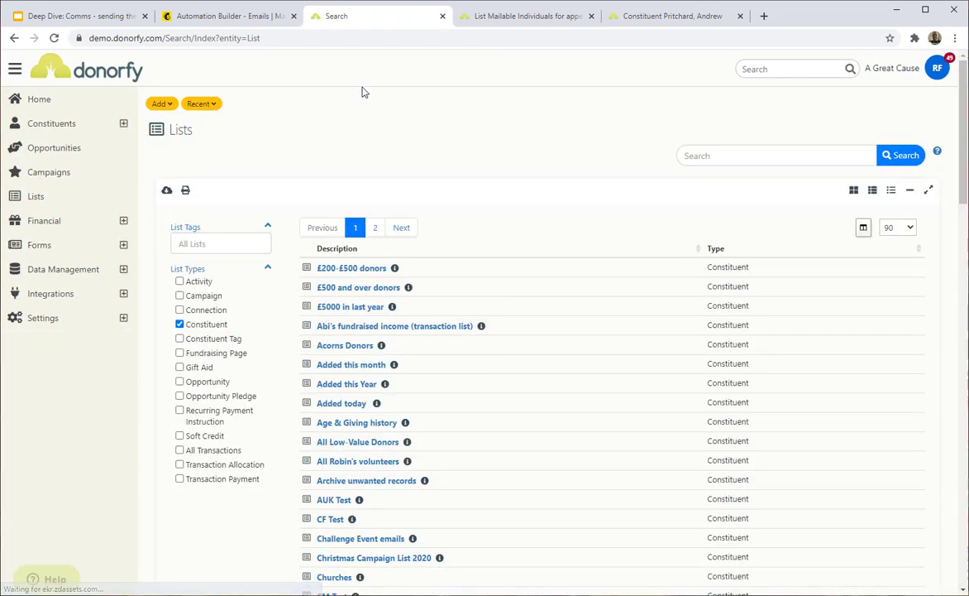
pyautogui.click(726, 153)
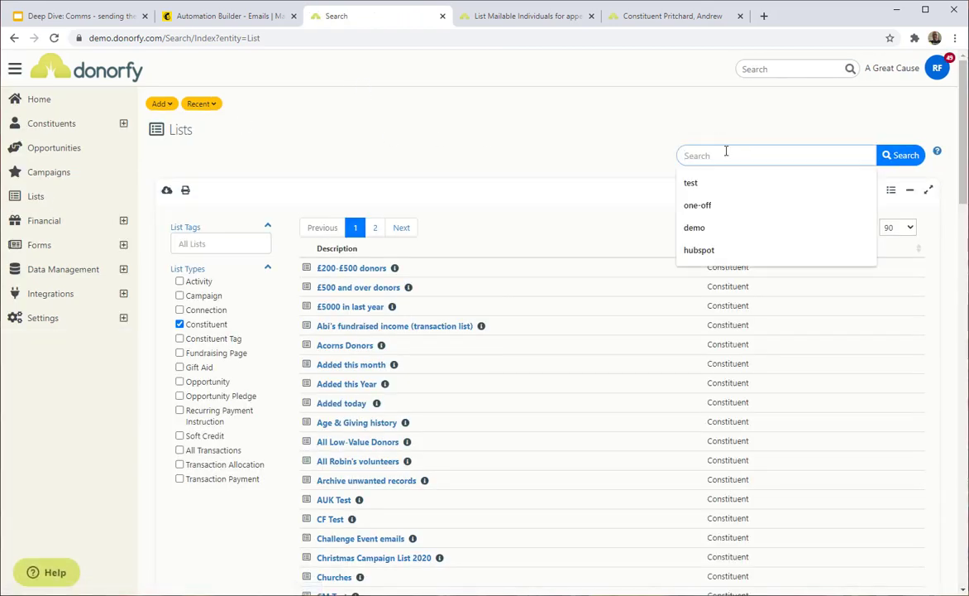
pyautogui.write('mid-level')
pyautogui.press('Return')
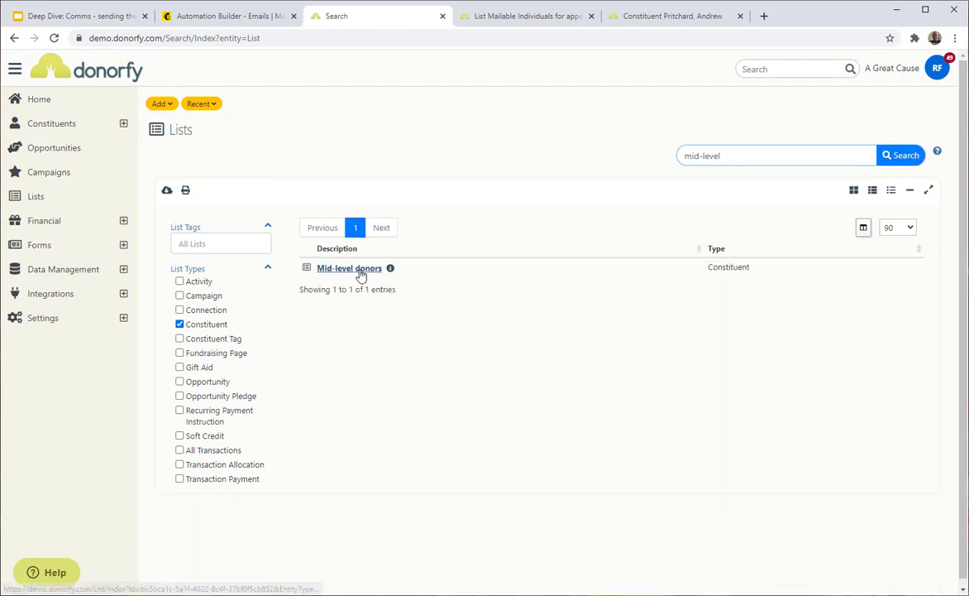
# Remove the Constituent list type filter and open the Mid-level donor transactions - Trigger condition list.
pyautogui.click(347, 268)
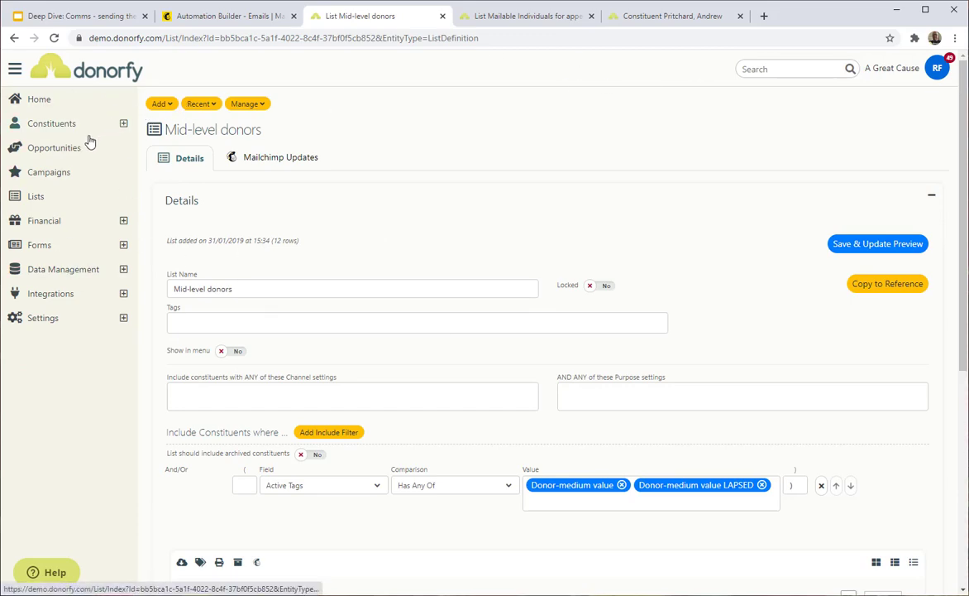
pyautogui.click(14, 38)
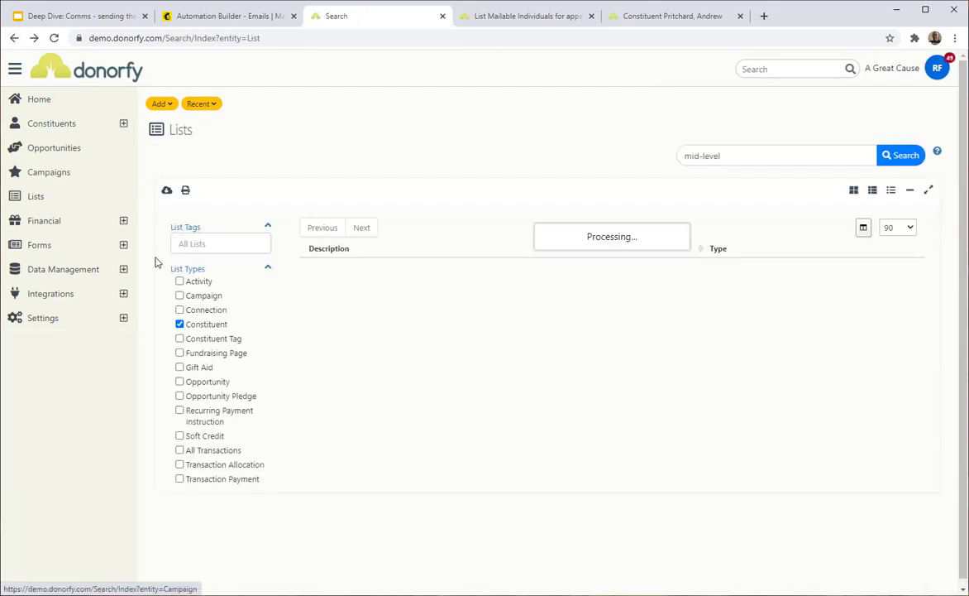
pyautogui.click(179, 324)
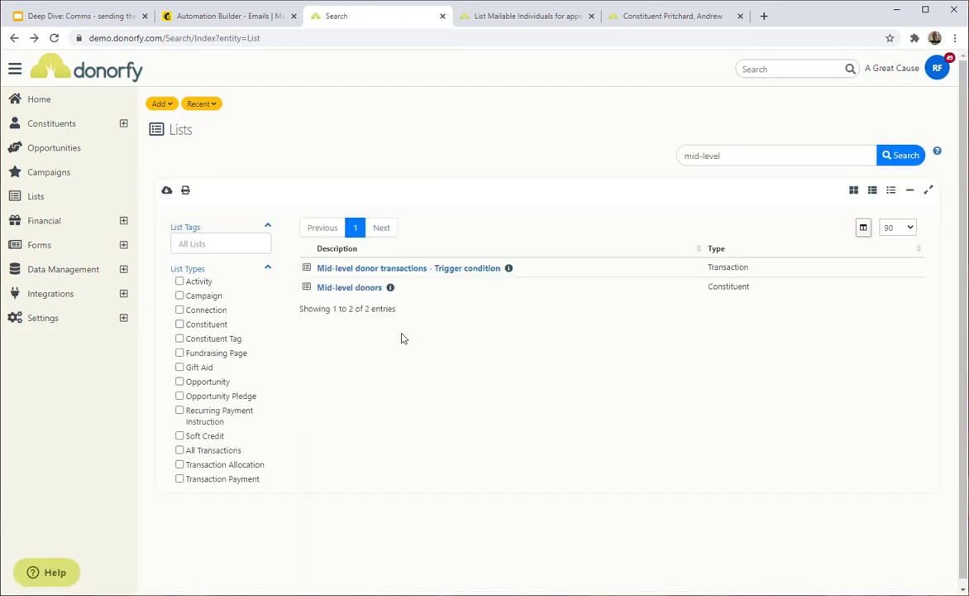
pyautogui.click(370, 272)
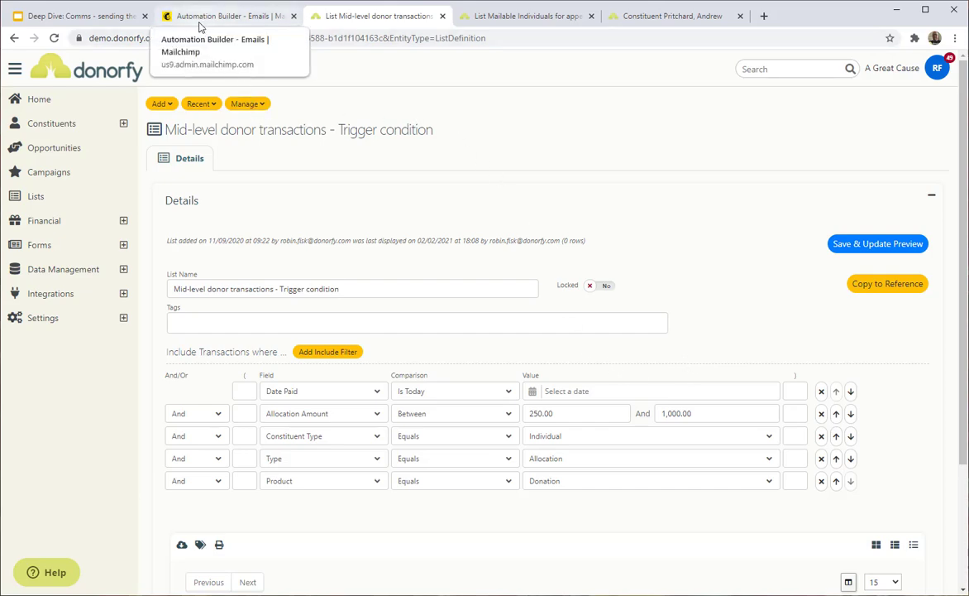
# Recheck the Donor journey sequence slide, then open the Mid-level donor journey trigger in Donorfy.
pyautogui.click(73, 16)
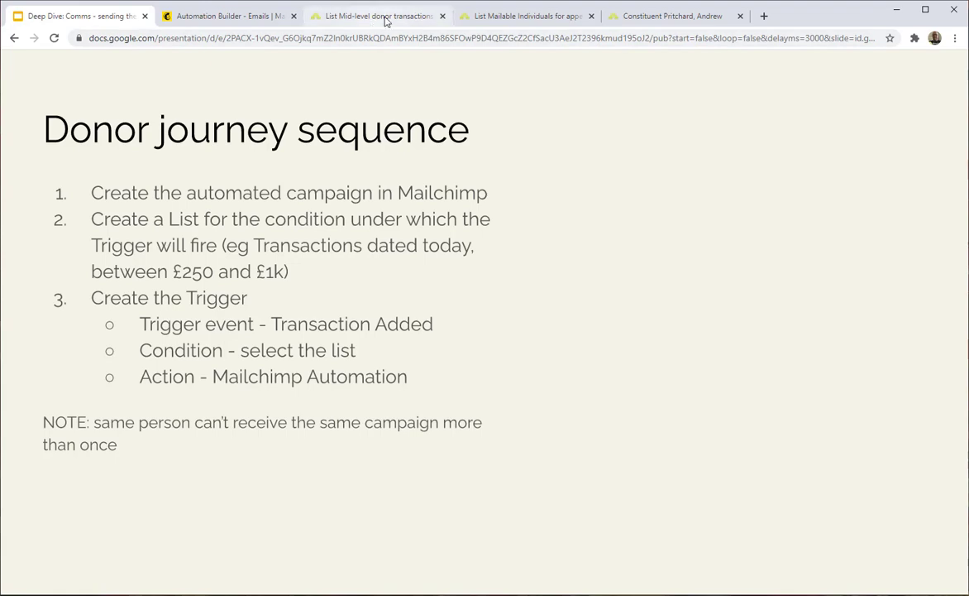
pyautogui.click(502, 18)
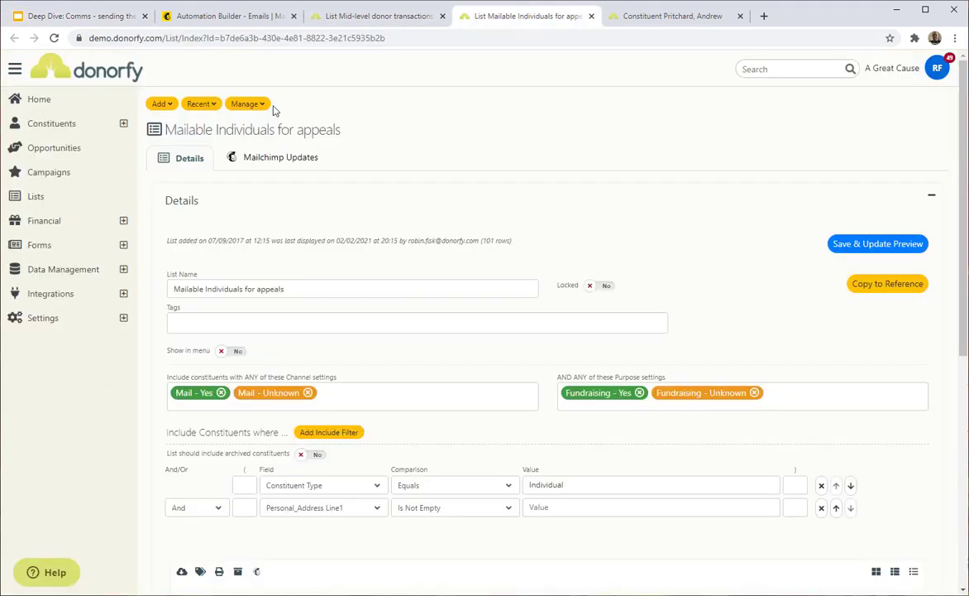
pyautogui.click(45, 269)
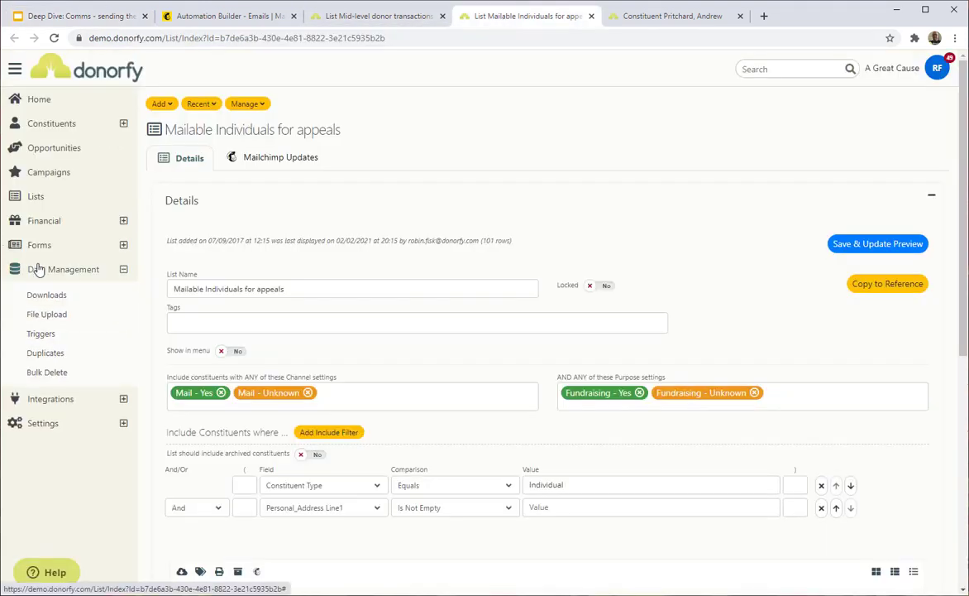
pyautogui.click(43, 335)
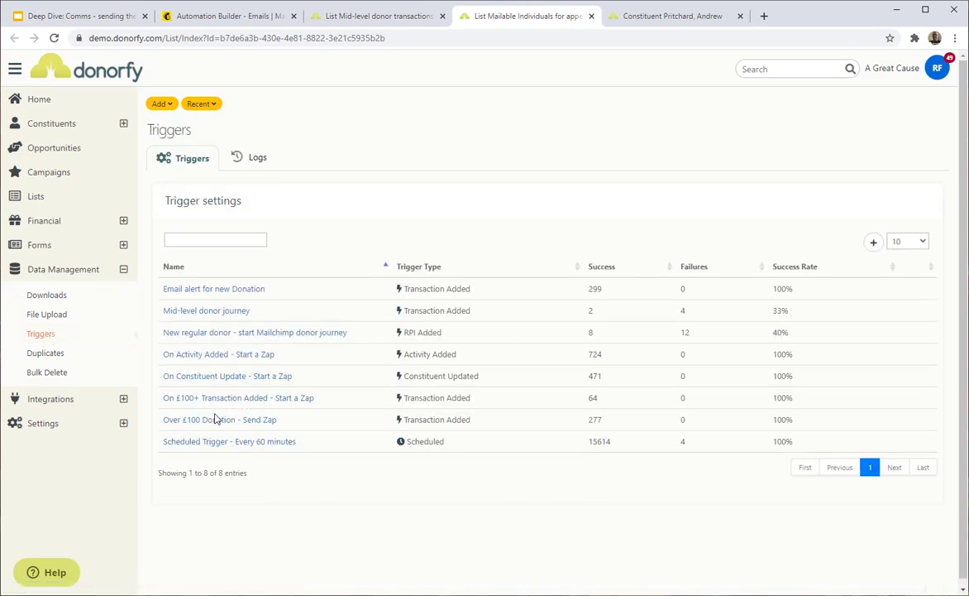
pyautogui.click(208, 311)
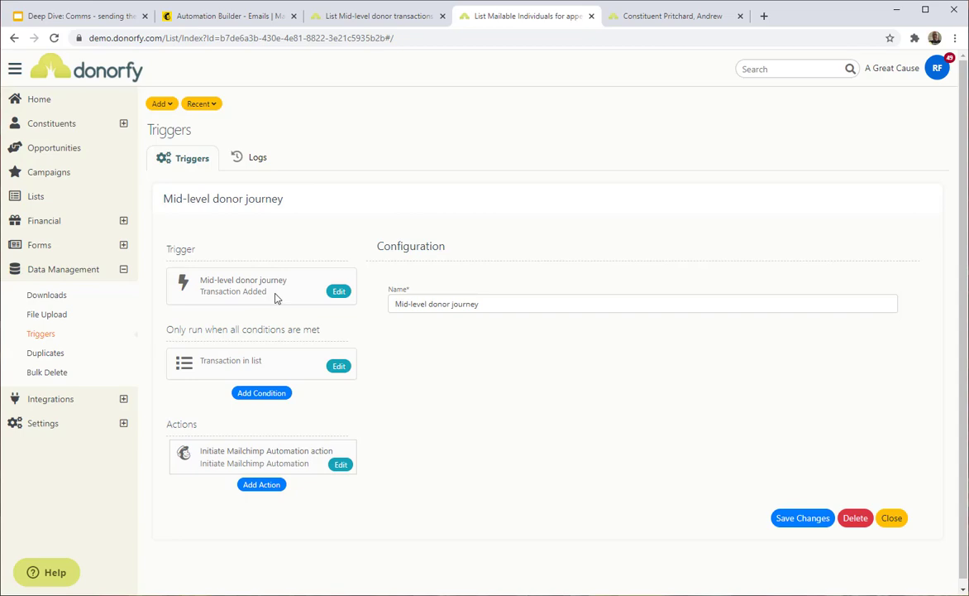
# Review the trigger's condition section and open the configuration of its Transaction in list condition.
pyautogui.moveTo(286, 332); pyautogui.dragTo(199, 334)
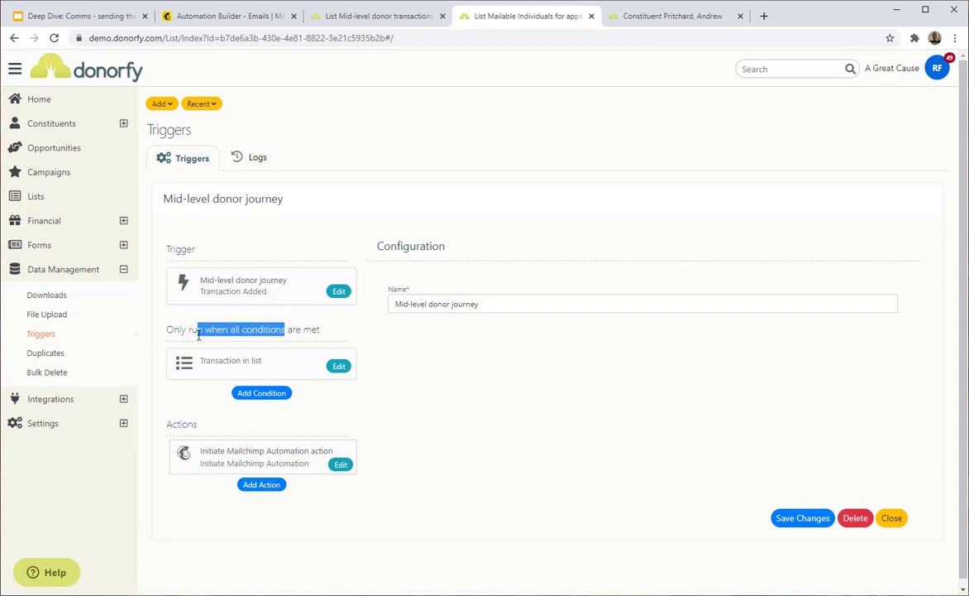
pyautogui.moveTo(400, 340); pyautogui.dragTo(225, 367)
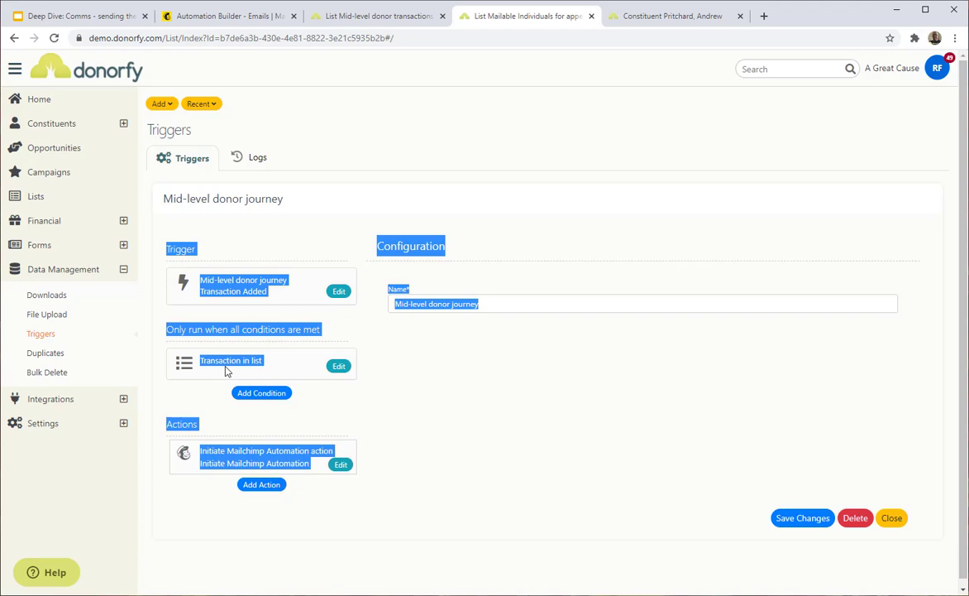
pyautogui.click(434, 359)
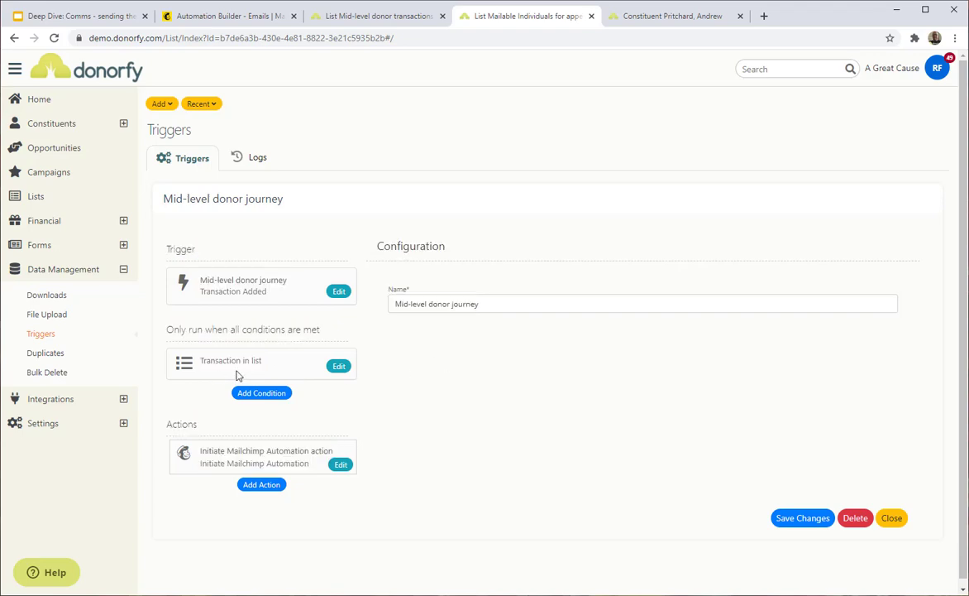
pyautogui.click(338, 368)
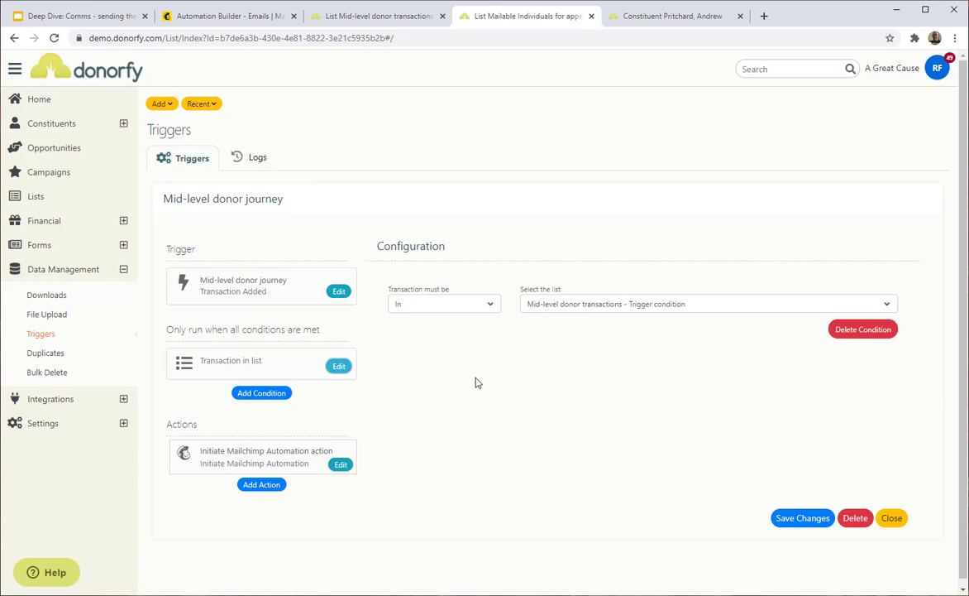
# Examine the Allocation Amount range in the Mid-level donor transactions - Trigger condition list.
pyautogui.click(378, 15)
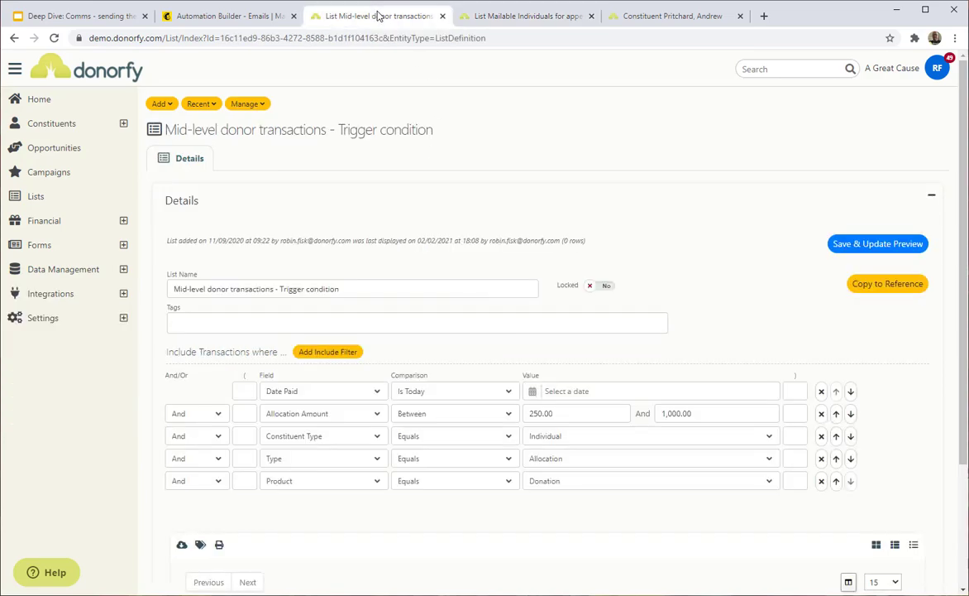
pyautogui.doubleClick(548, 413)
pyautogui.doubleClick(655, 414)
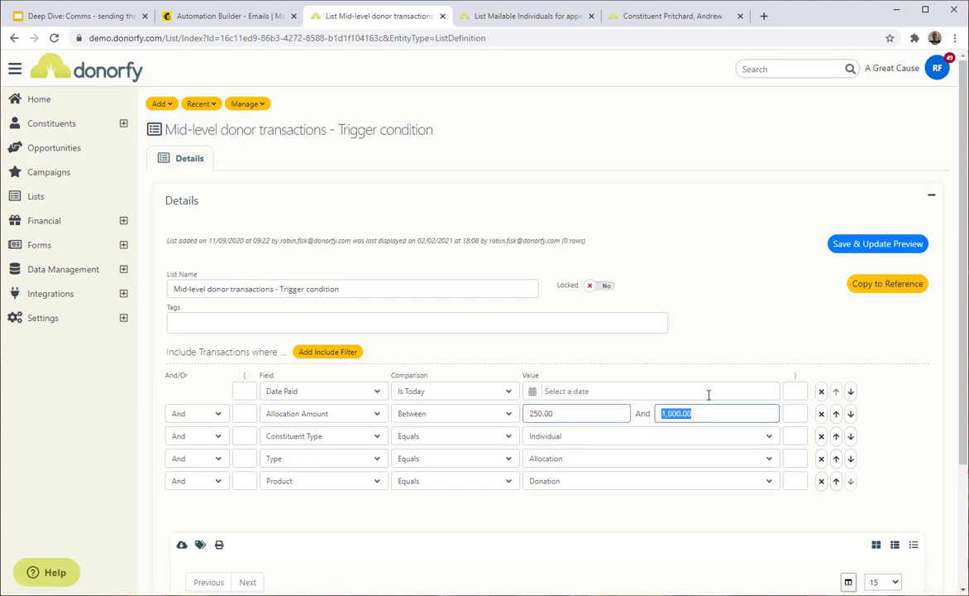
pyautogui.click(888, 426)
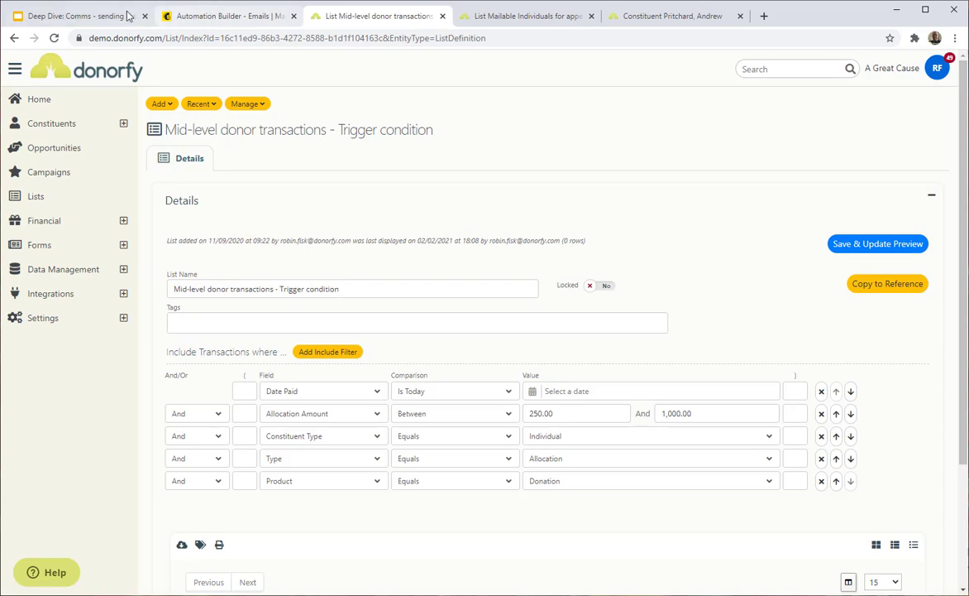
# Return to the Mid-level donor journey trigger and inspect which Mailchimp campaigns its Initiate Mailchimp Automation action offers.
pyautogui.click(523, 18)
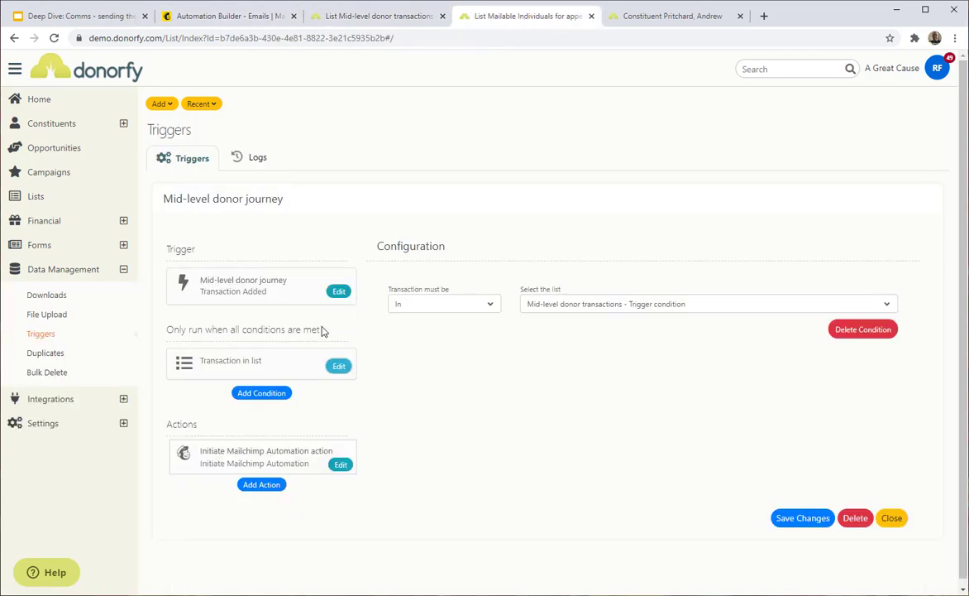
pyautogui.moveTo(246, 329); pyautogui.dragTo(276, 330)
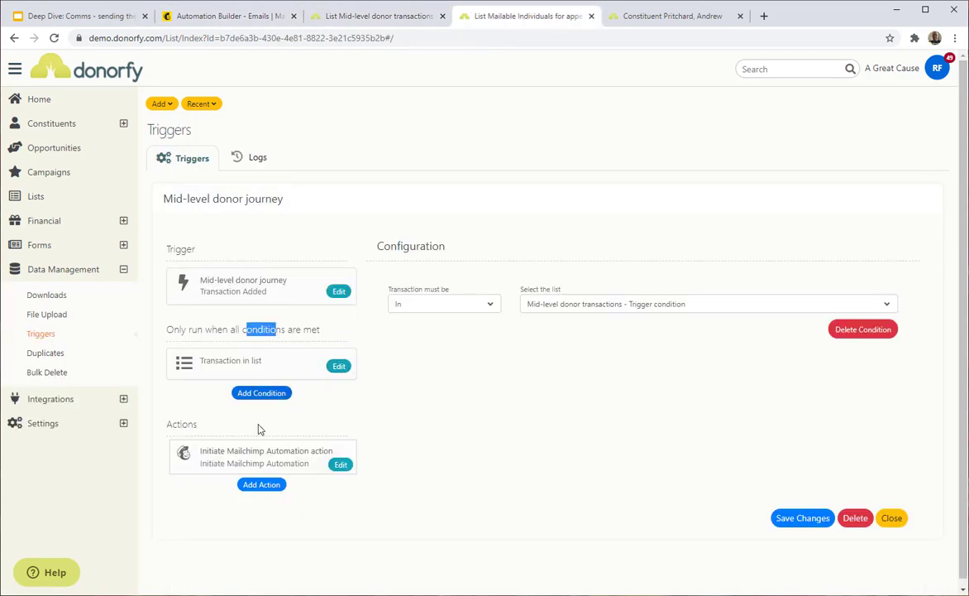
pyautogui.moveTo(197, 426); pyautogui.dragTo(162, 426)
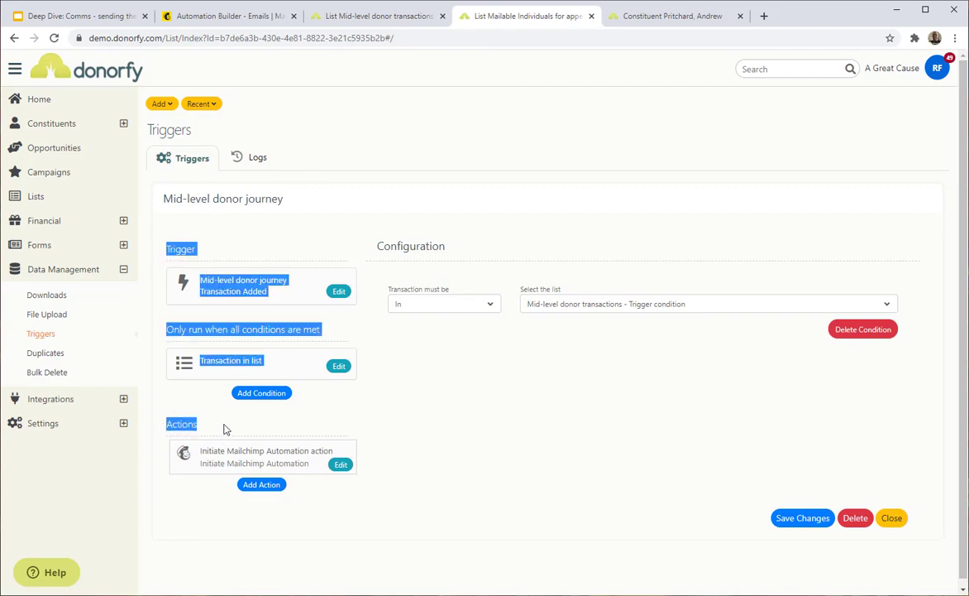
pyautogui.click(188, 424)
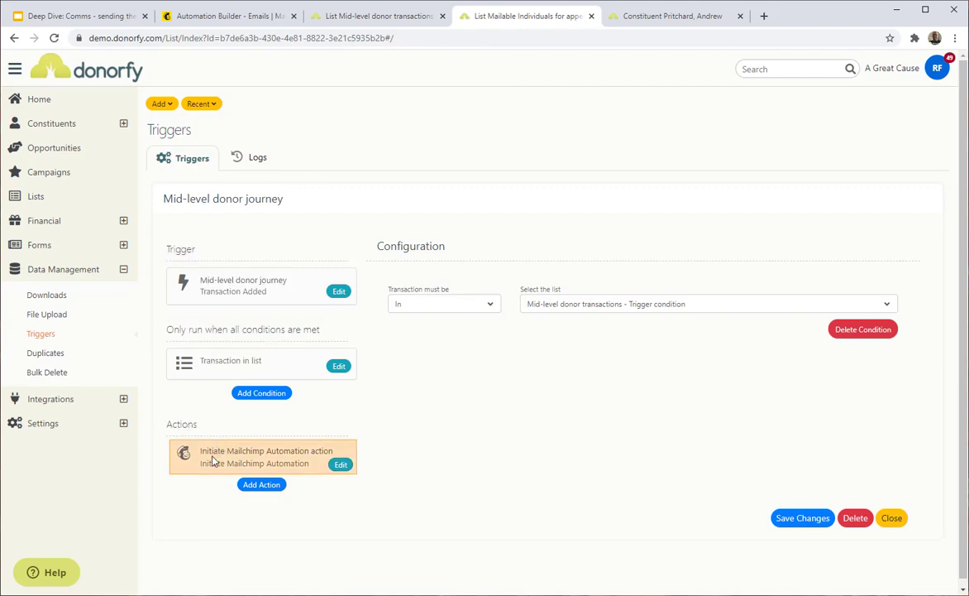
pyautogui.click(340, 465)
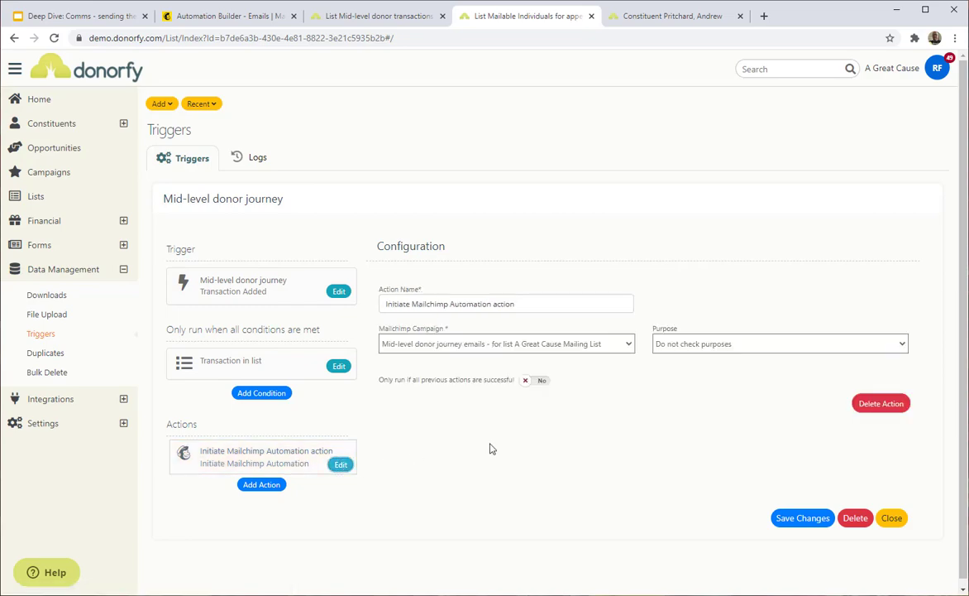
pyautogui.click(629, 344)
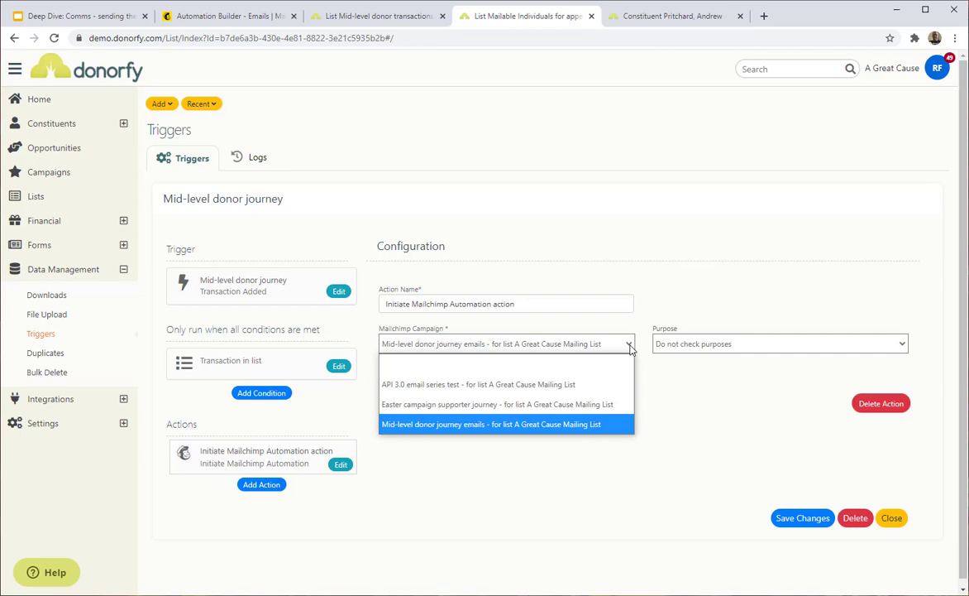
# Keep Mid-level donor journey emails as the action's Mailchimp campaign and examine the Purpose setting beside it.
pyautogui.click(555, 431)
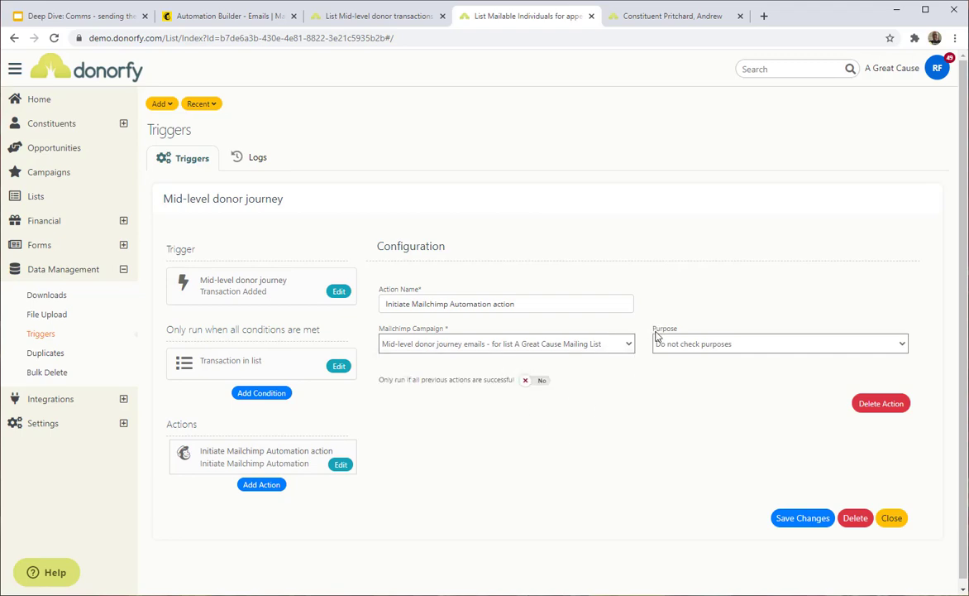
pyautogui.moveTo(650, 328); pyautogui.dragTo(686, 332)
pyautogui.click(686, 332)
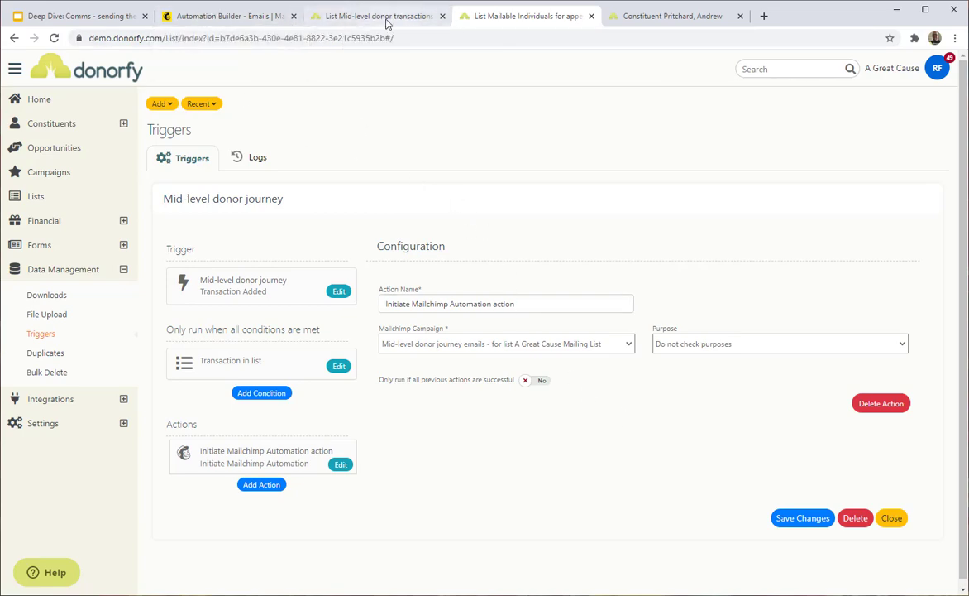
# Recheck the note on the Donor journey sequence slide, then view the Trigger History logs in Donorfy.
pyautogui.click(62, 17)
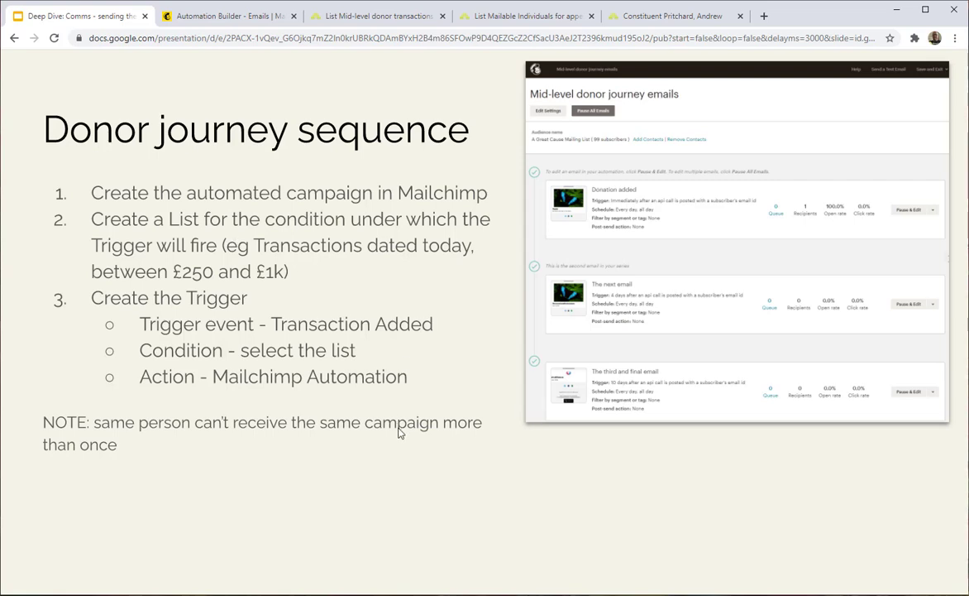
pyautogui.click(501, 19)
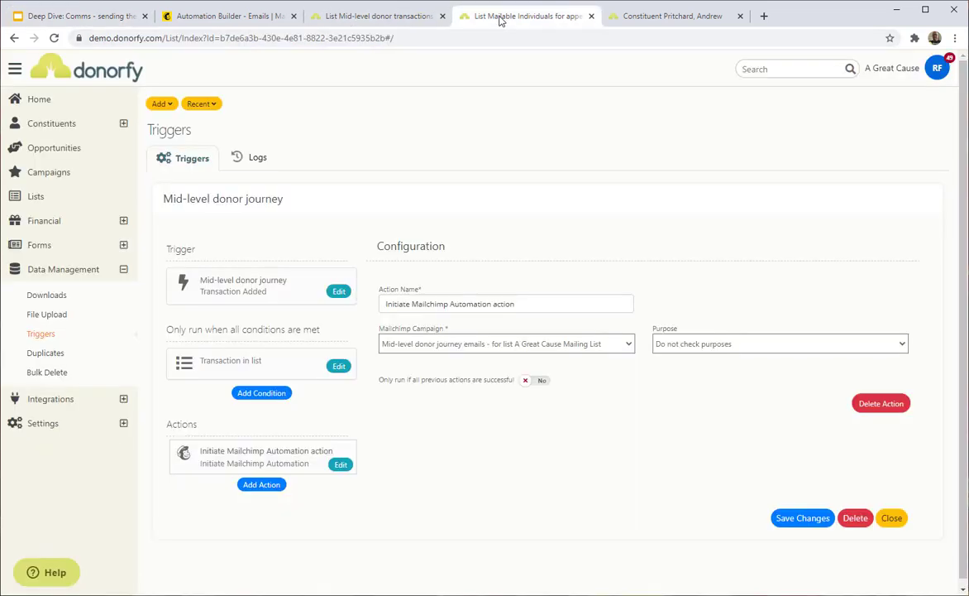
pyautogui.click(253, 158)
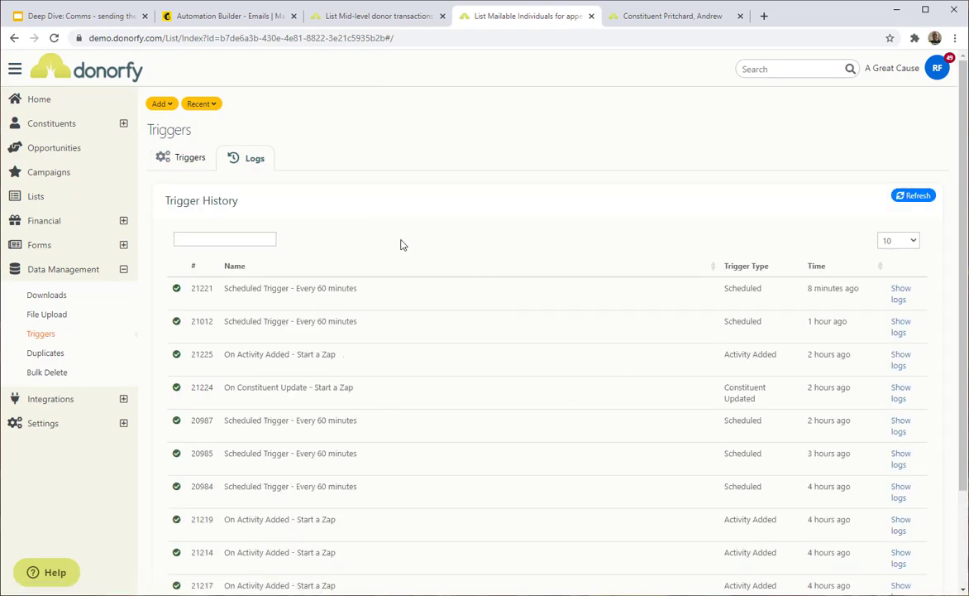
pyautogui.click(189, 161)
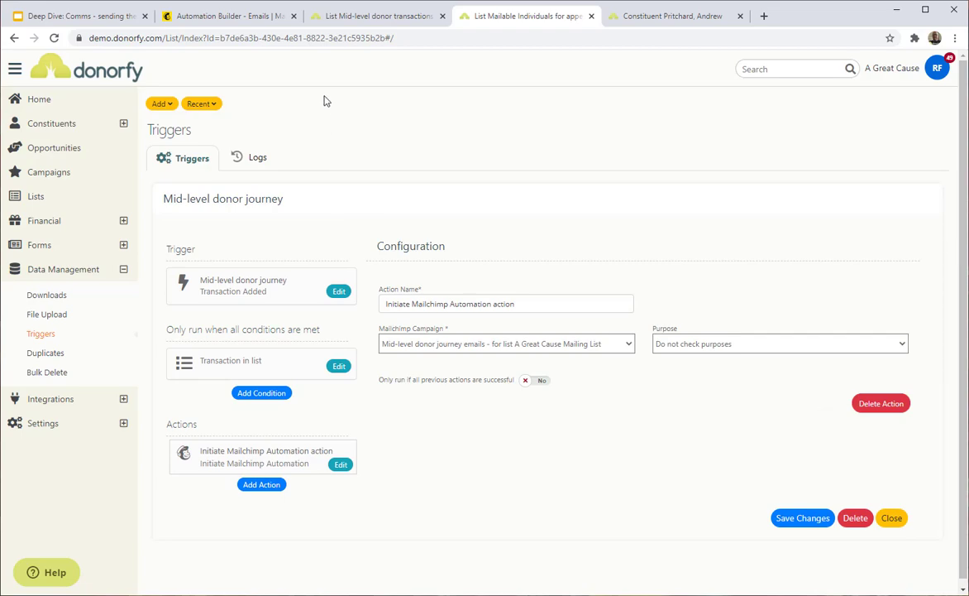
# Return to the presentation, advance through the Donor journey sequence slide, and reveal the Eventbrite point on the Comms handled by integrated services slide.
pyautogui.click(83, 18)
pyautogui.click(370, 235)
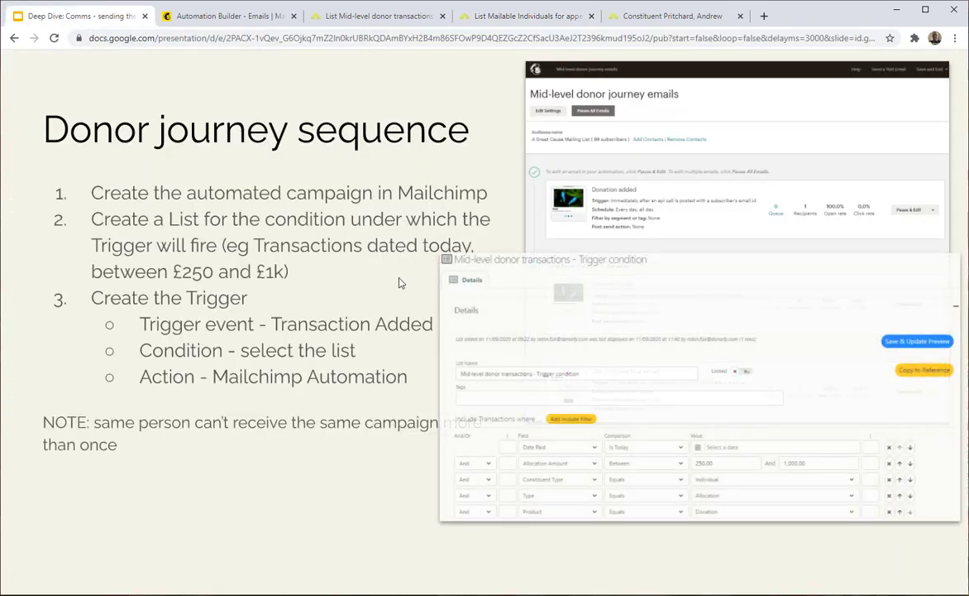
pyautogui.click(402, 285)
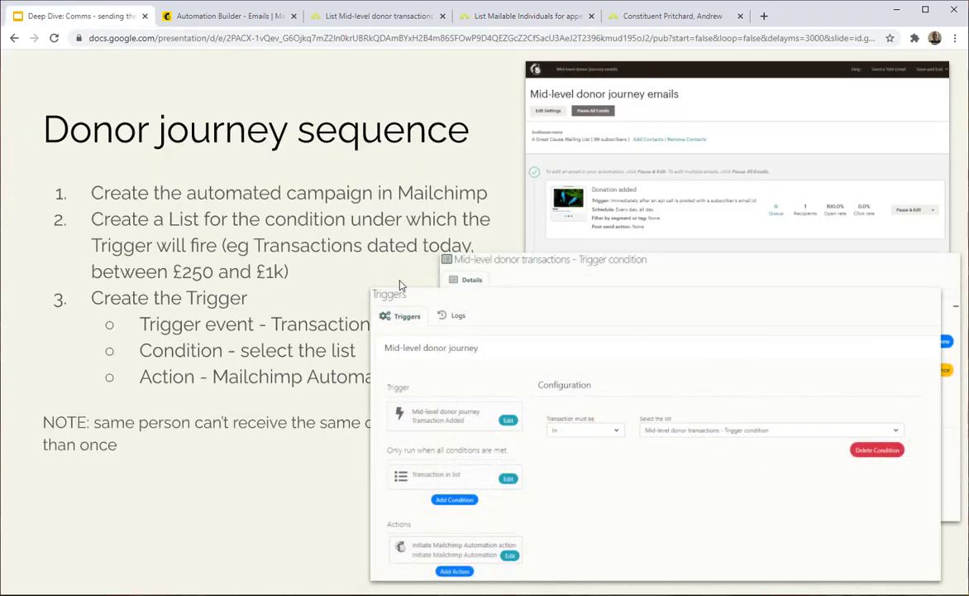
pyautogui.click(406, 294)
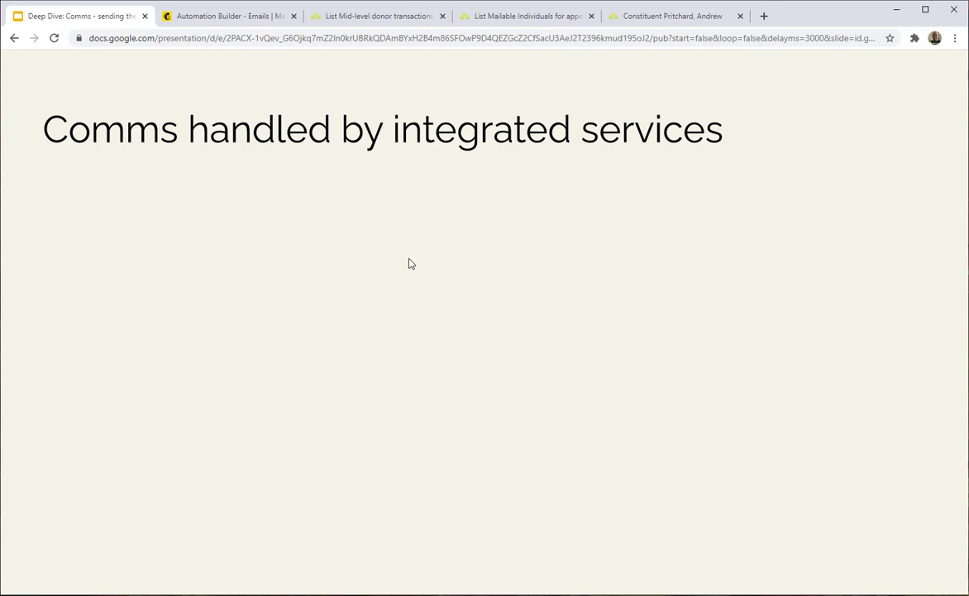
pyautogui.click(411, 264)
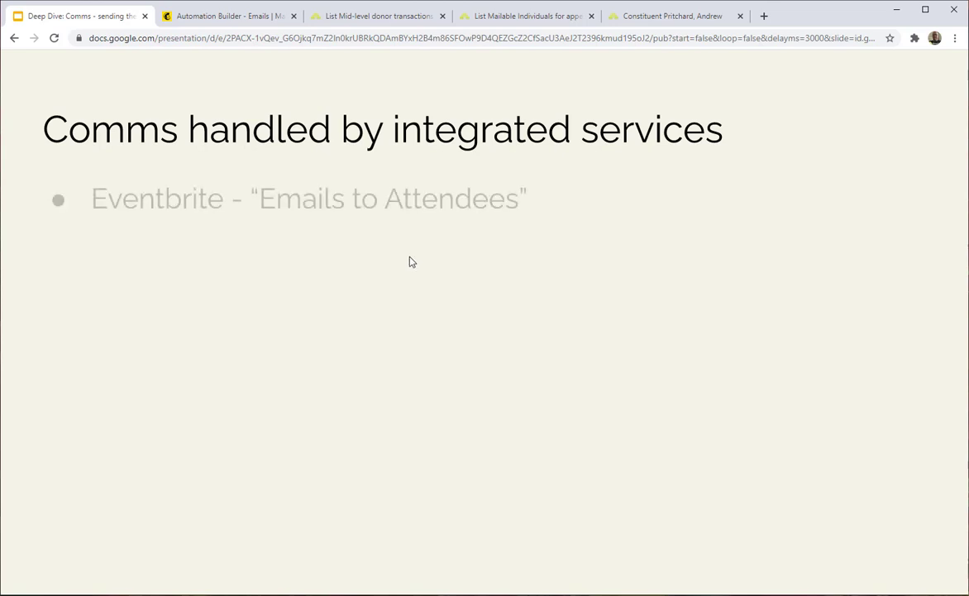